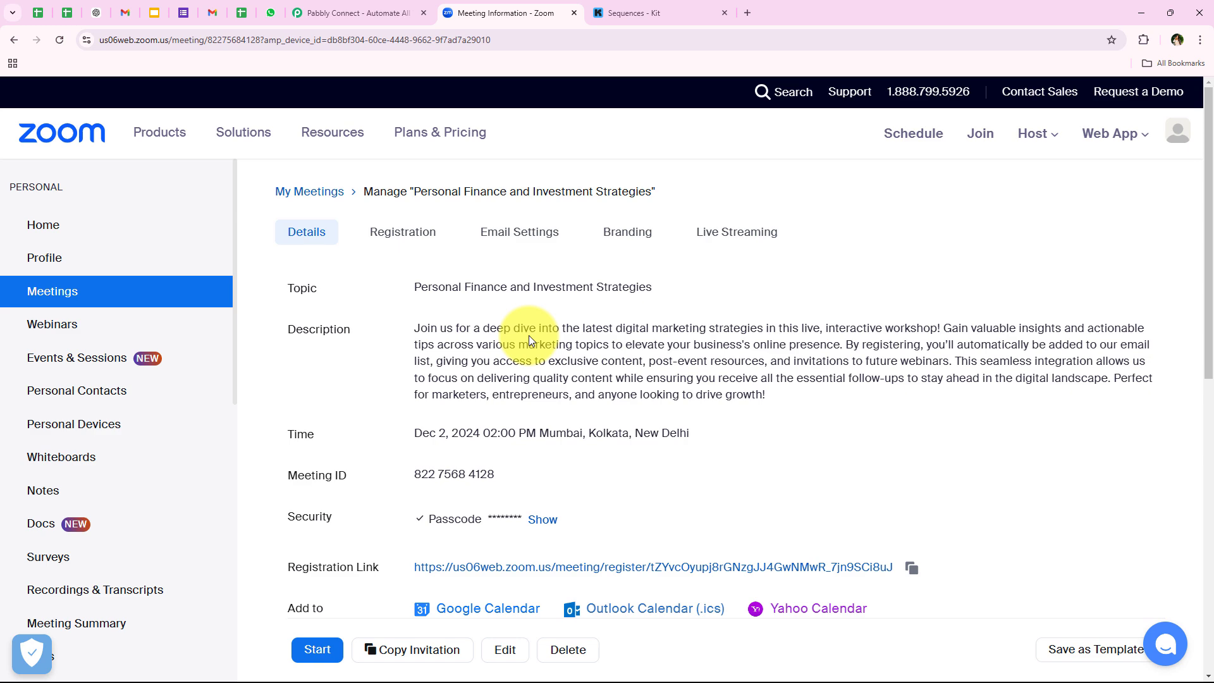
- Review the details of the "Personal Finance and Investment Strategies" meeting in Zoom and the Webinar Registrants sequence in Kit
click(633, 13)
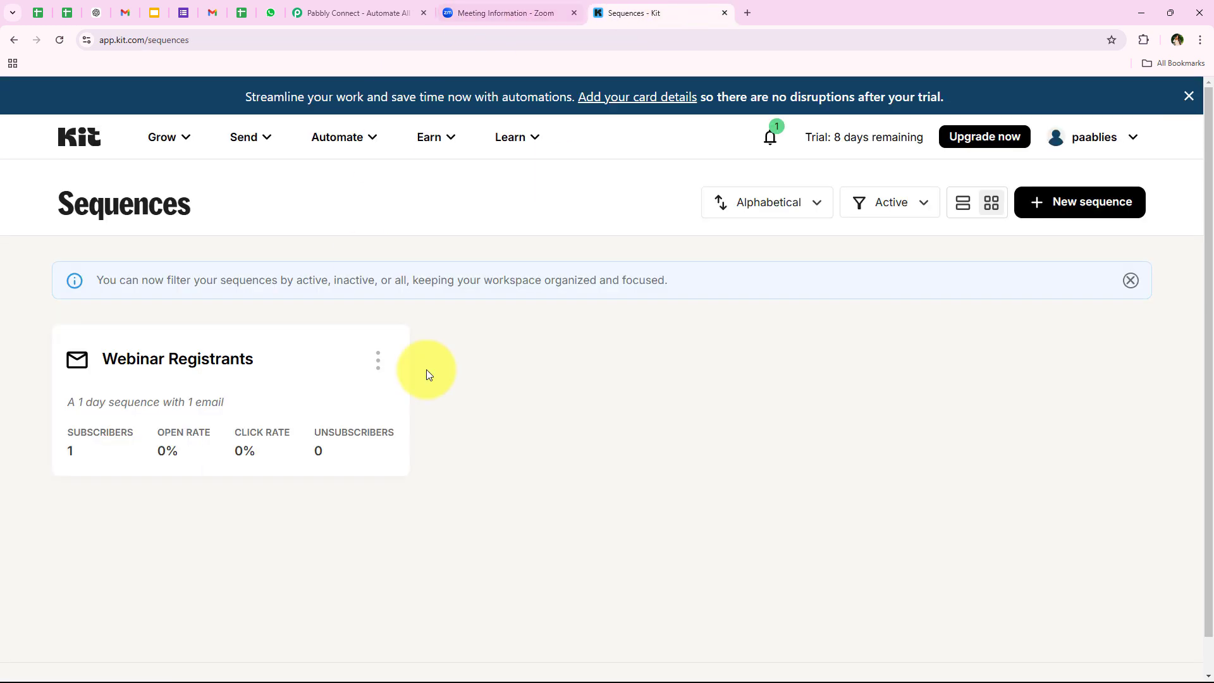
click(539, 13)
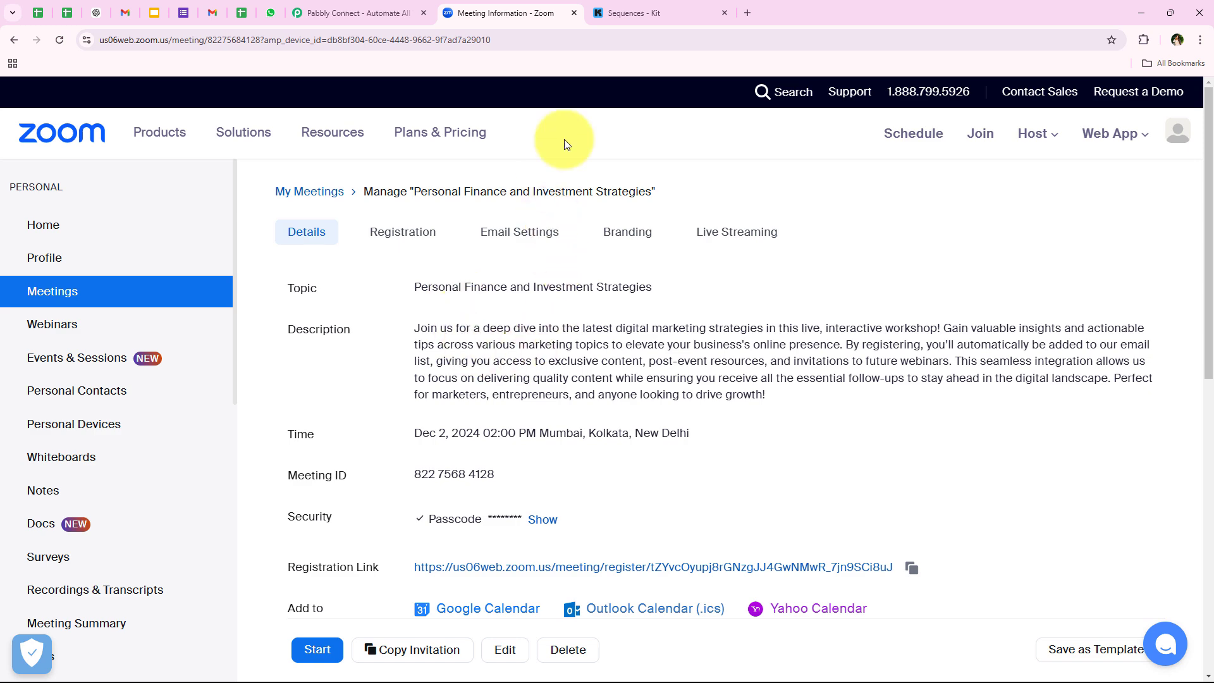
click(631, 12)
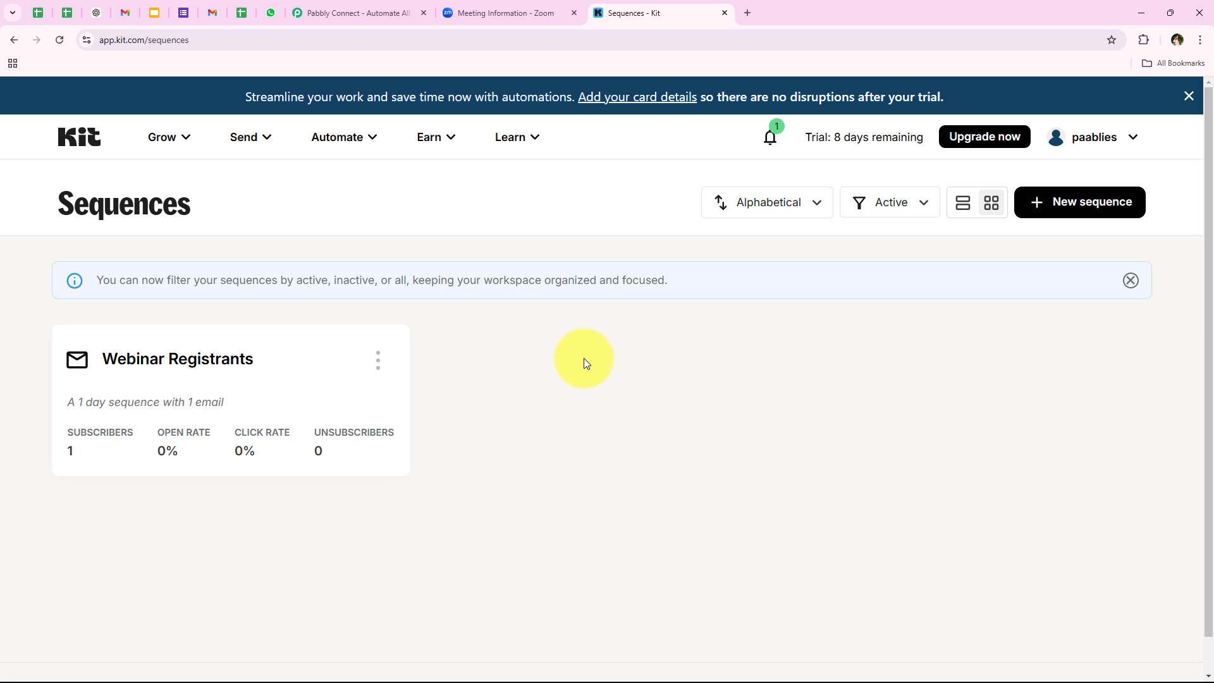
click(528, 10)
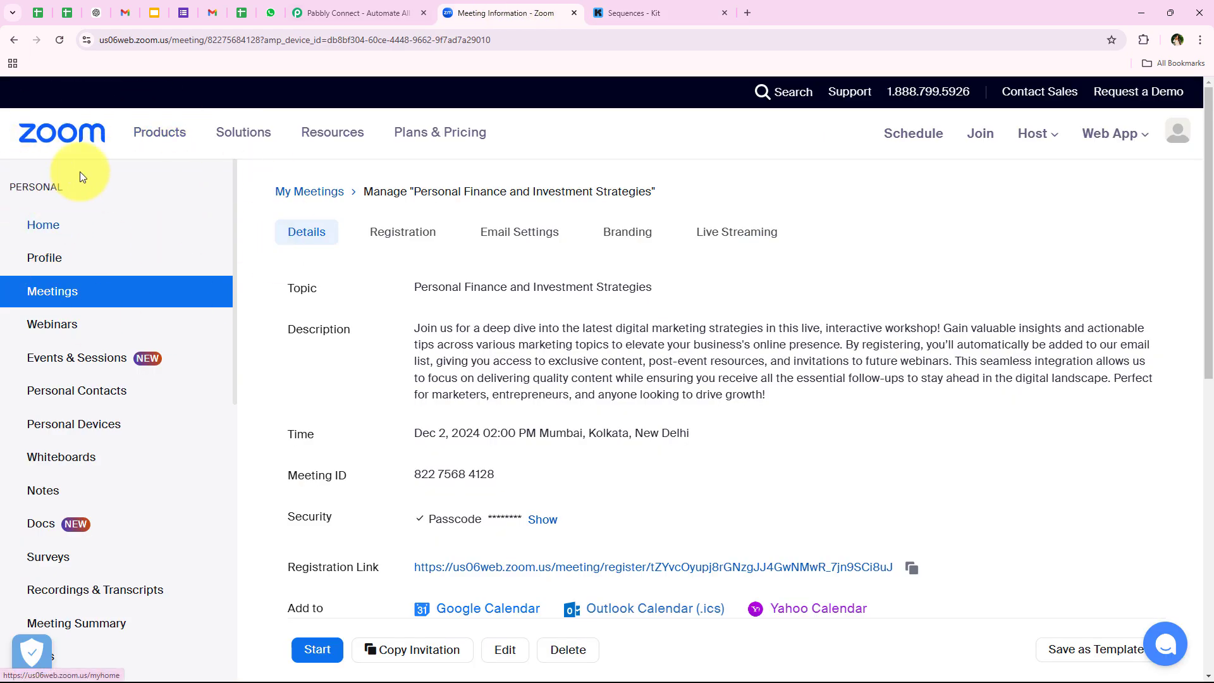
click(611, 7)
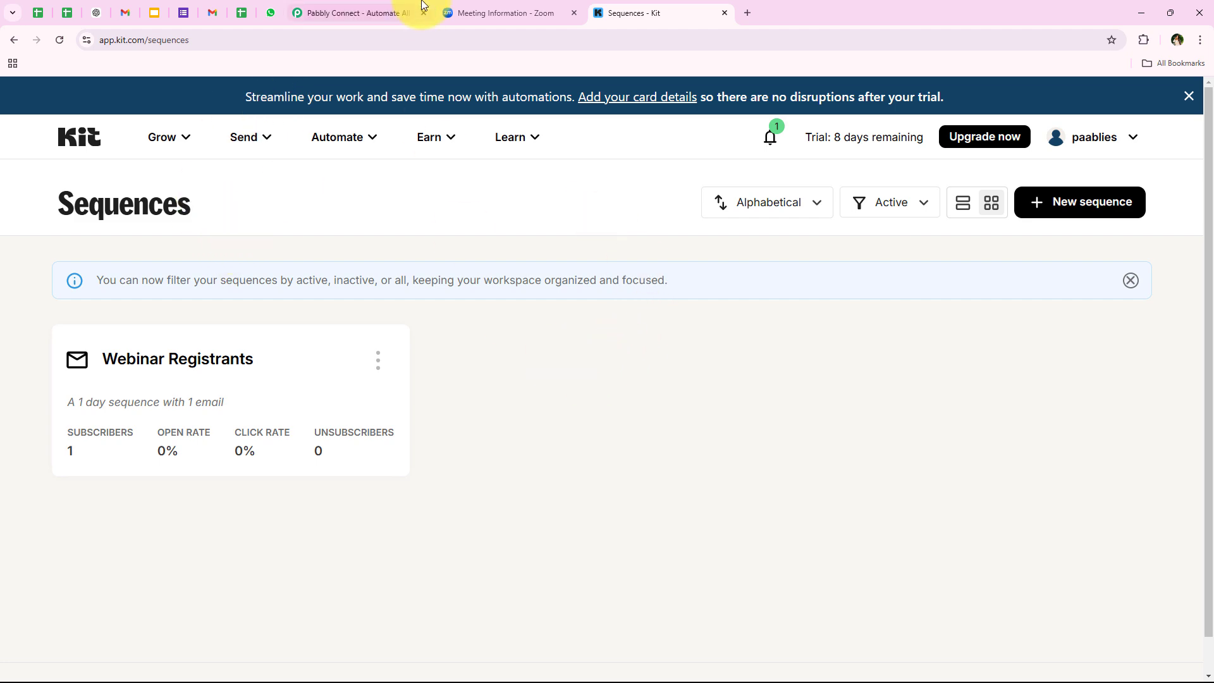
- Switch to the Pabbly Connect website and sign in to the Pabbly account
click(306, 13)
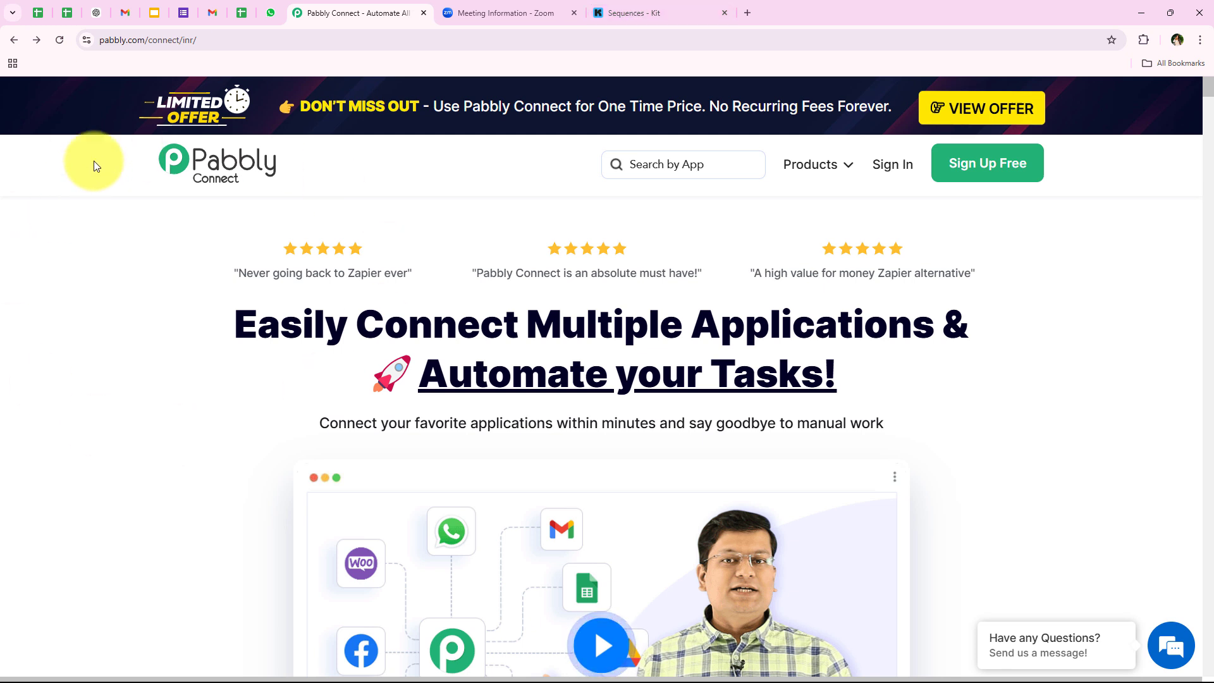
click(210, 47)
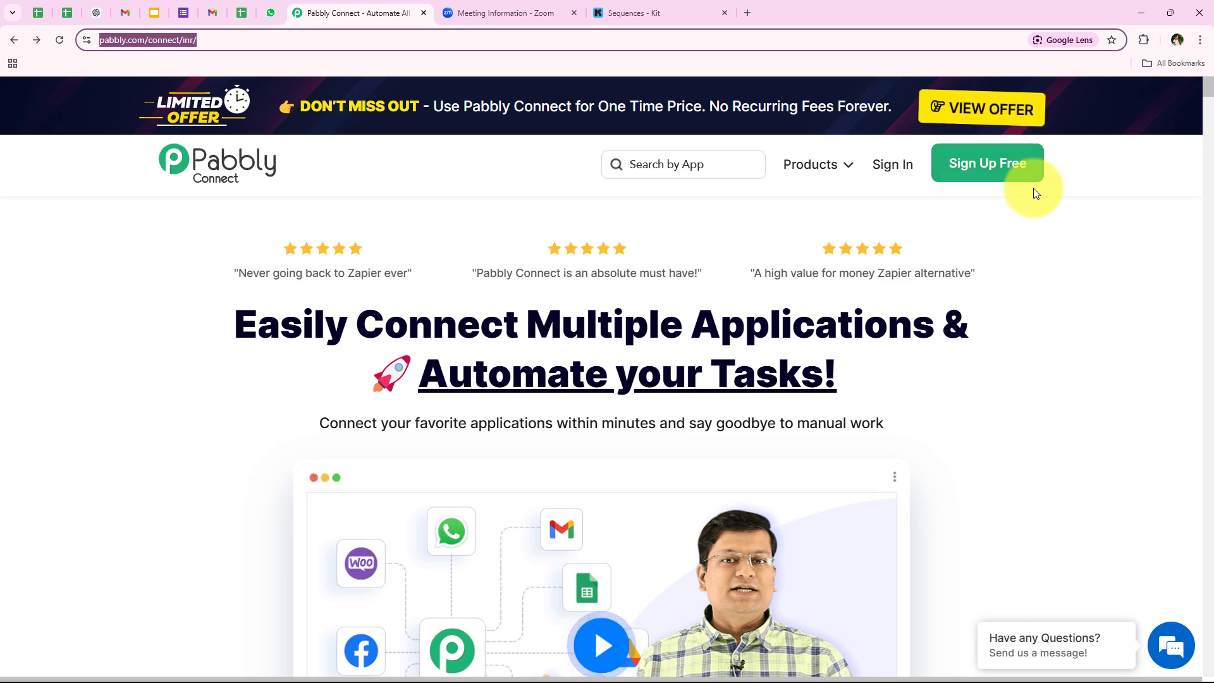
click(884, 234)
click(893, 166)
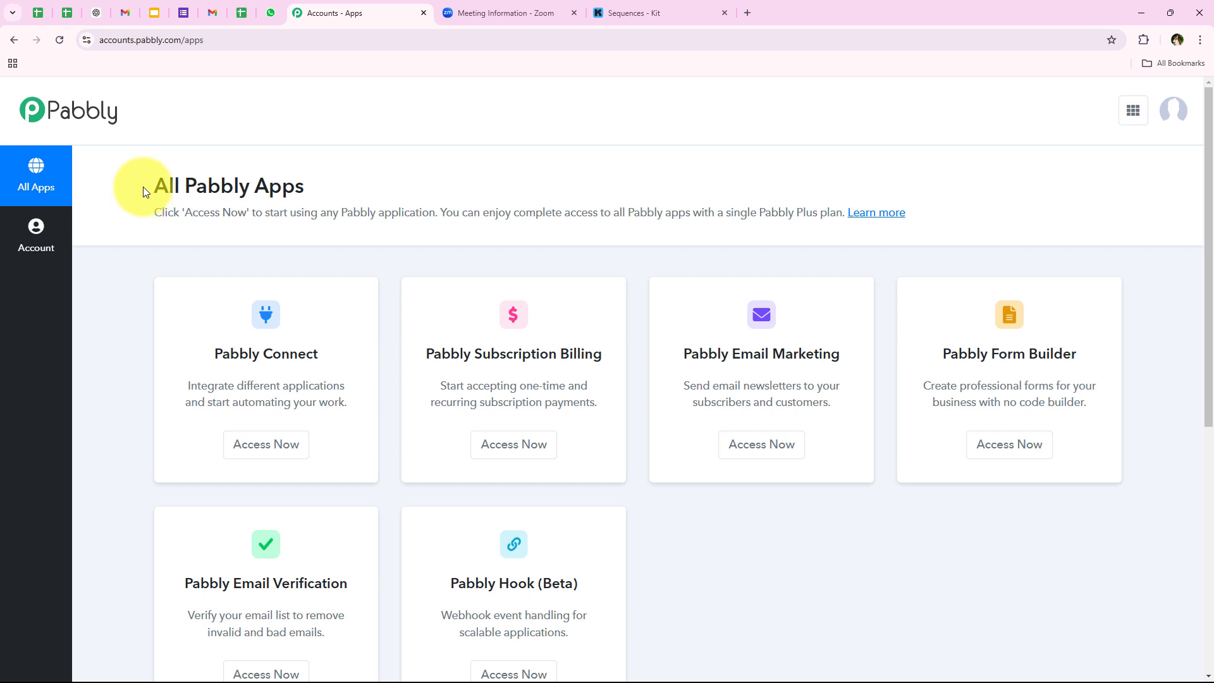
- Open Pabbly Connect from the overview of all Pabbly apps
drag(143, 188, 303, 187)
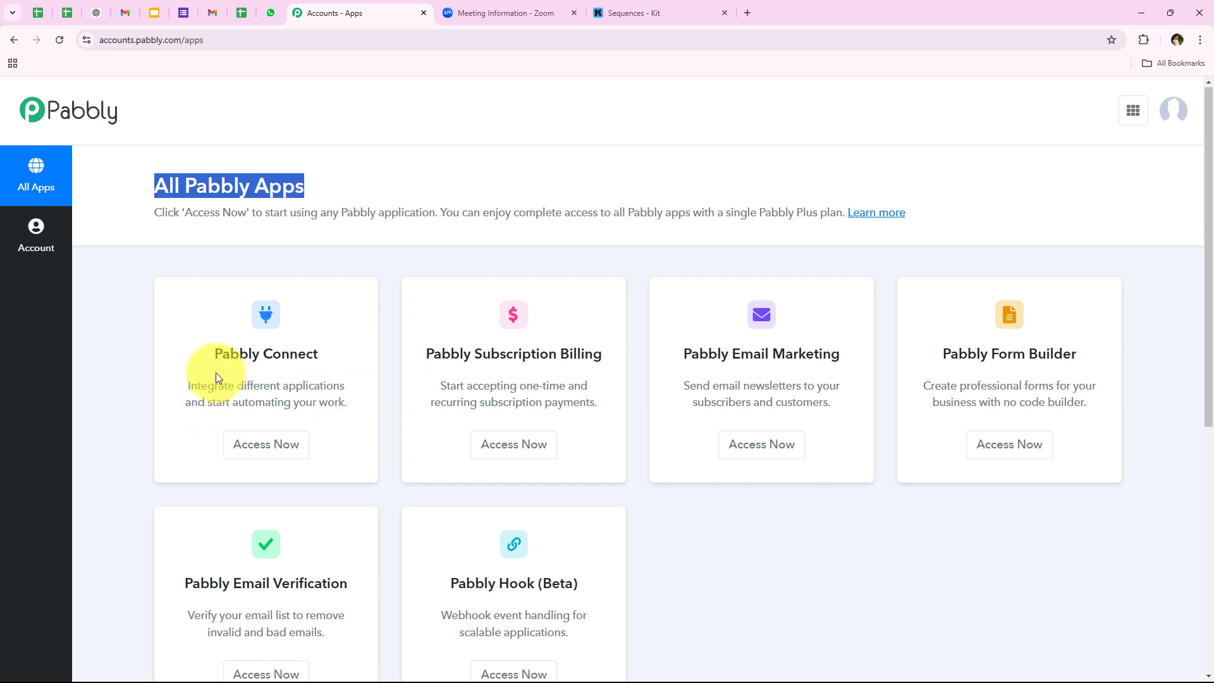
drag(217, 350, 344, 352)
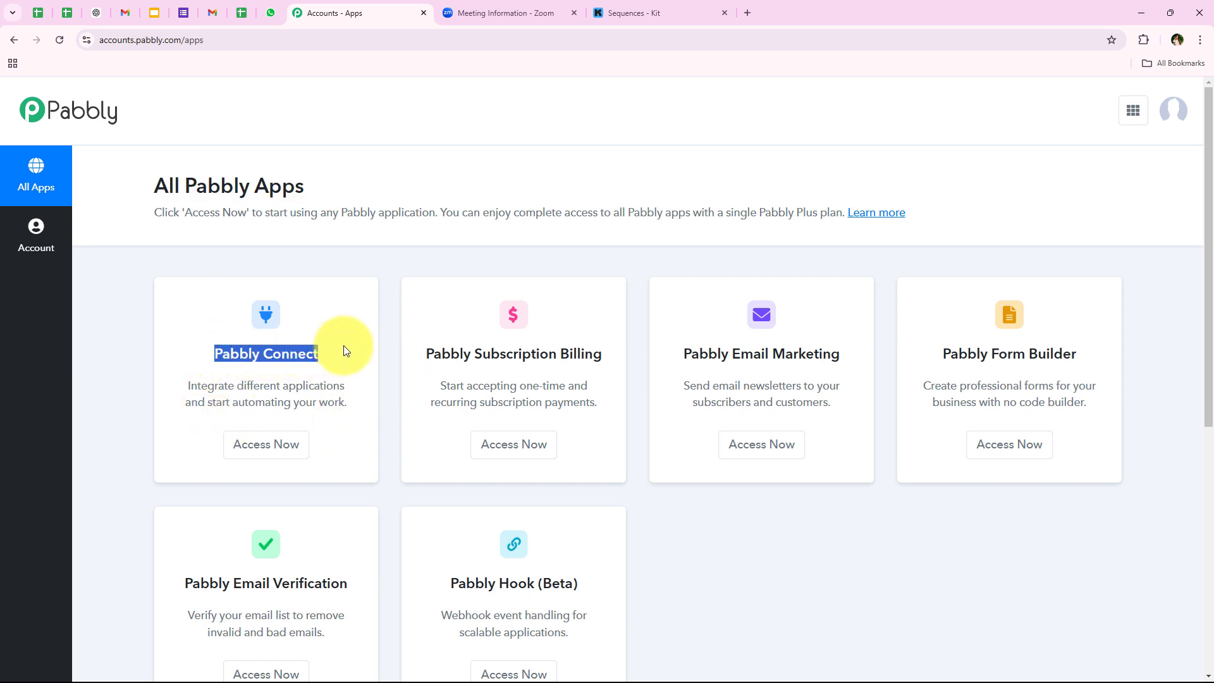
drag(238, 386, 349, 384)
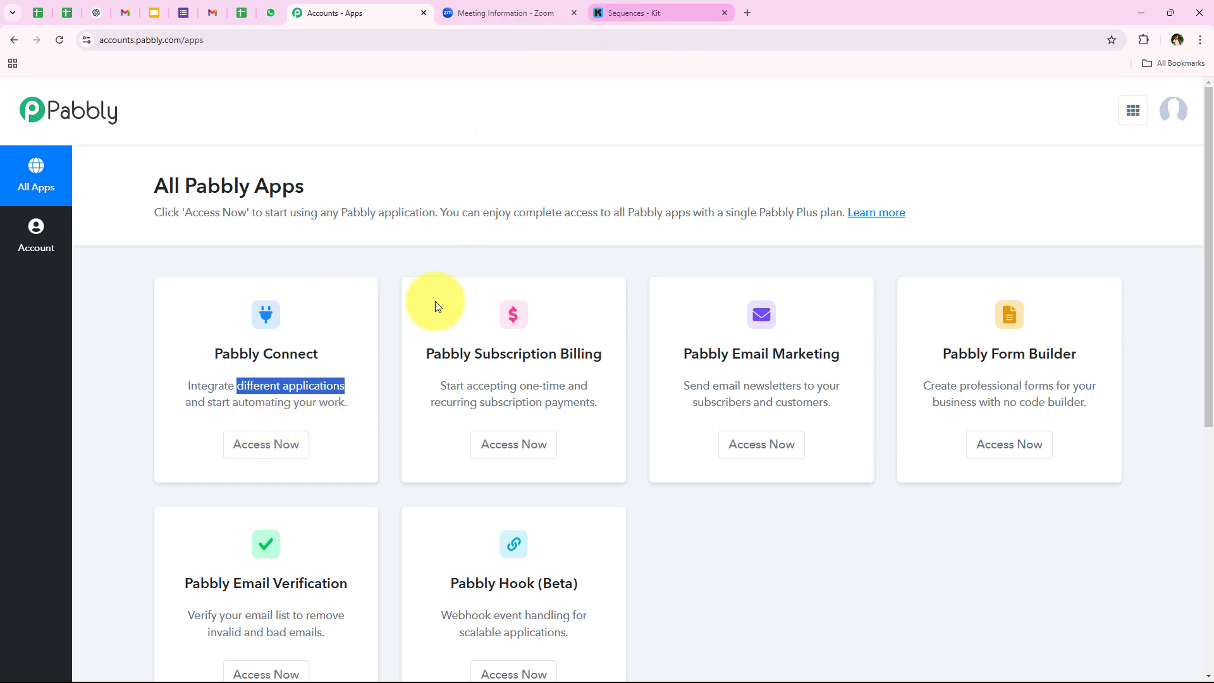
click(254, 441)
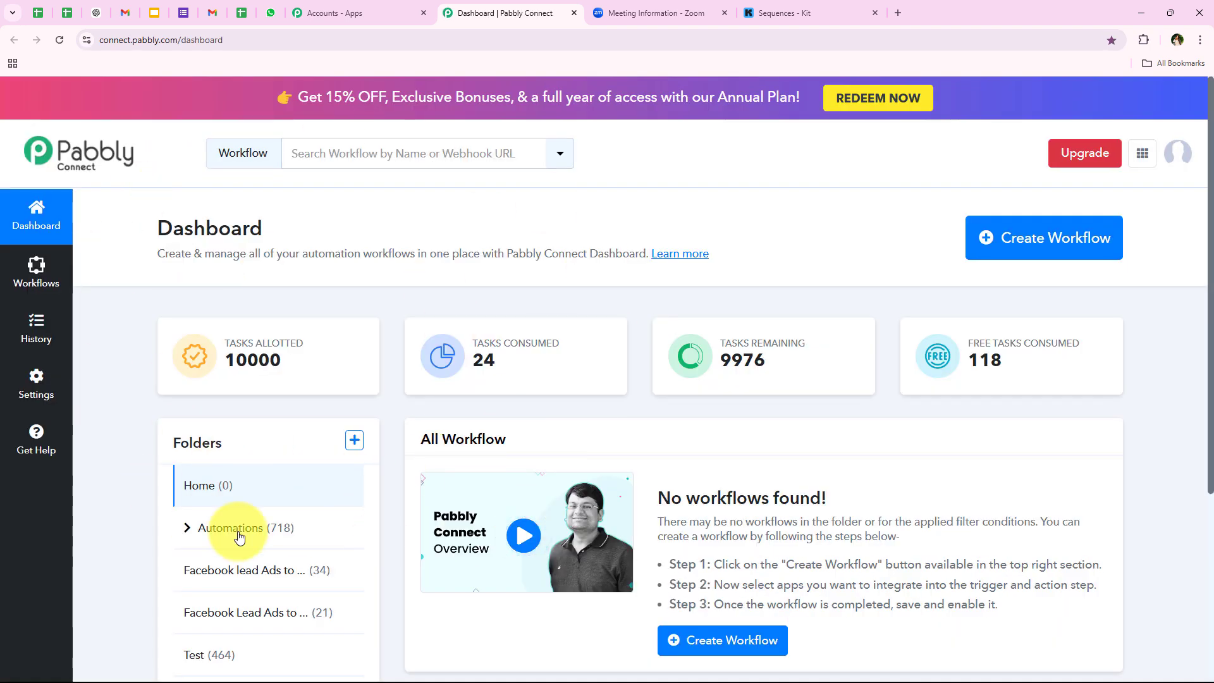
- Start a new workflow and choose Automations as its folder
drag(159, 228, 274, 221)
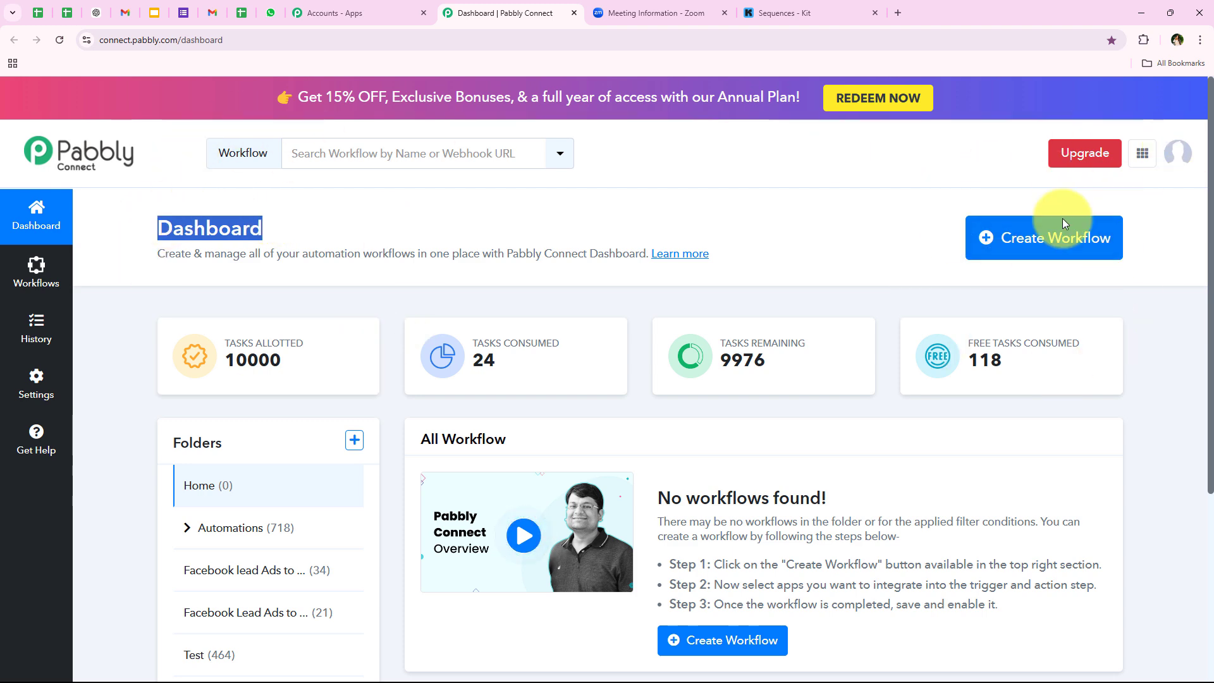
click(1037, 235)
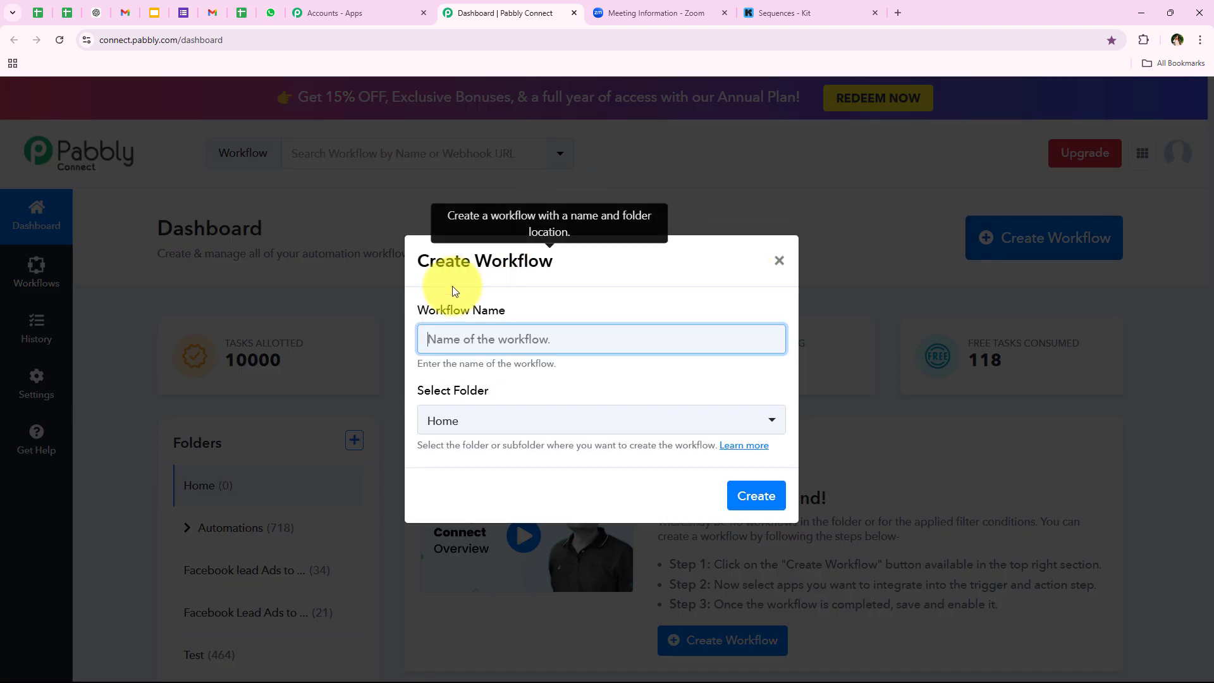
drag(418, 310, 504, 311)
drag(419, 392, 453, 397)
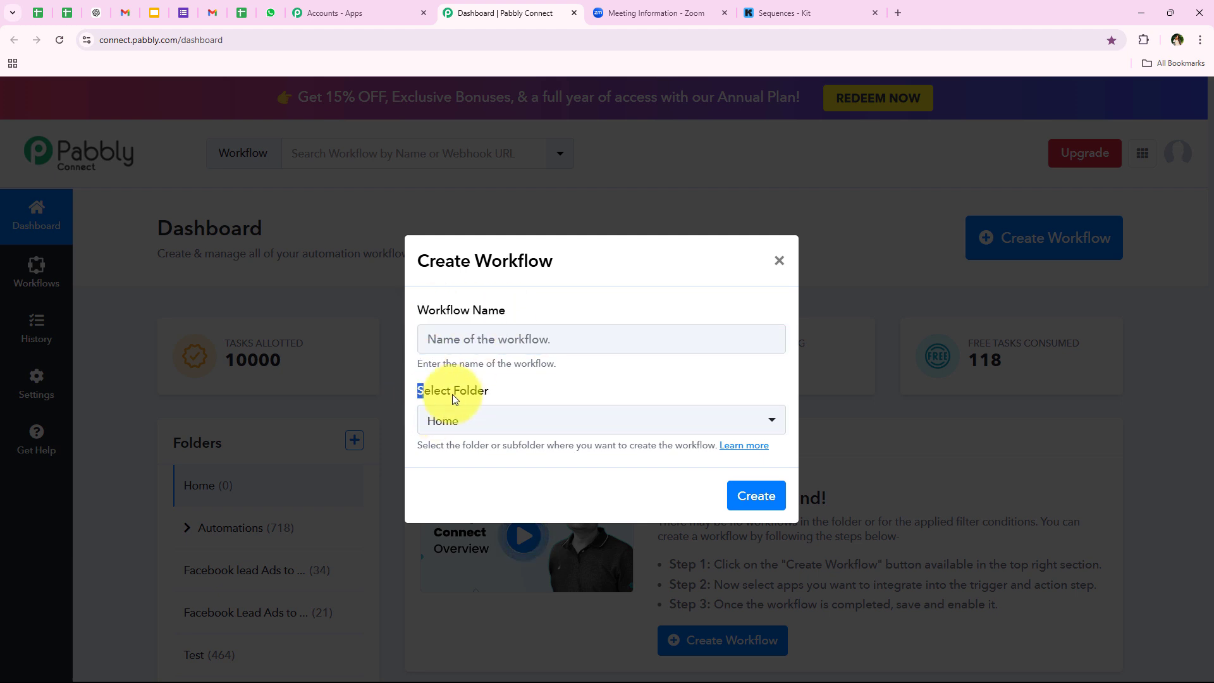
click(602, 384)
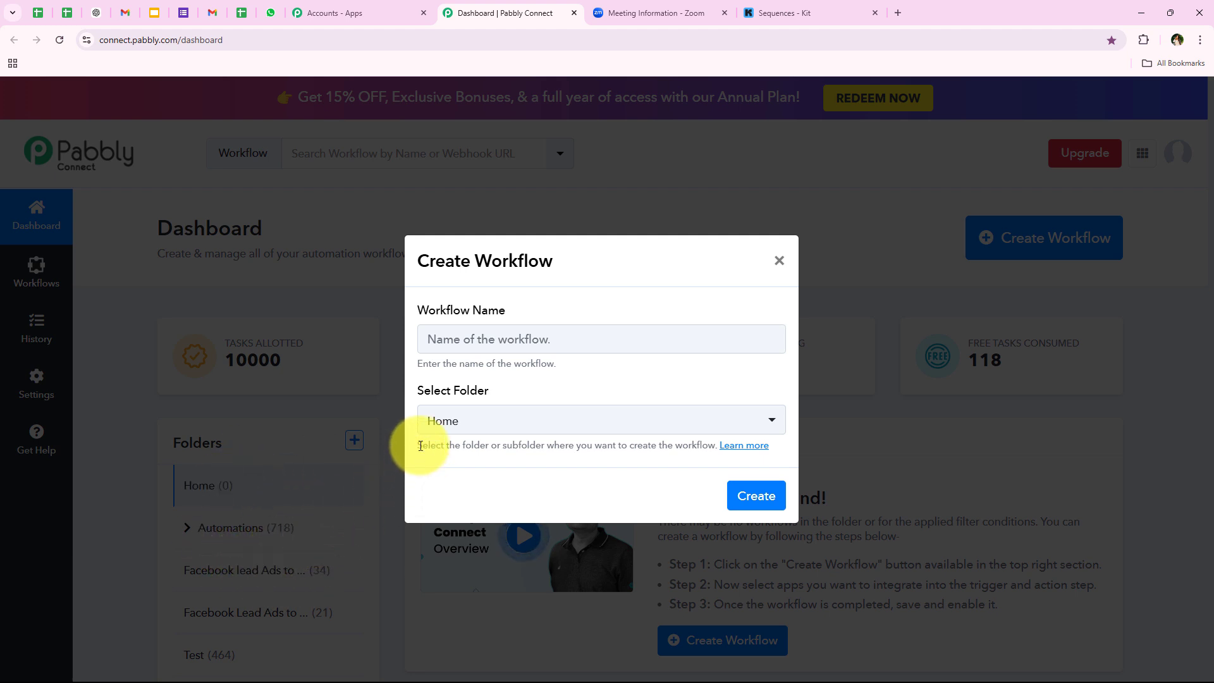
drag(419, 445, 546, 445)
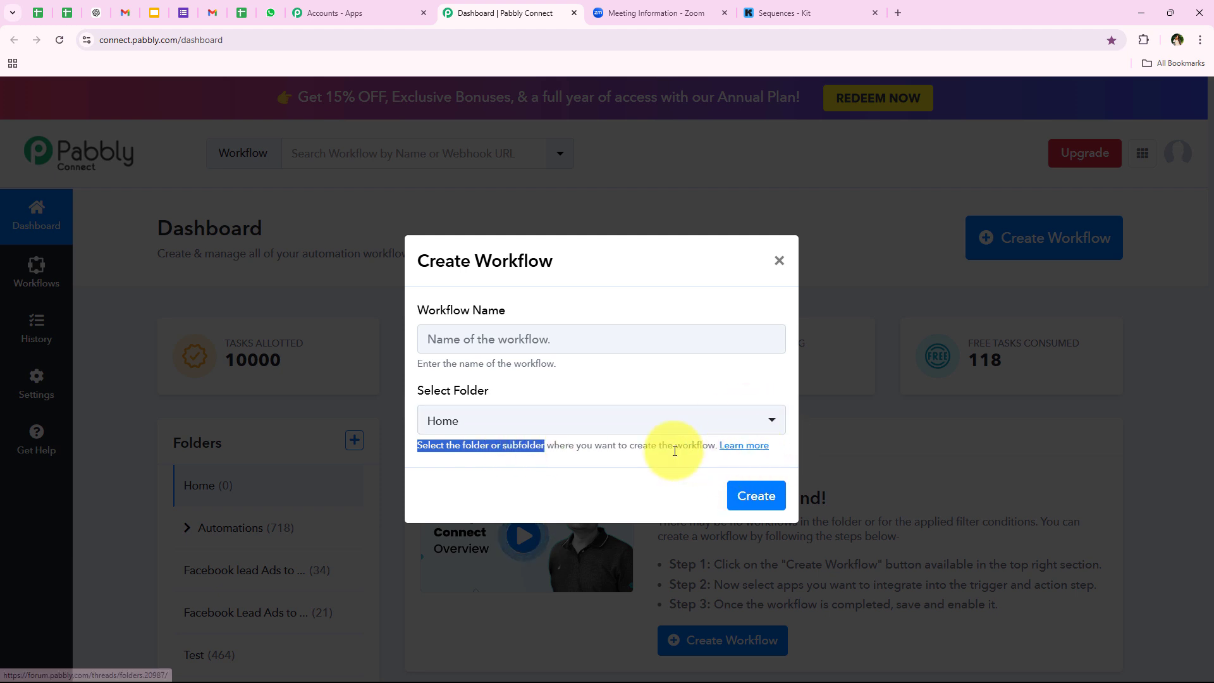
click(453, 485)
click(477, 434)
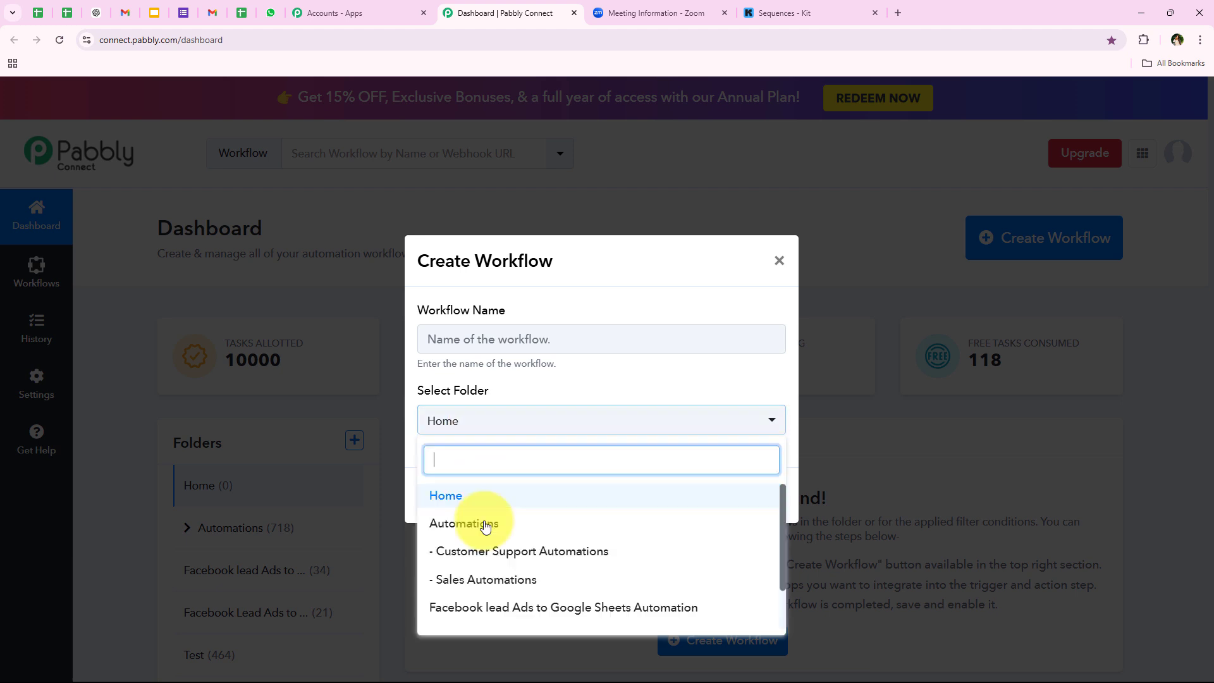
click(678, 527)
- Name the workflow "How to Create Kit Subscriber from Zoom Meeting Registrant | Zoom to Kit" and create it
click(469, 344)
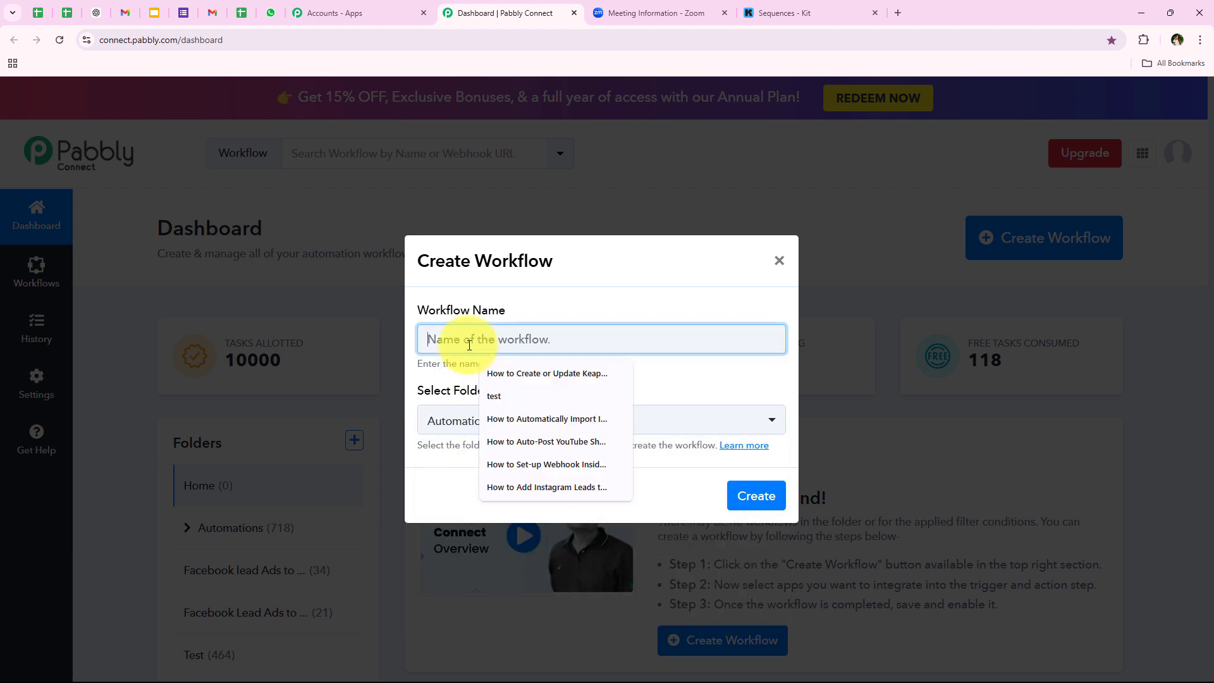
text(How to Create Kit Subscriber from Zoom Meeting Registrant | Zoom to Kit)
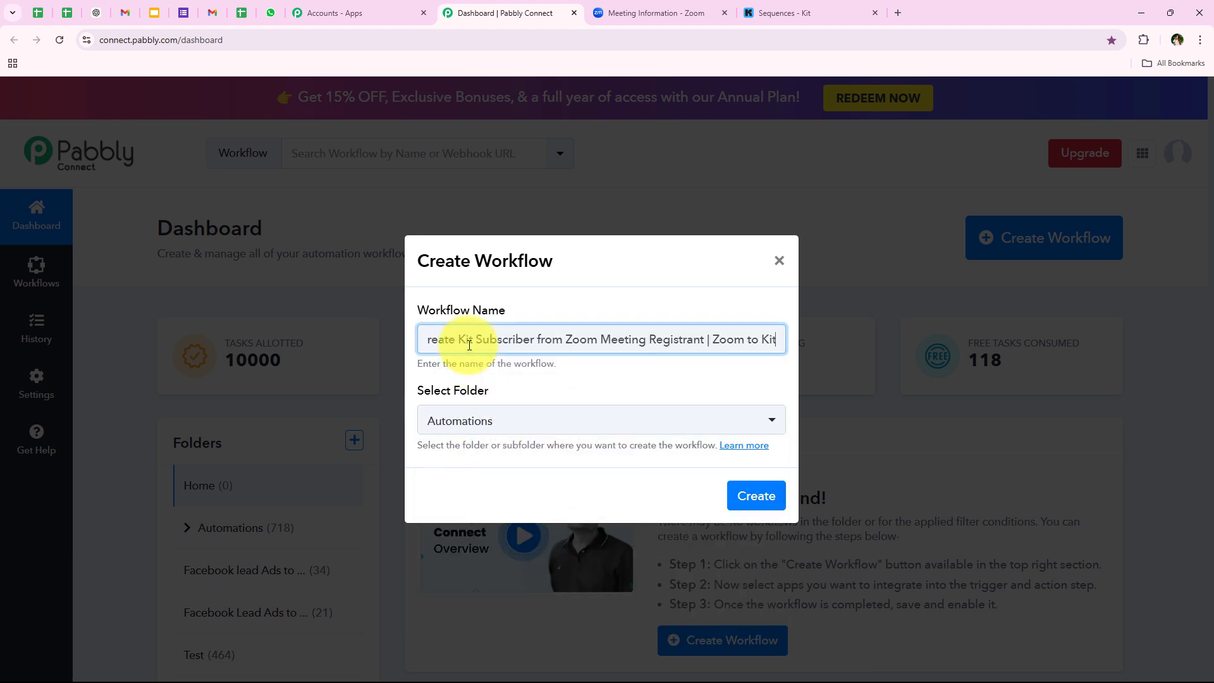
click(483, 393)
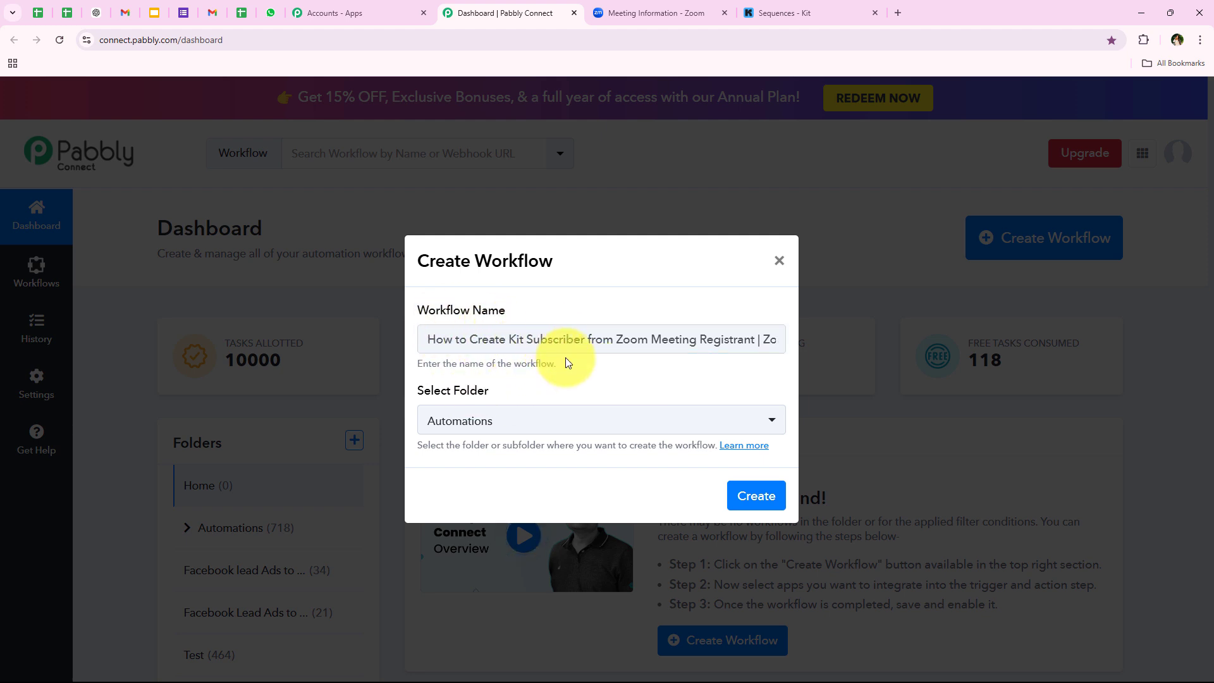
click(589, 339)
key(shift+End)
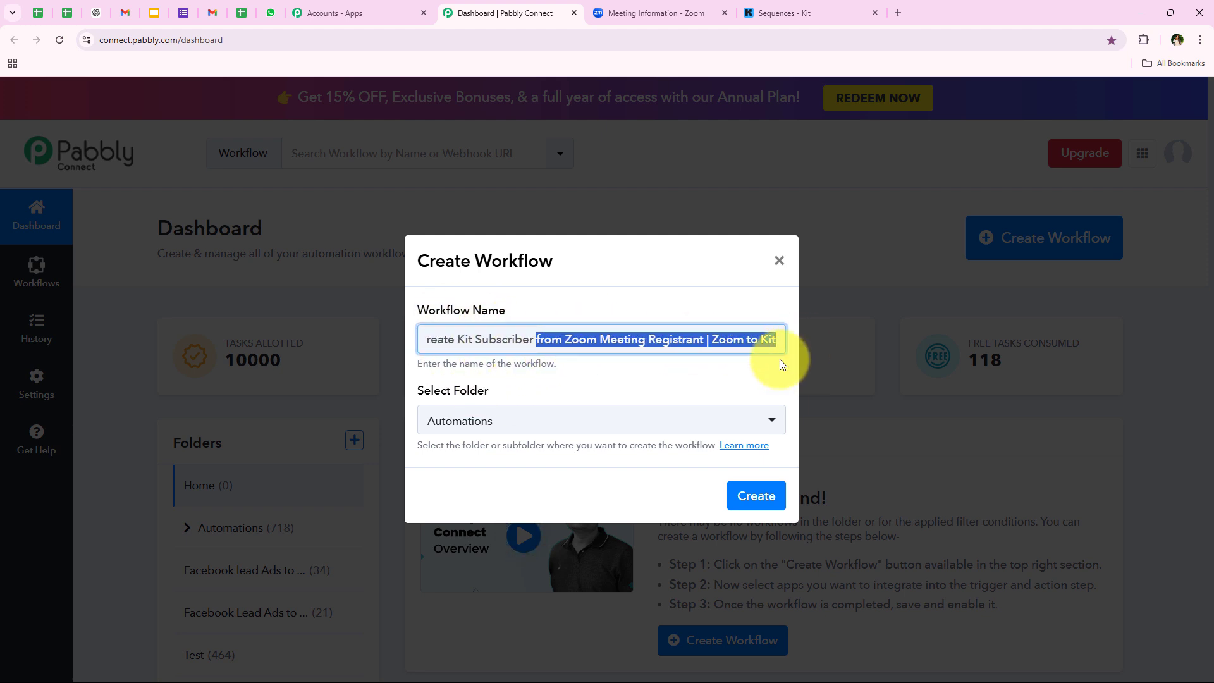
click(756, 496)
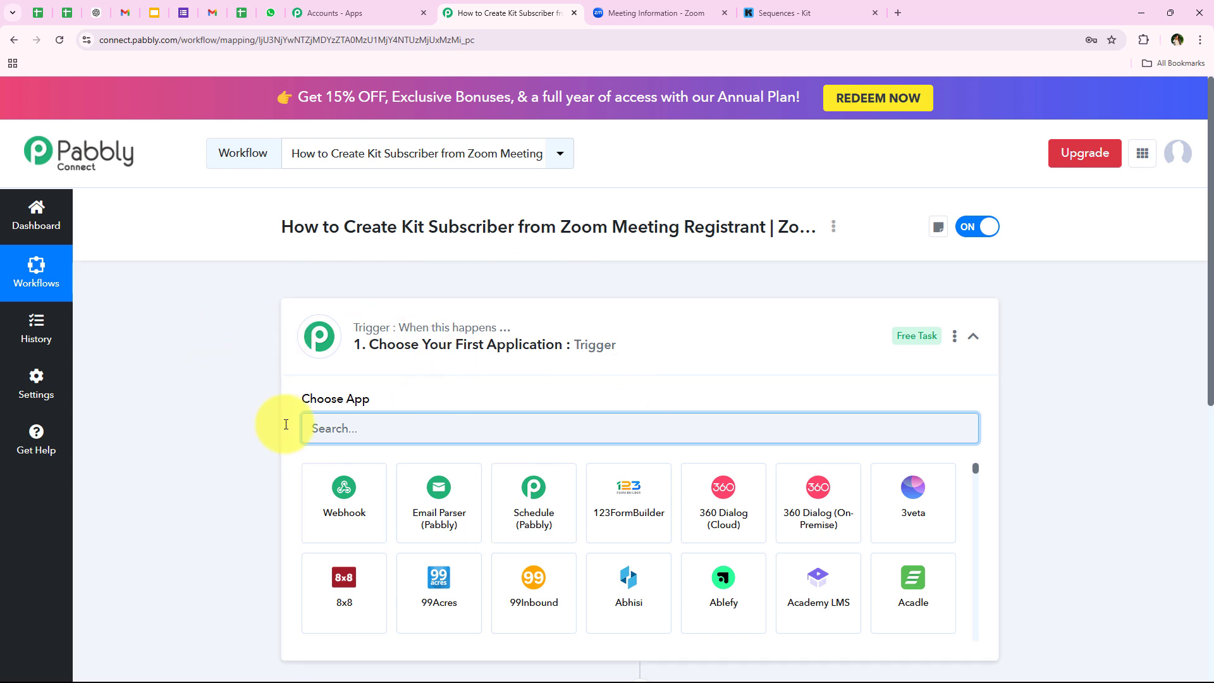
- Search for Zoom in the workflow's trigger step and choose Zoom (Triggers) as the trigger application
click(591, 350)
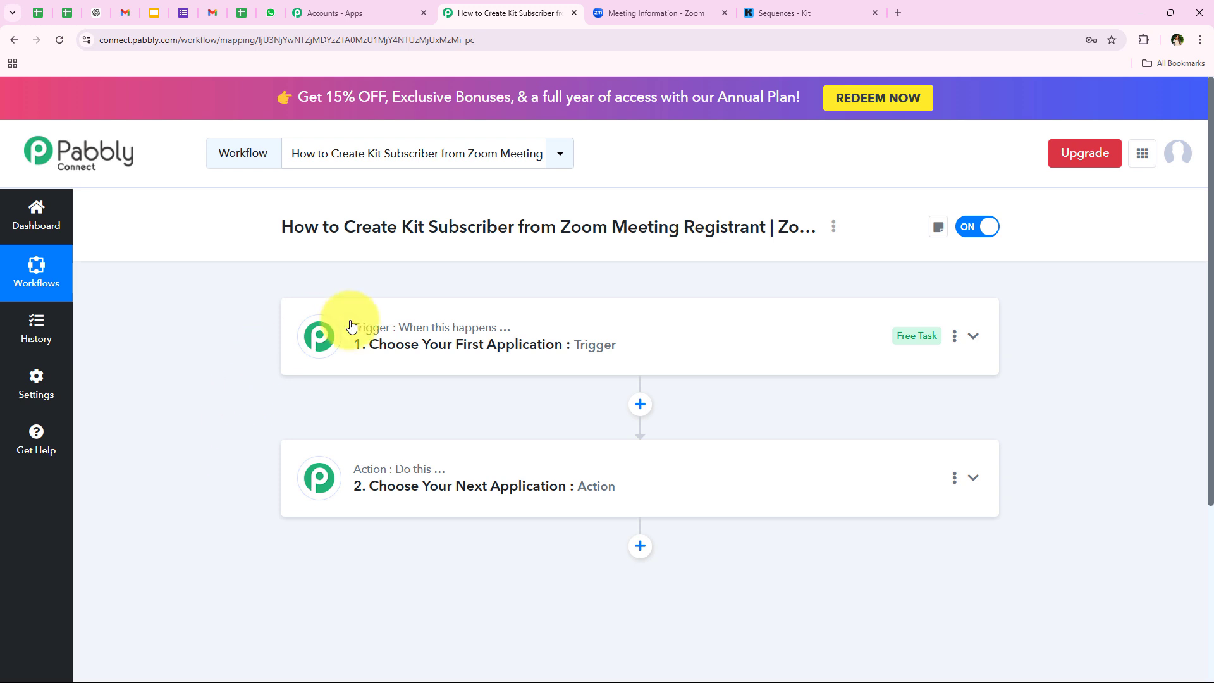
mouse_move(485, 328)
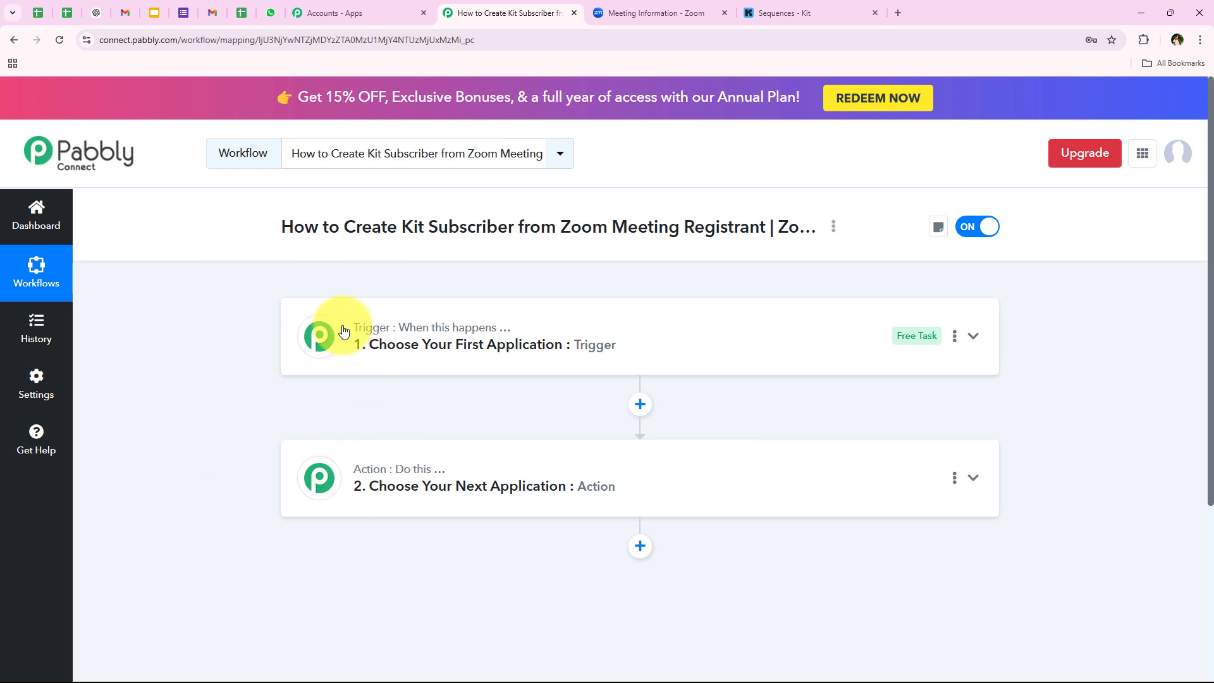
click(418, 339)
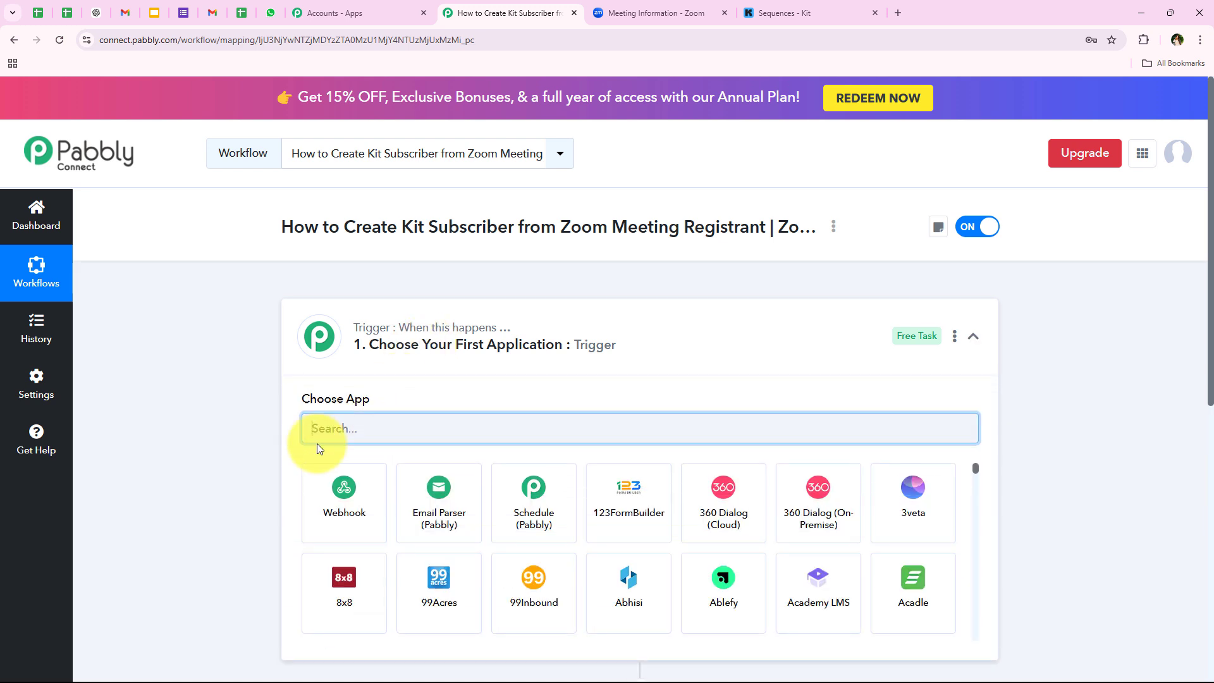
scroll(213, 415, down, 1)
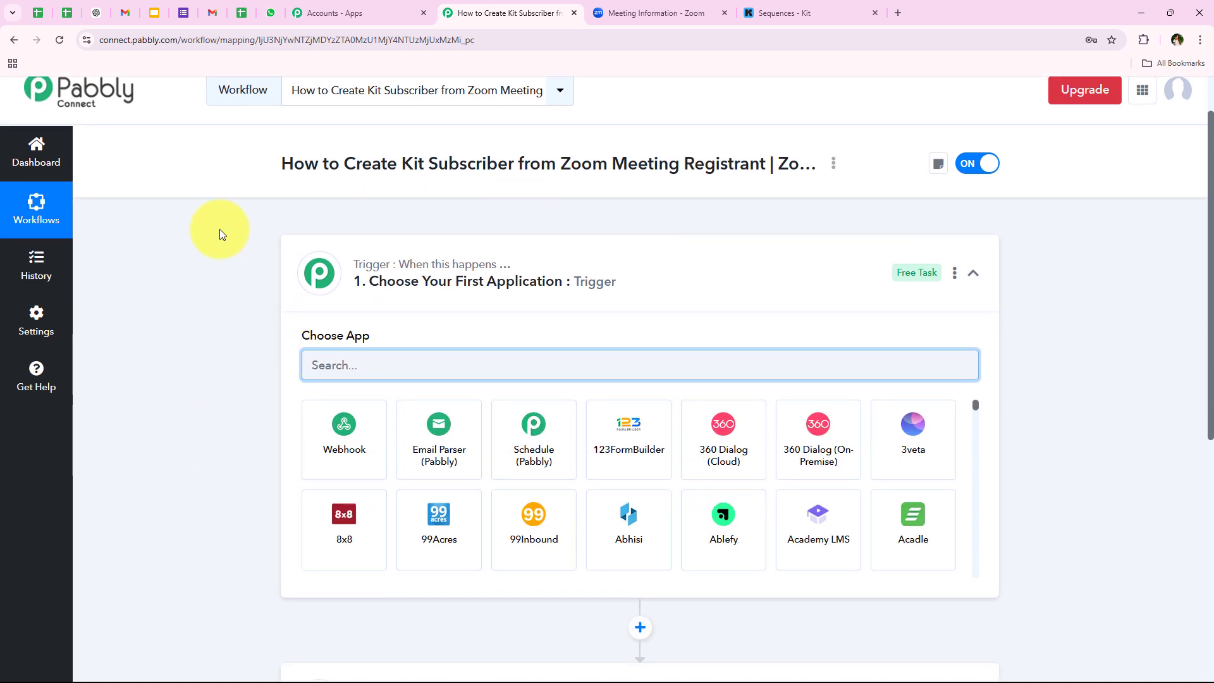
text(Zoom)
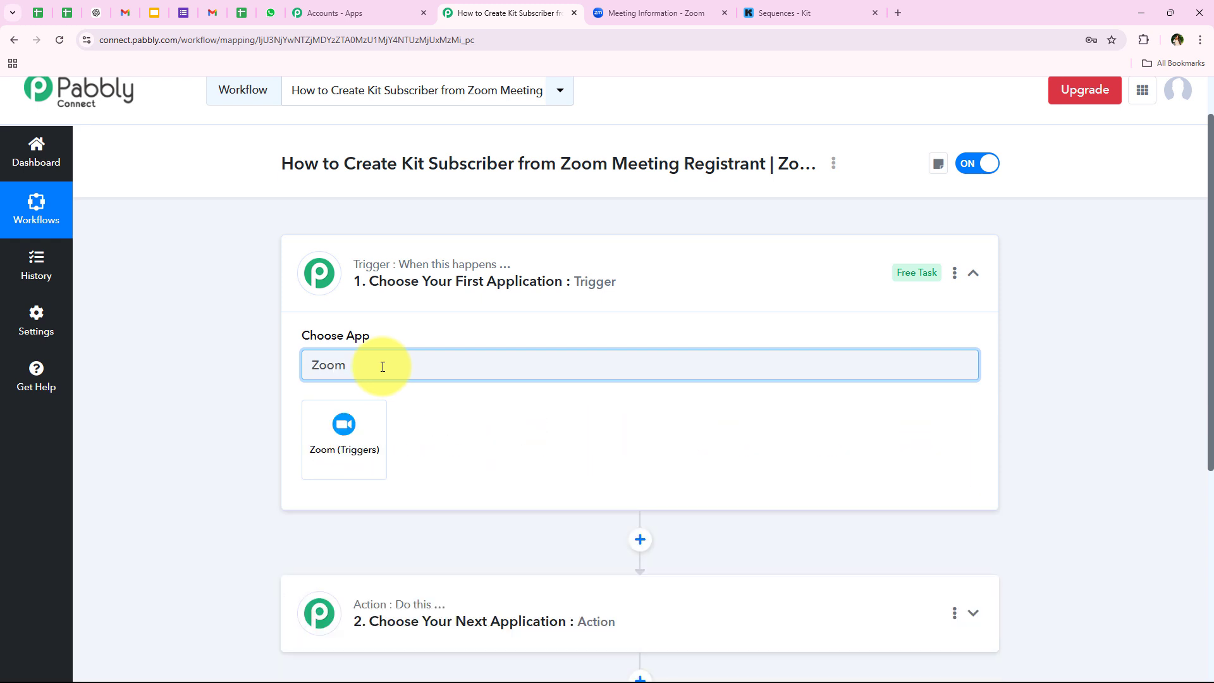
drag(556, 166, 776, 154)
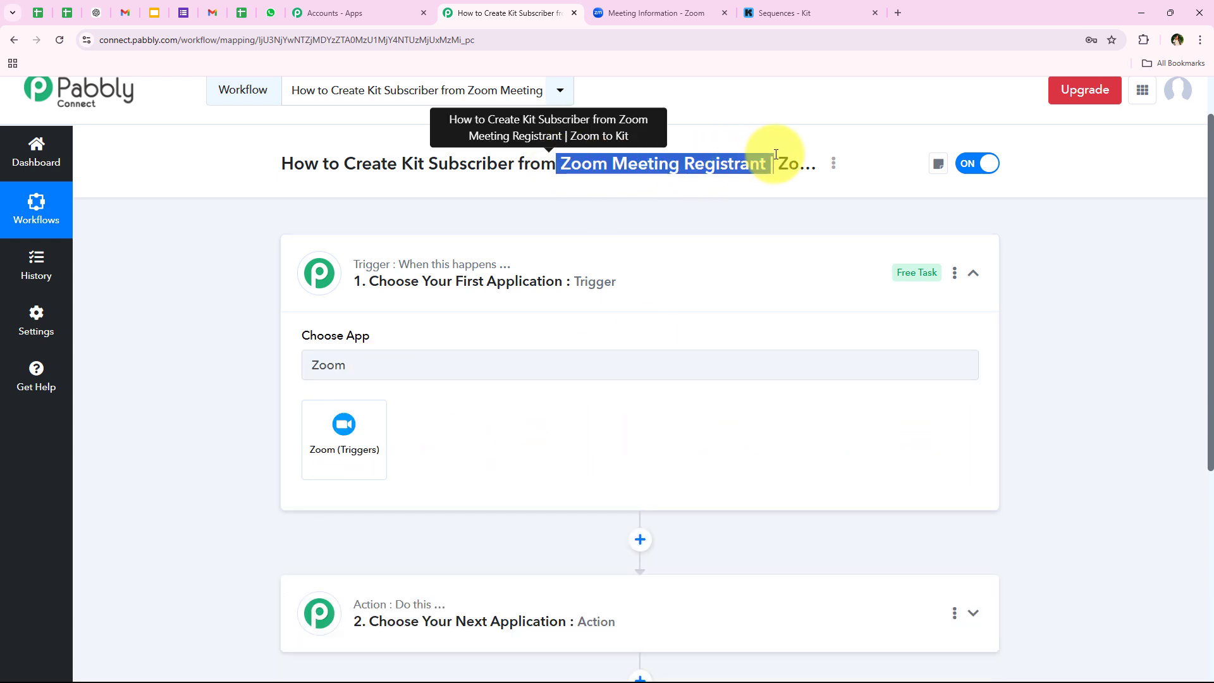
click(338, 428)
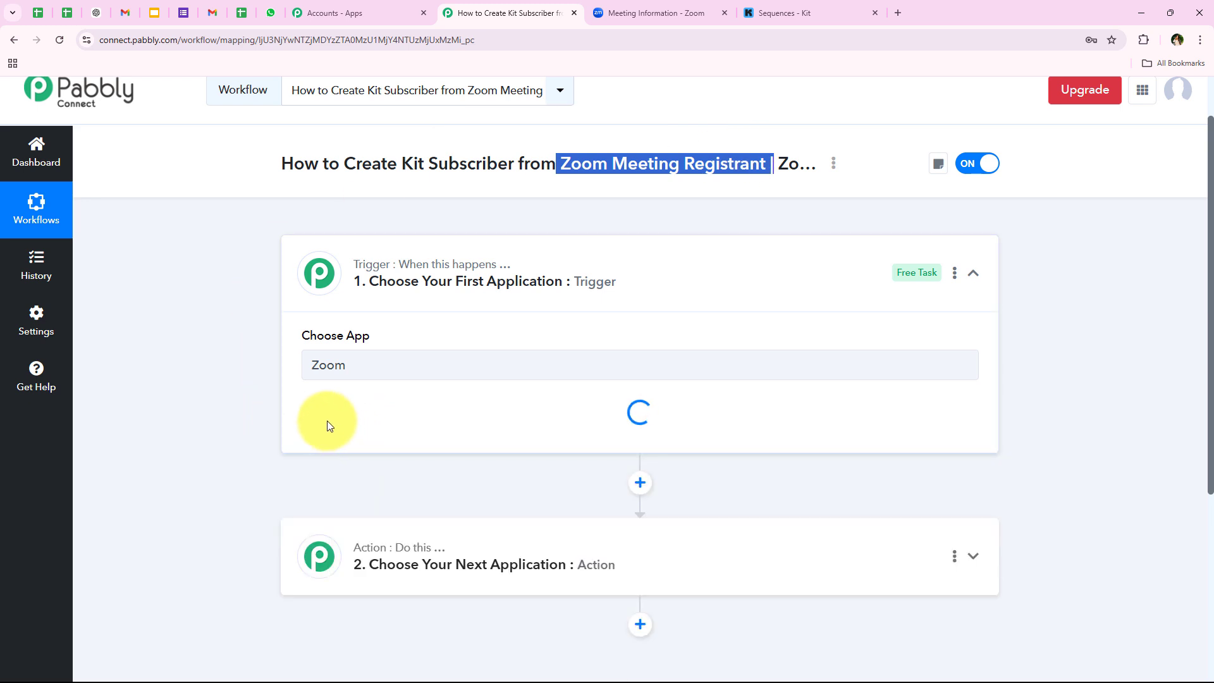
- Set the trigger event to Configure Webhook and open the connection settings for the Zoom trigger account
drag(306, 401, 389, 407)
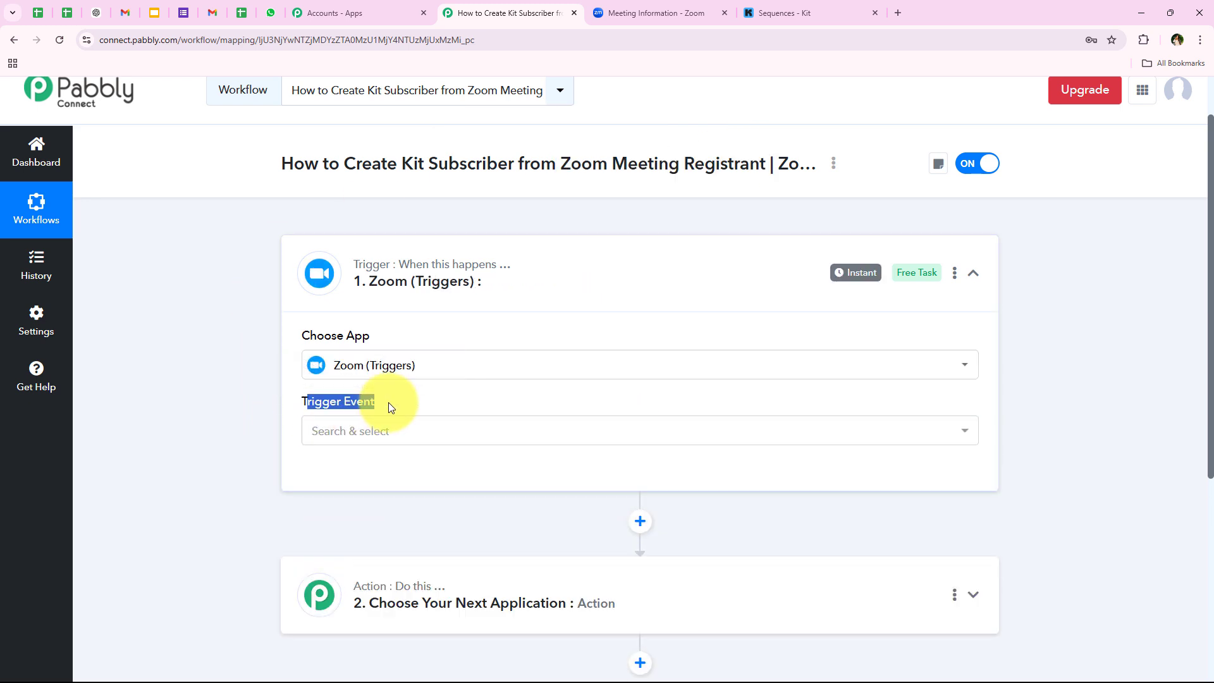
click(364, 408)
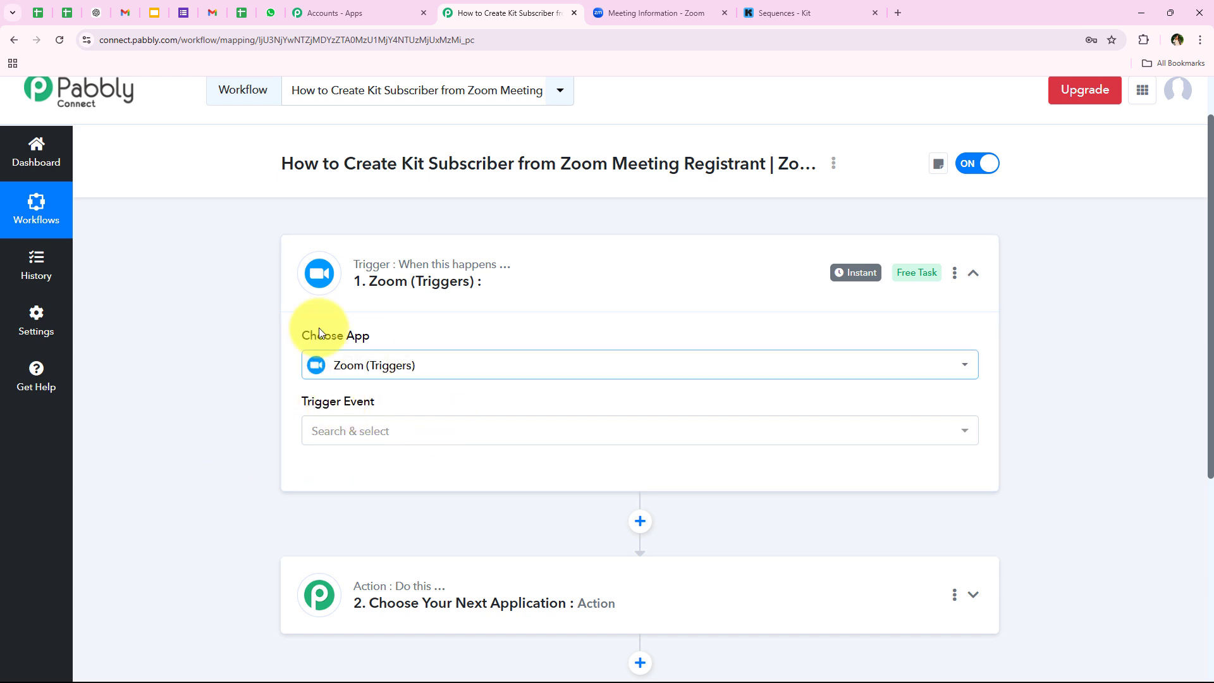
click(353, 431)
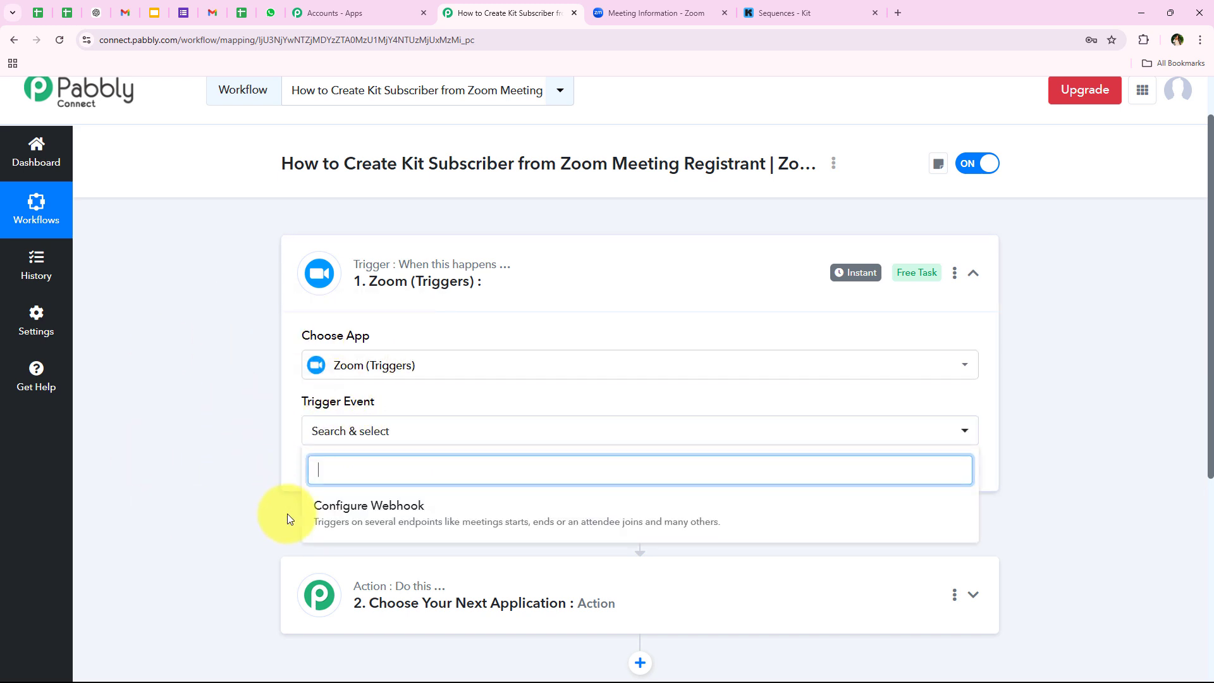
click(324, 505)
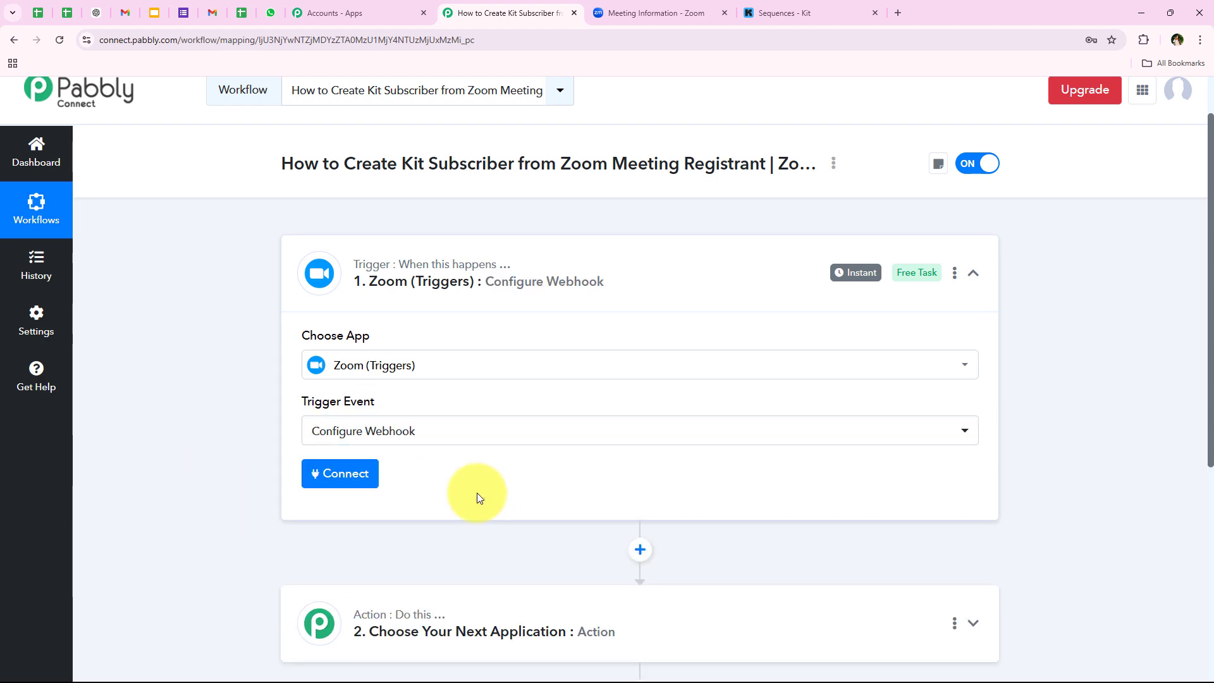
click(326, 477)
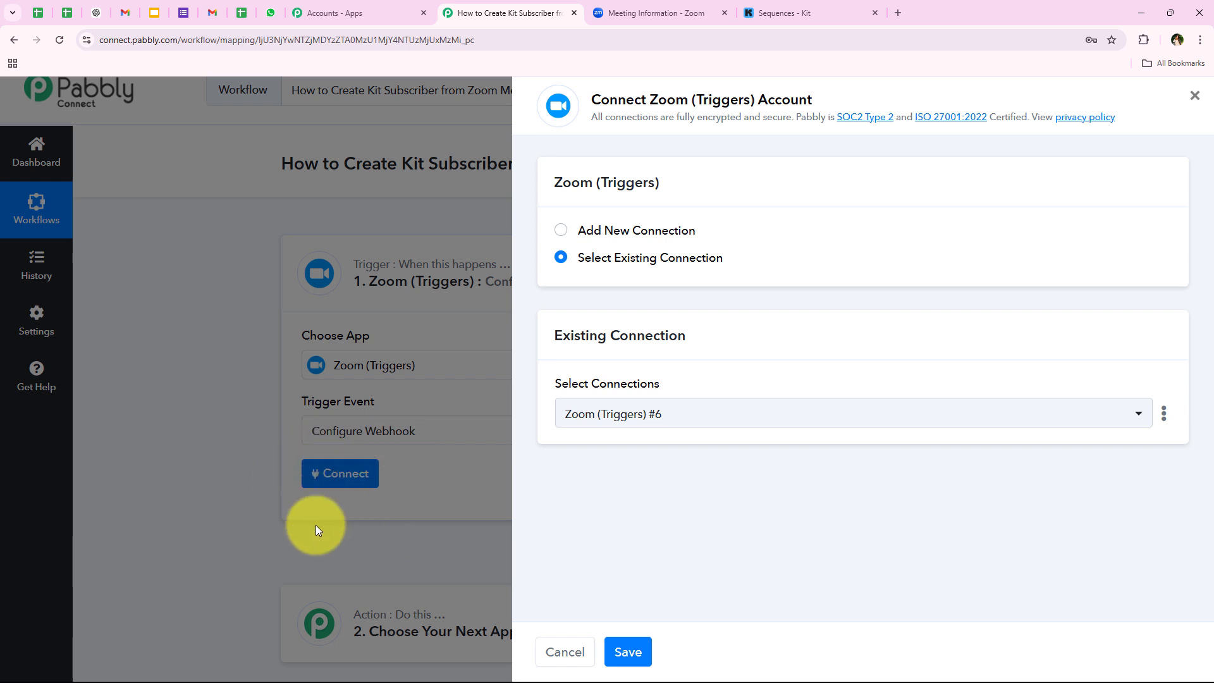
- Choose to add a new connection for the Zoom trigger and review the instructions for obtaining the secret token
drag(578, 231, 697, 234)
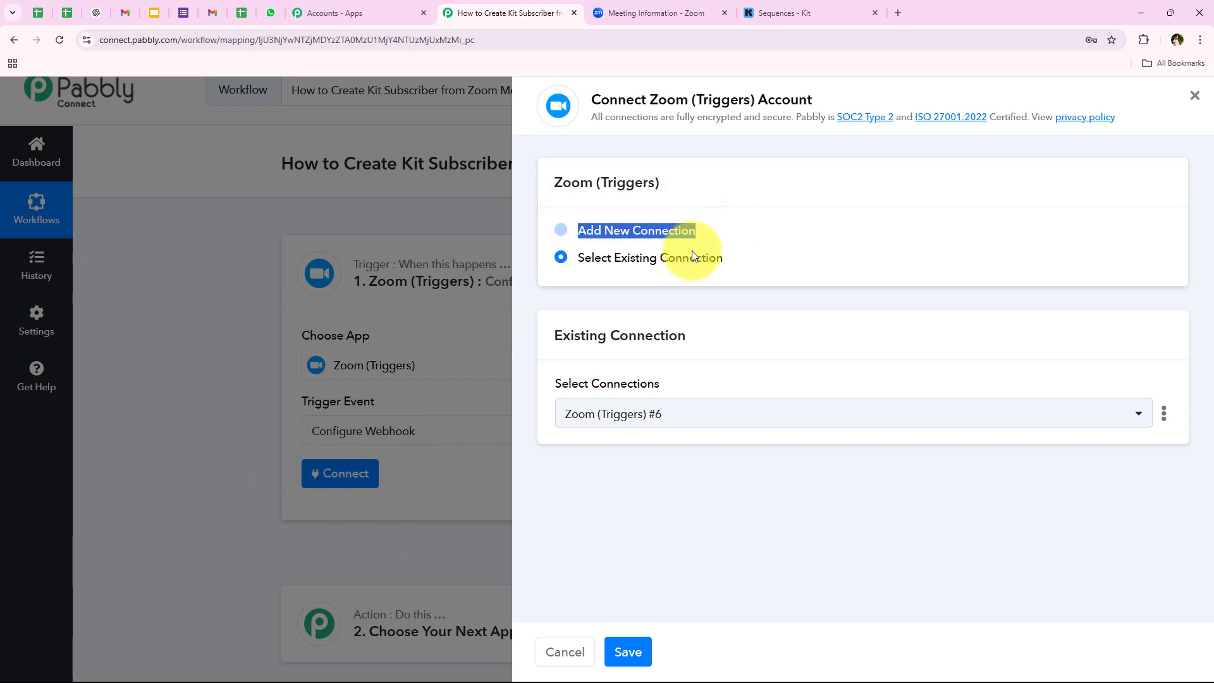
drag(580, 257, 726, 259)
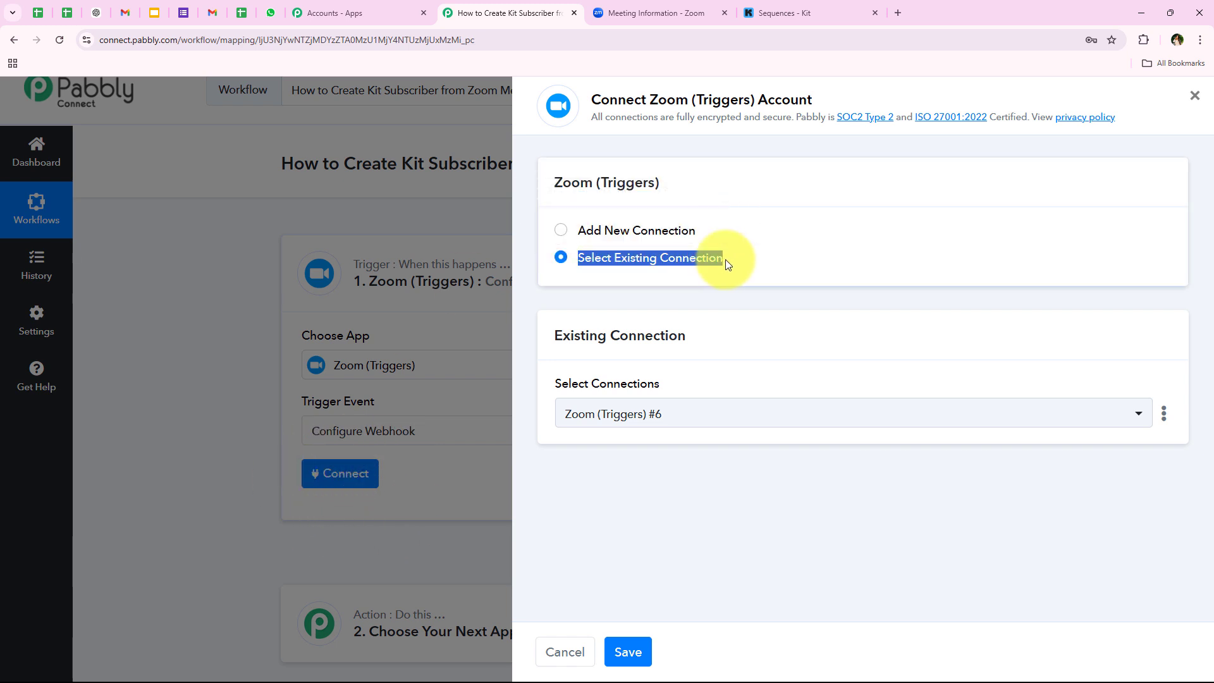
click(401, 206)
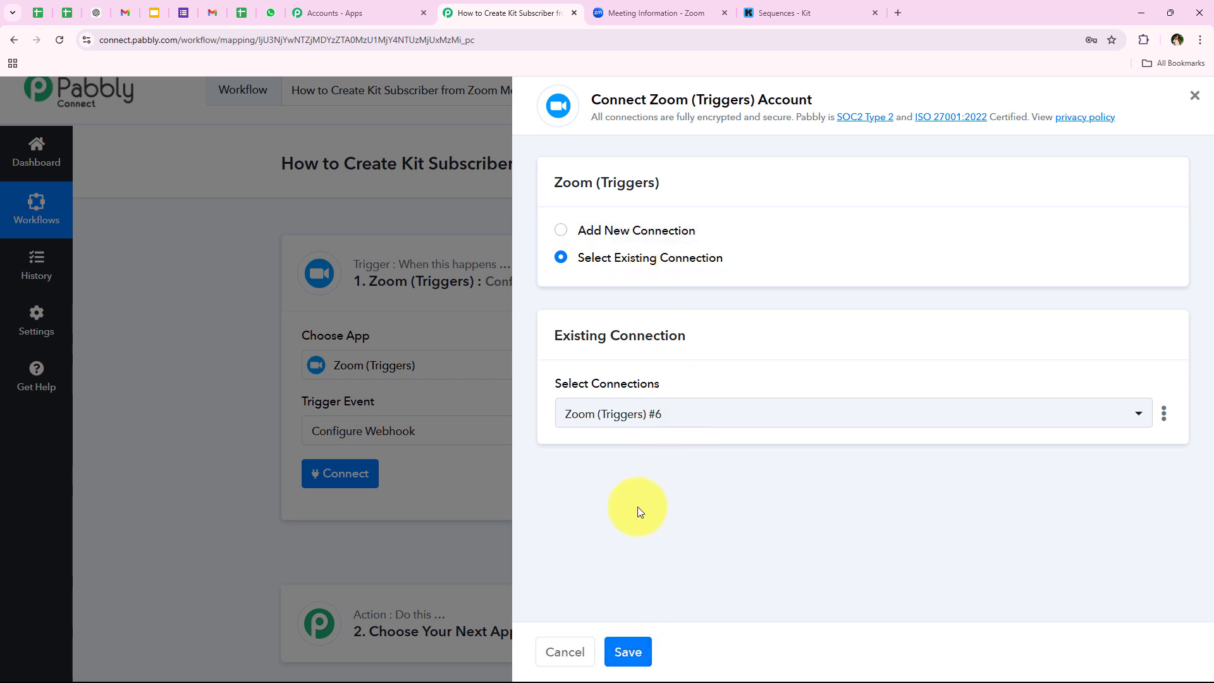
click(624, 230)
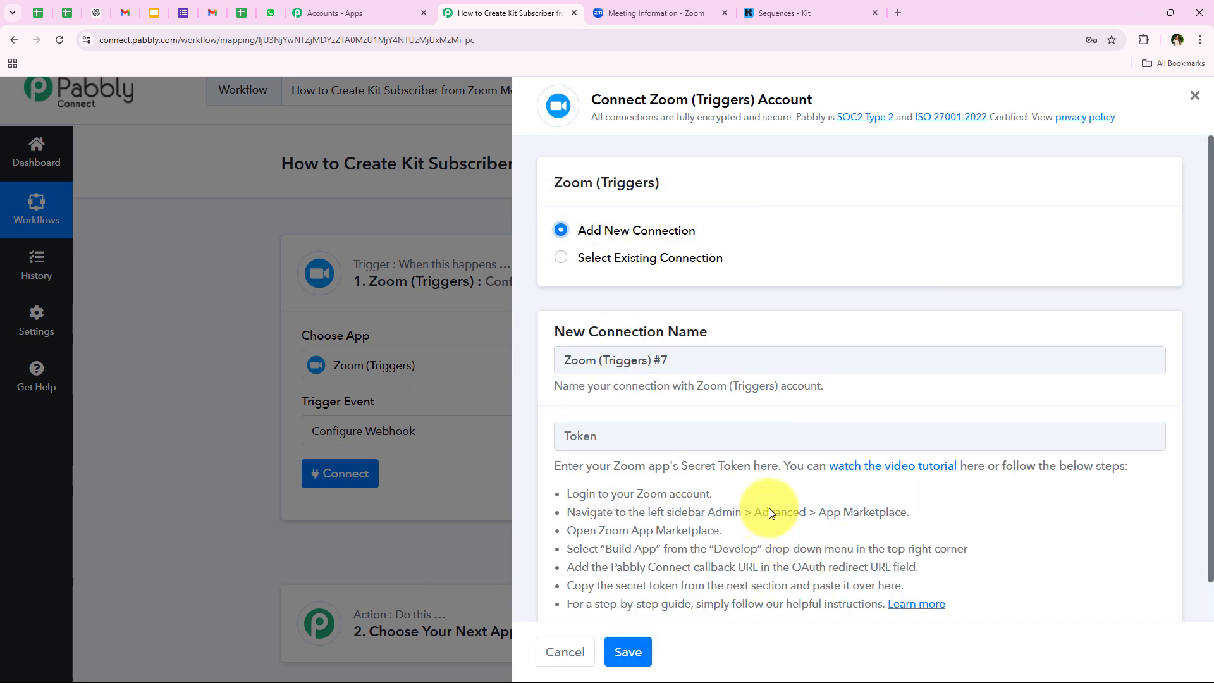
scroll(696, 442, down, 1)
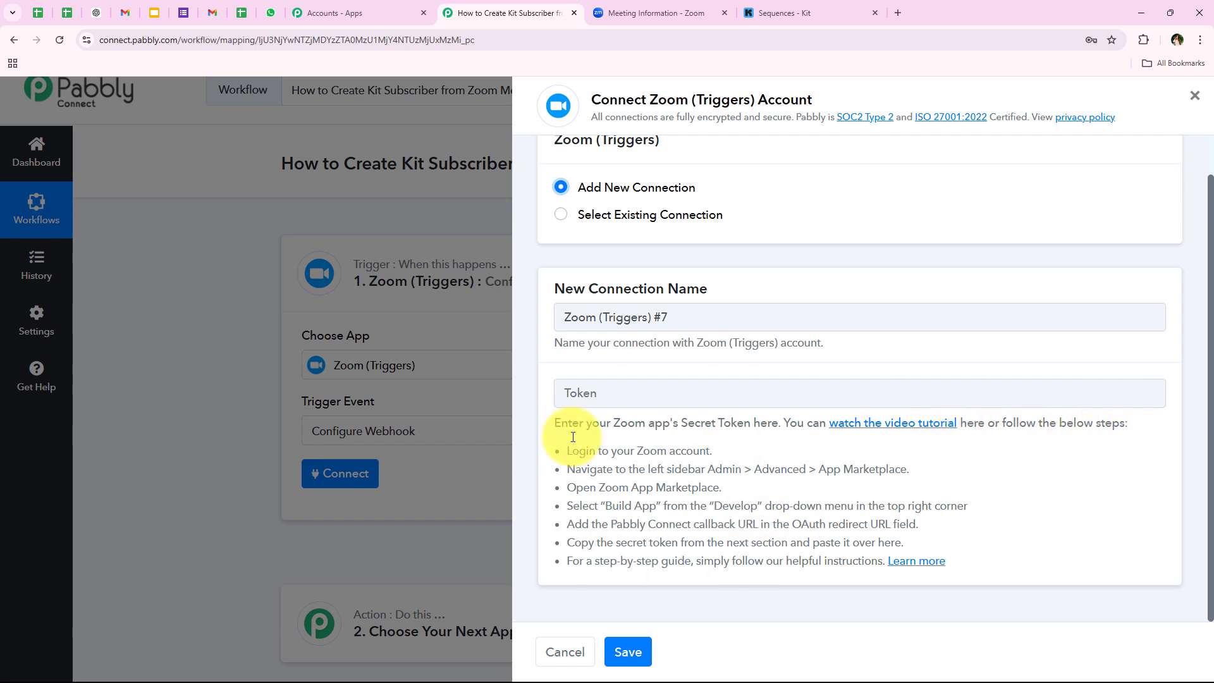
drag(551, 442, 957, 570)
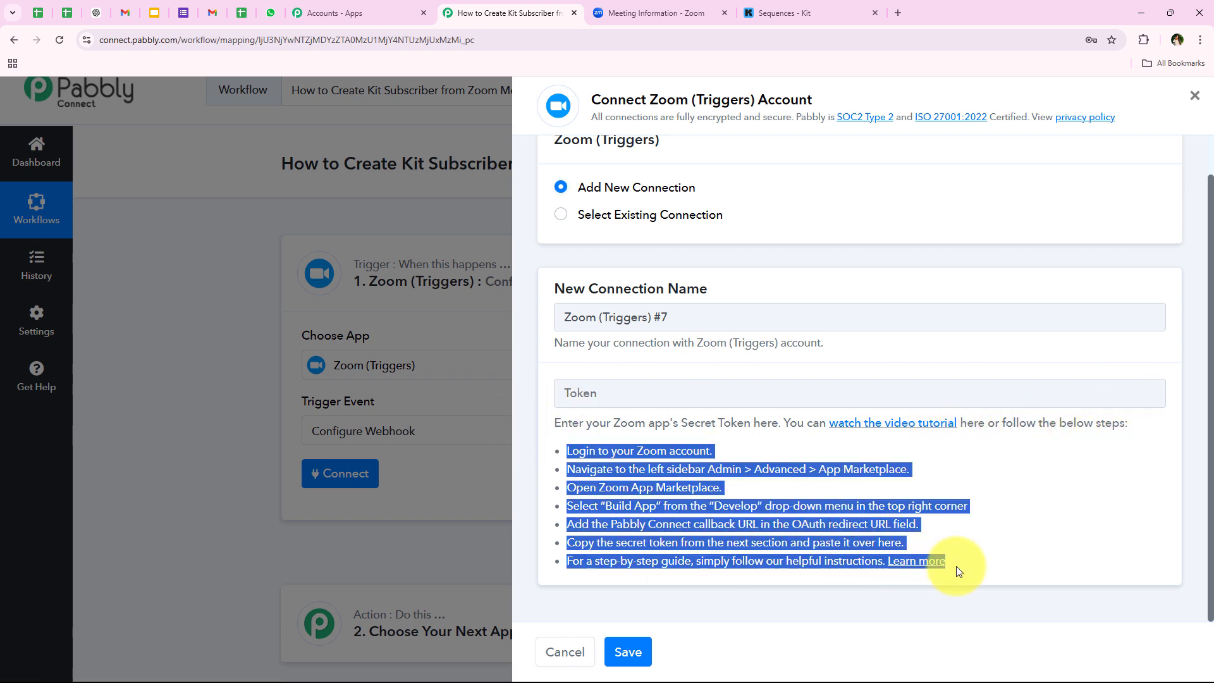
click(980, 557)
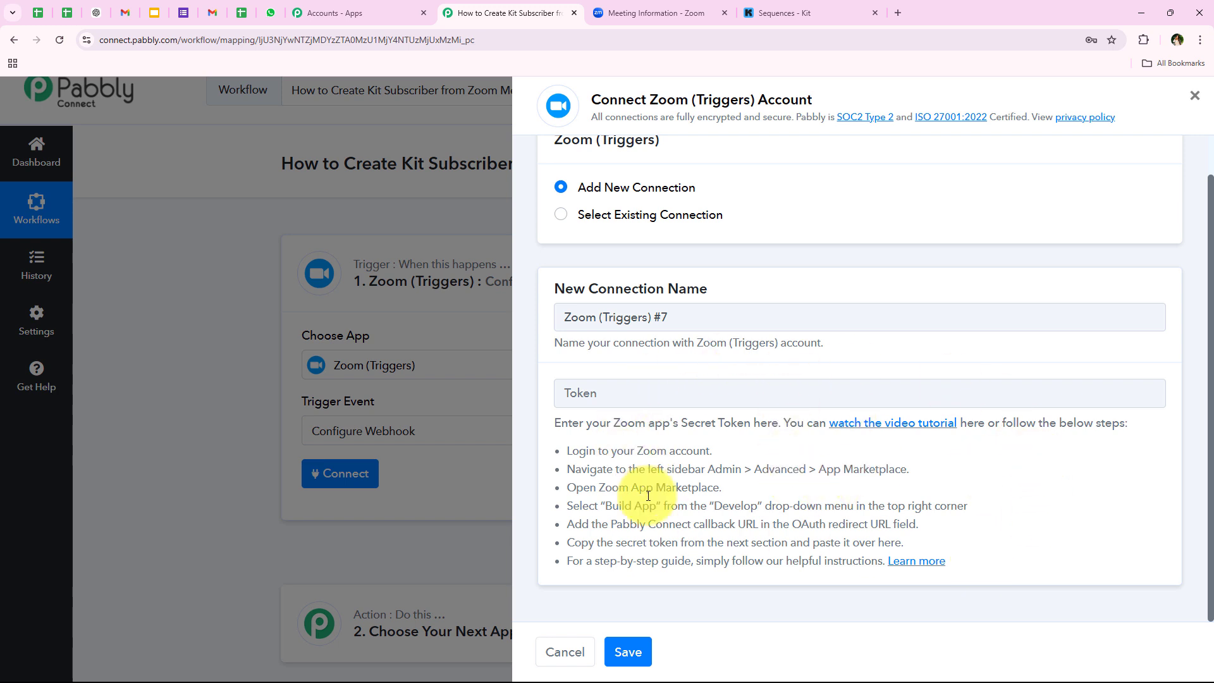
- Open the video tutorial linked in the token instructions, close it, and return to the written connection steps
click(890, 423)
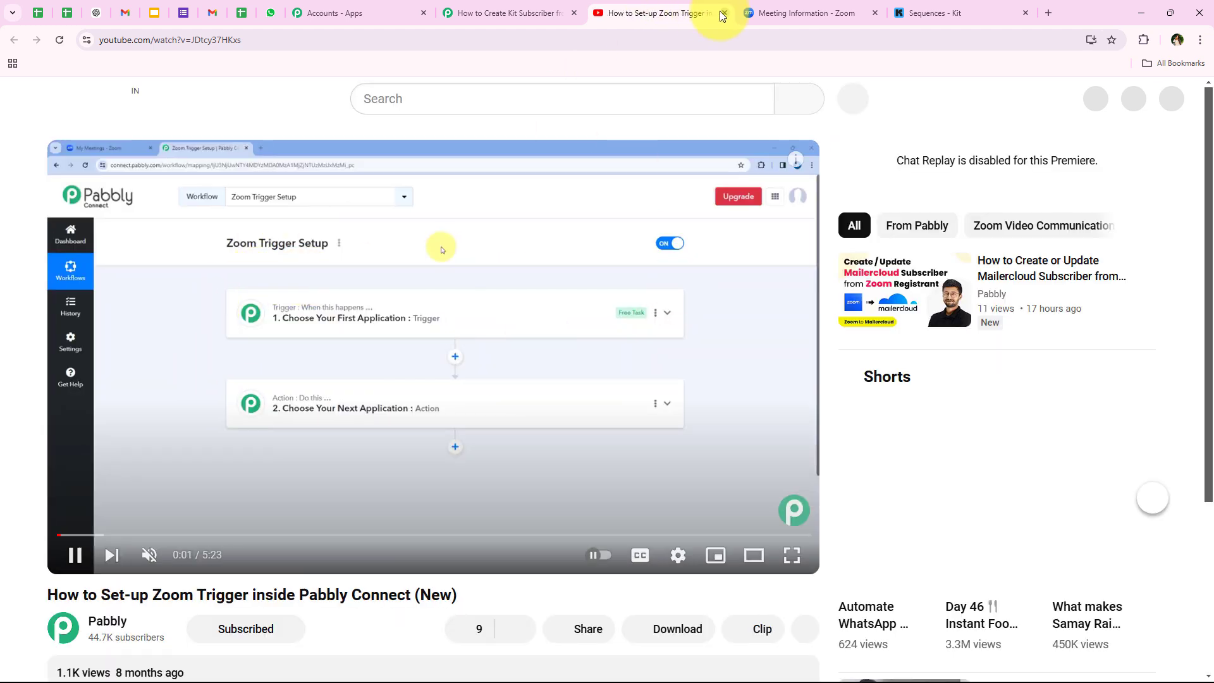
key(ctrl+w)
drag(547, 445, 988, 548)
click(698, 469)
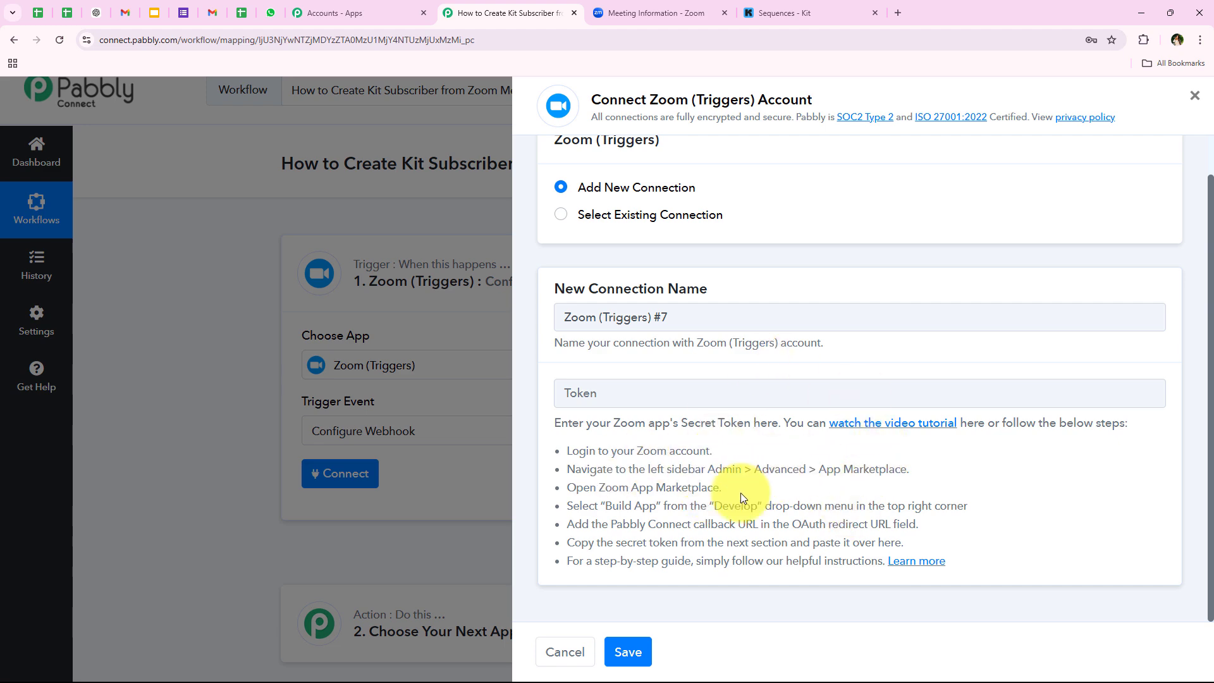
- Switch to the Zoom account and open the App Marketplace from the advanced admin options
click(621, 7)
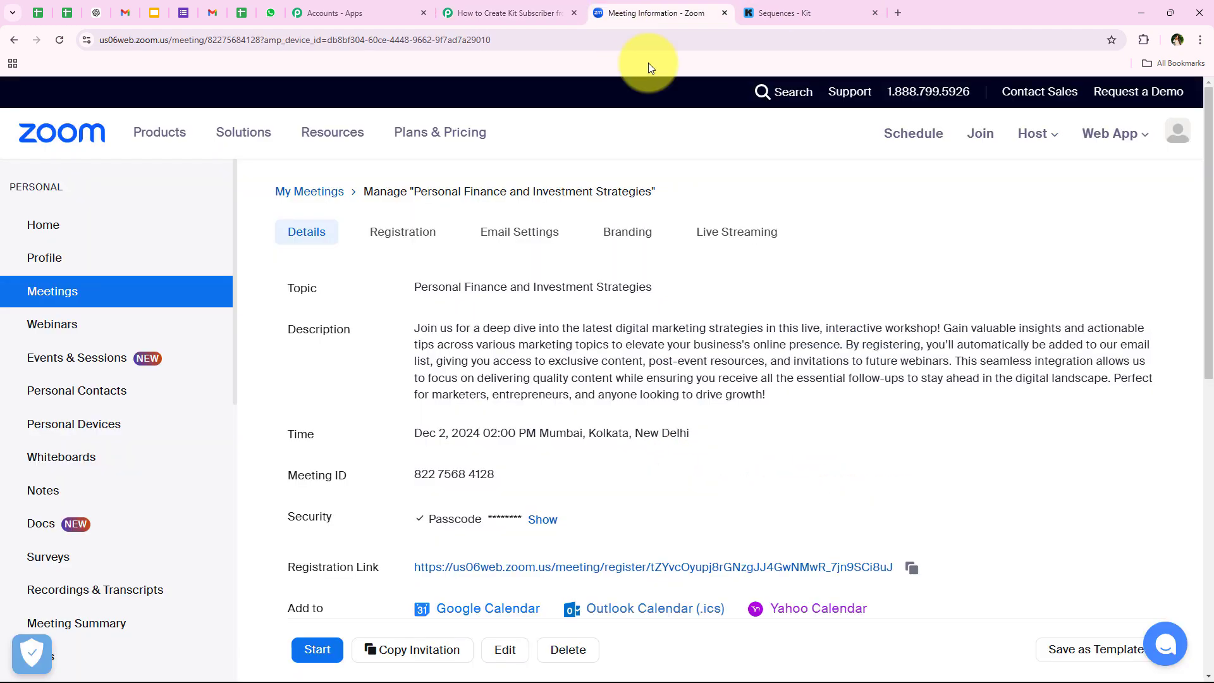
scroll(86, 388, down, 9)
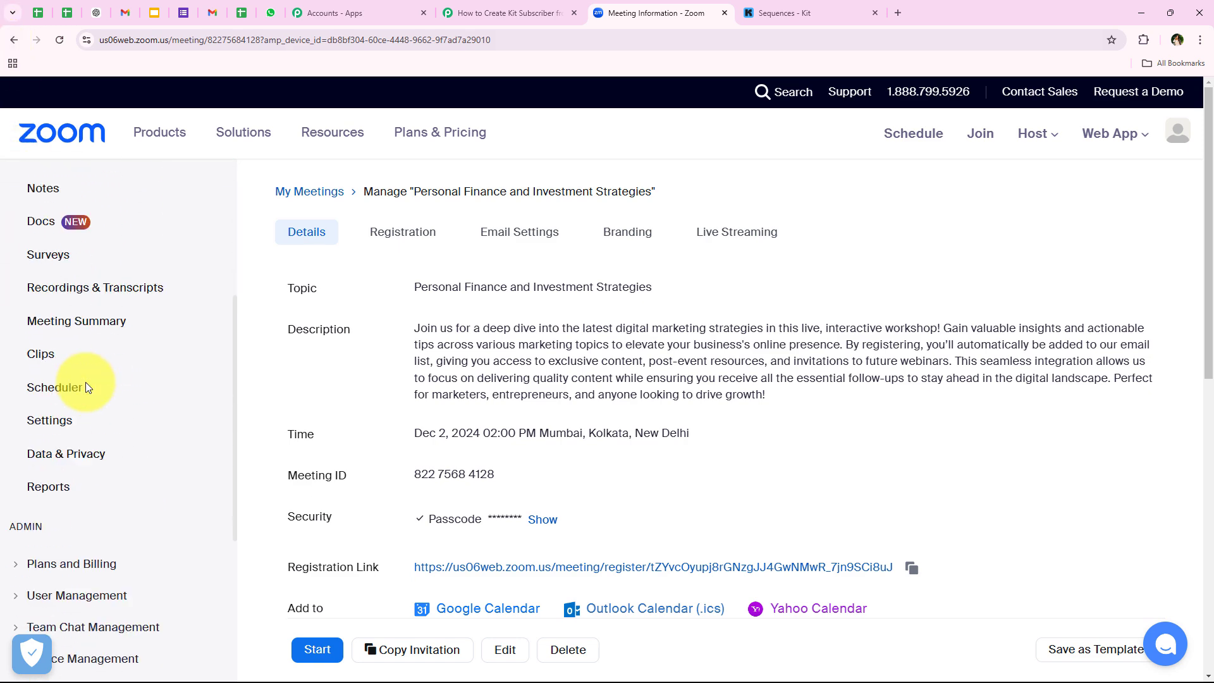
scroll(85, 382, down, 2)
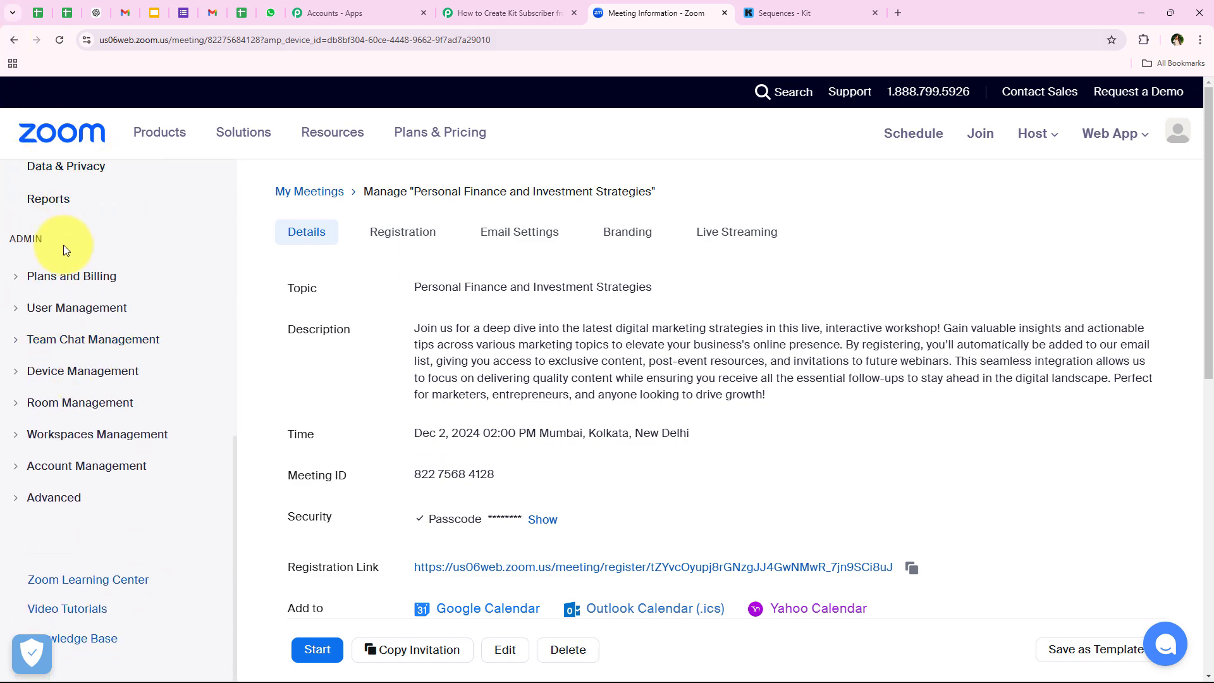
scroll(41, 495, down, 1)
click(56, 506)
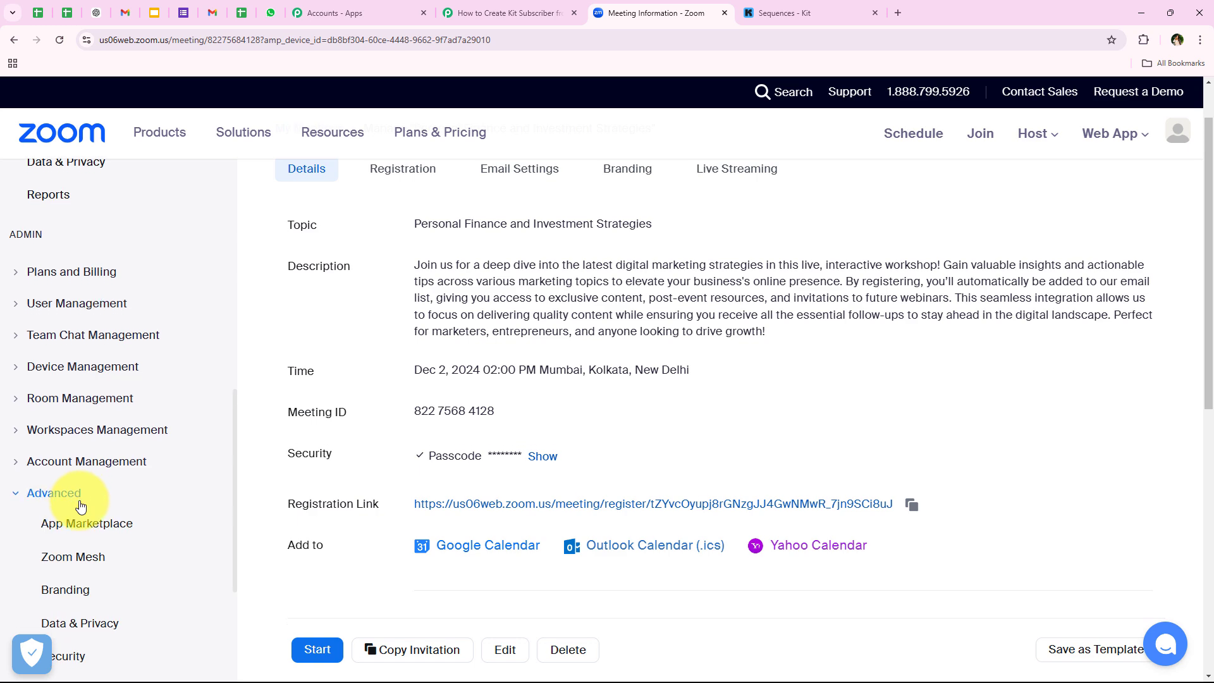
click(95, 466)
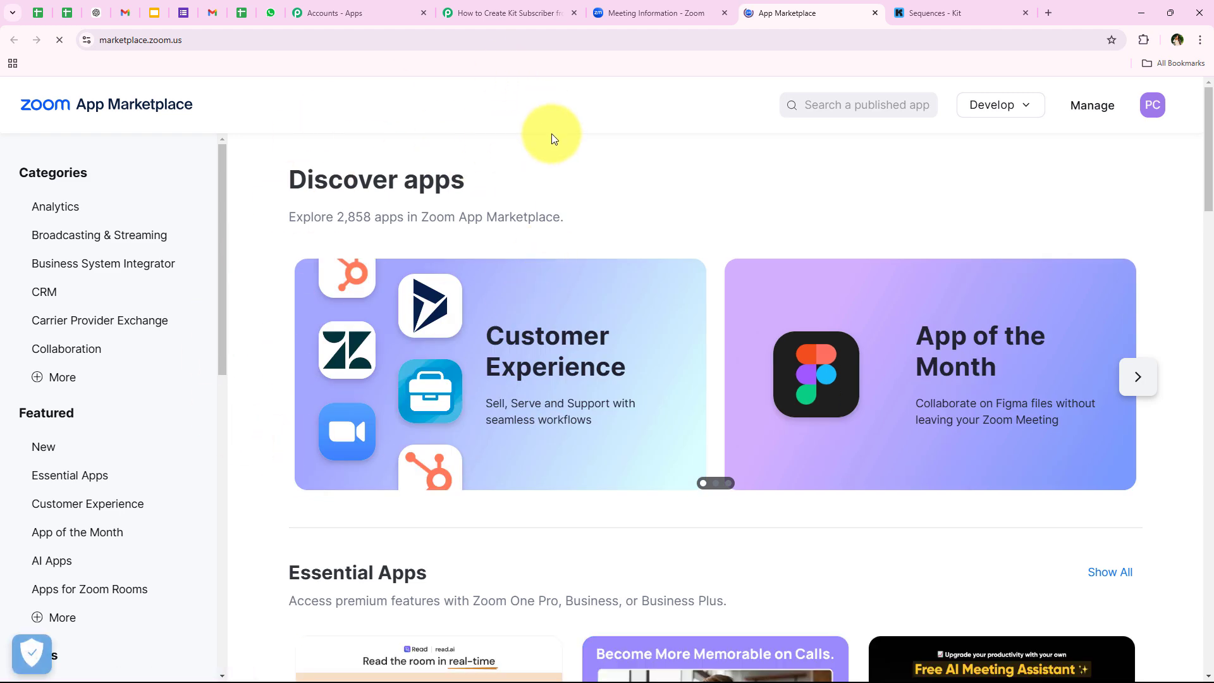
- Build a new General App in the Zoom App Marketplace and name it Kit
click(996, 101)
click(1003, 100)
click(1003, 101)
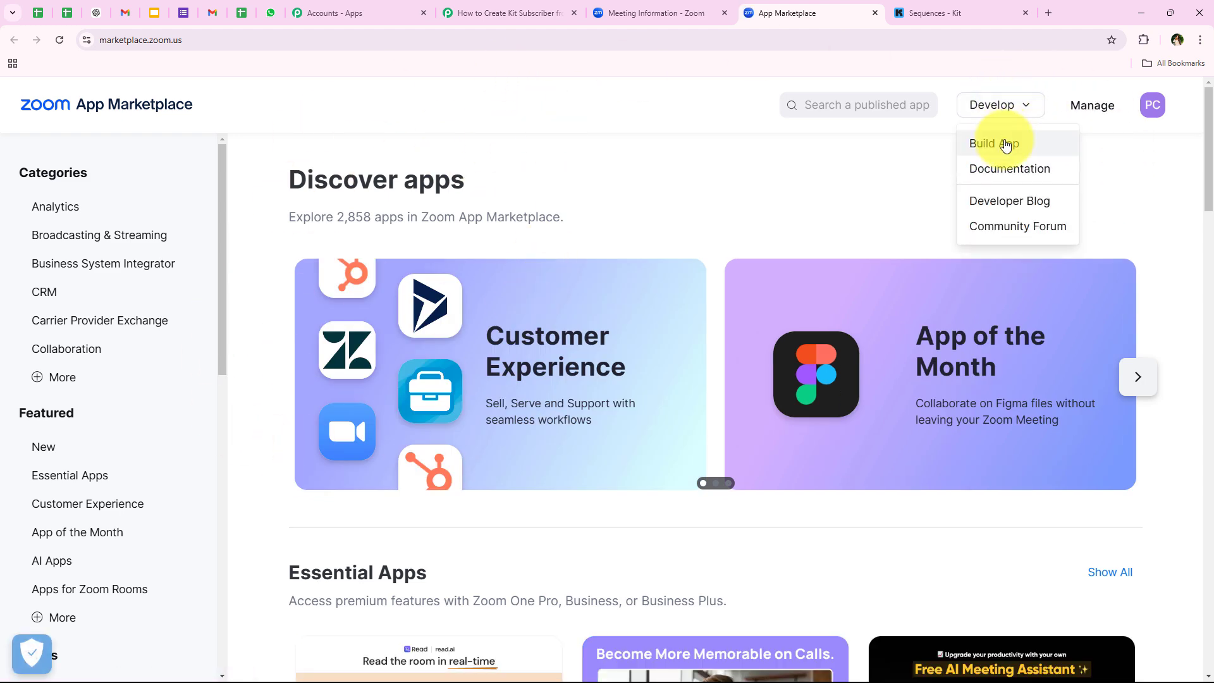
click(1006, 145)
click(466, 254)
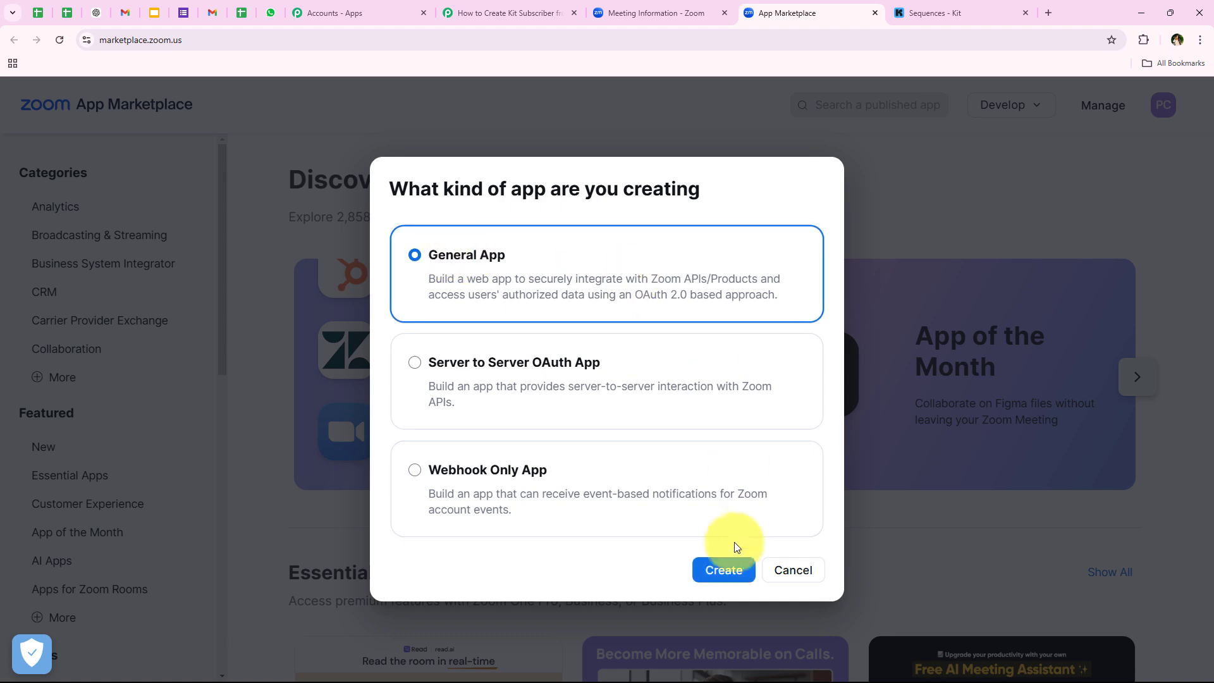
click(716, 567)
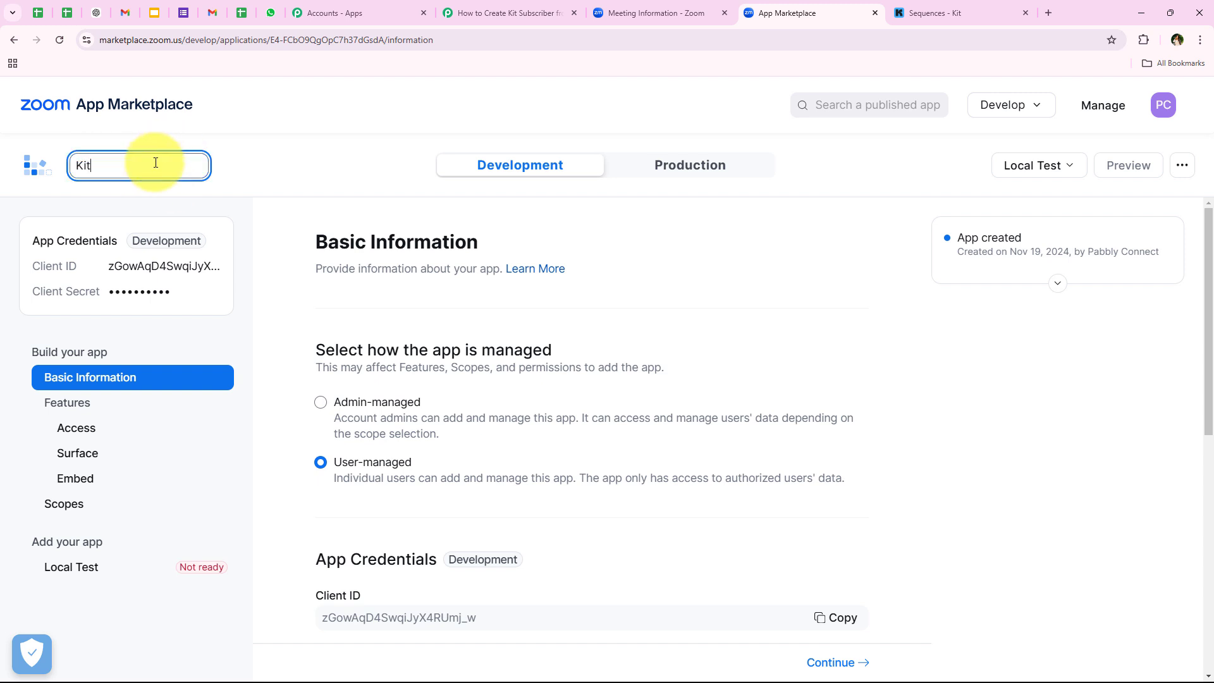
click(278, 153)
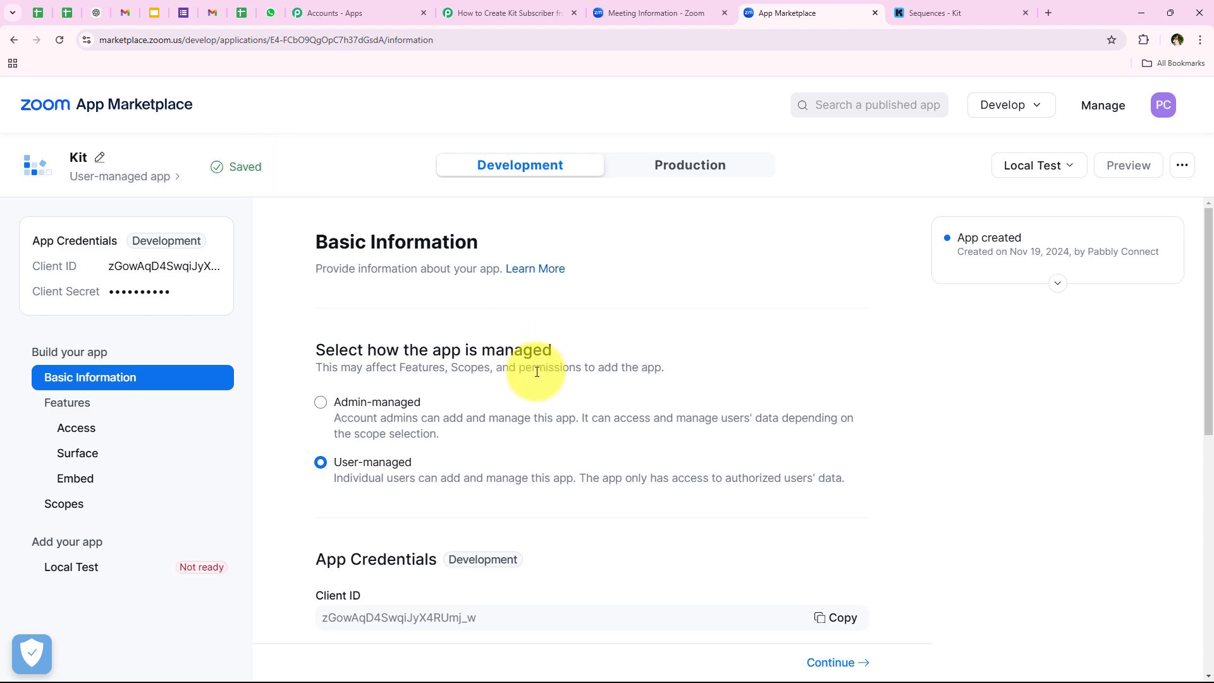
- Examine the Kit app's credentials and its OAuth information, including the redirect URL section
scroll(482, 434, down, 2)
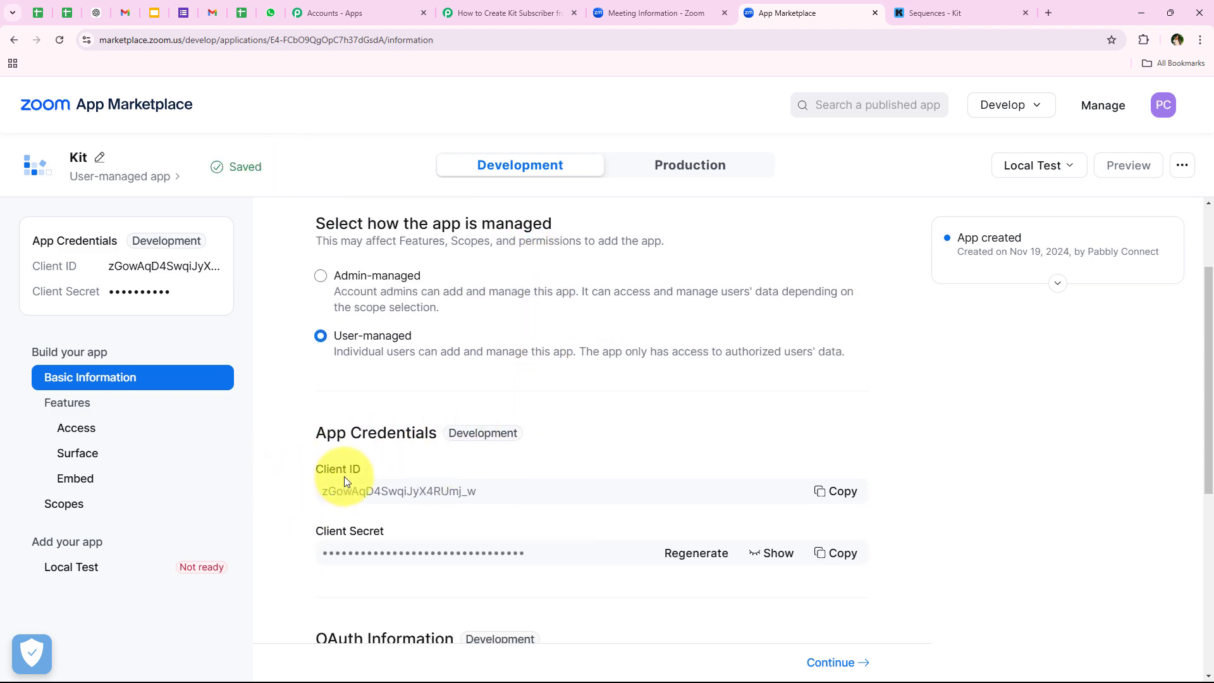
drag(313, 531, 499, 543)
click(1032, 346)
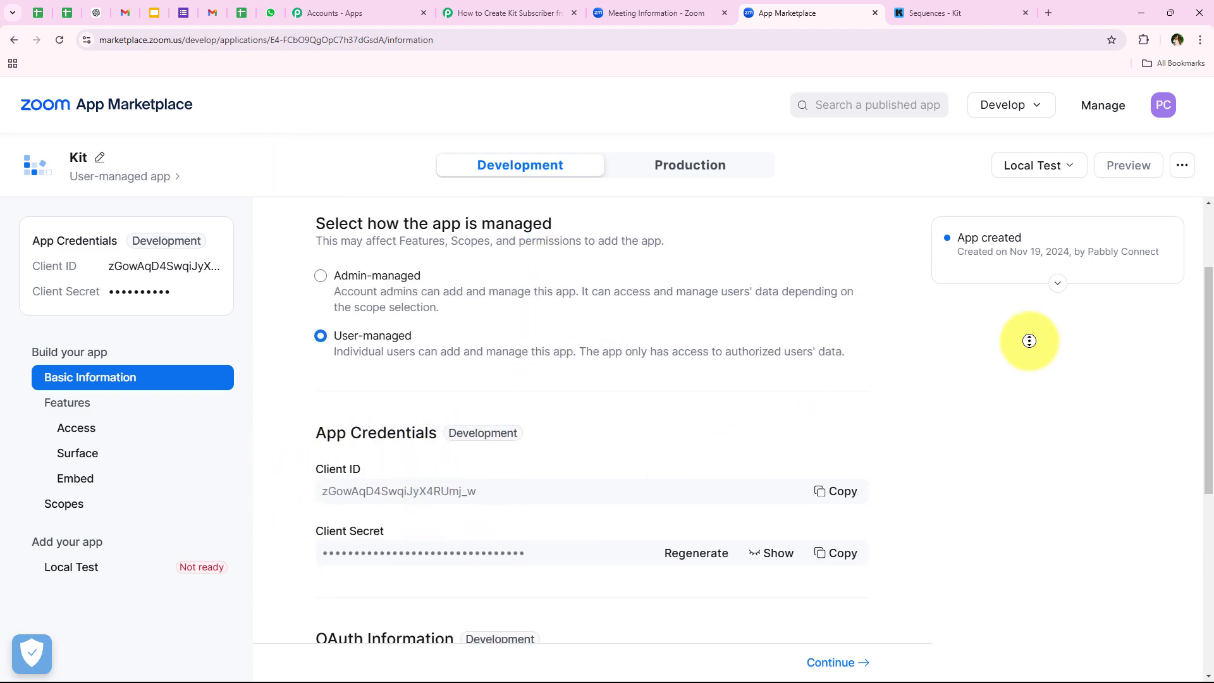
scroll(1030, 379, down, 5)
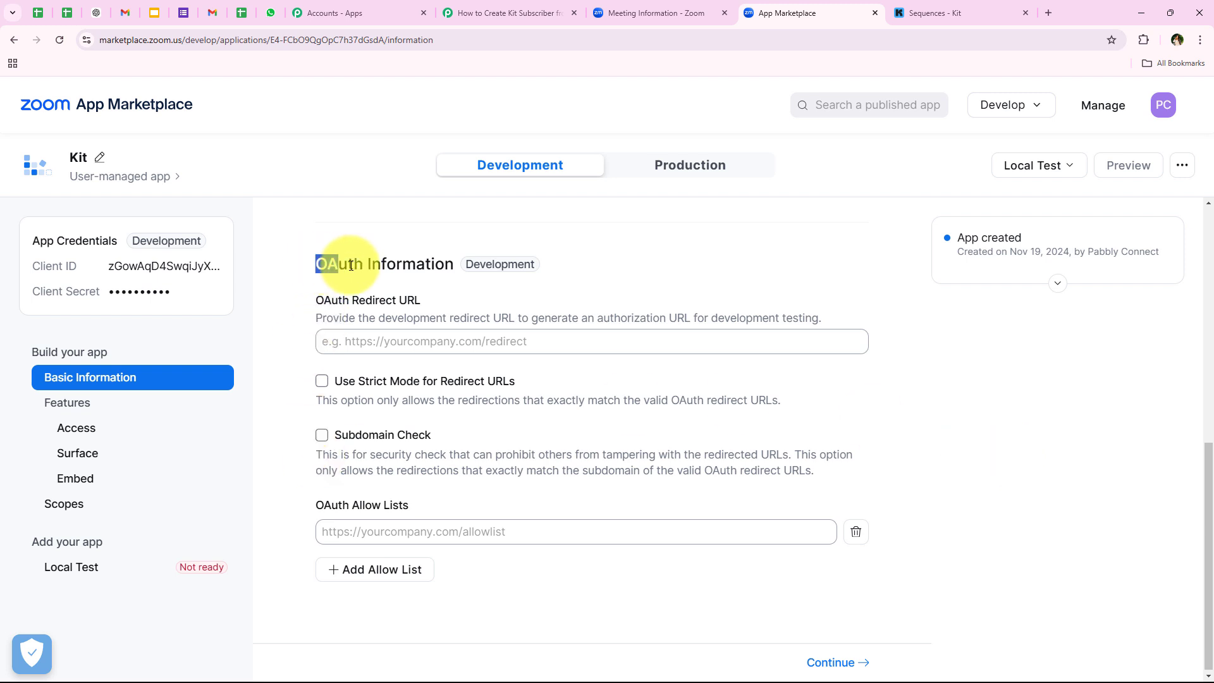
drag(351, 266, 452, 264)
click(342, 310)
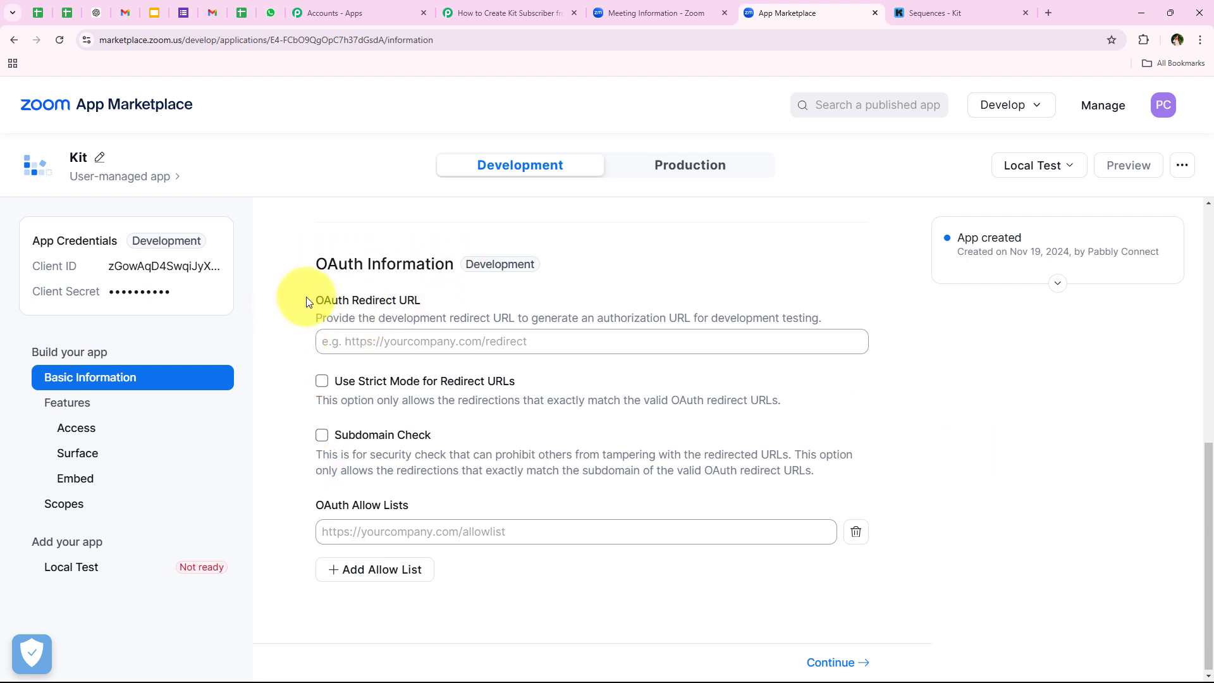
drag(306, 301, 421, 301)
click(280, 322)
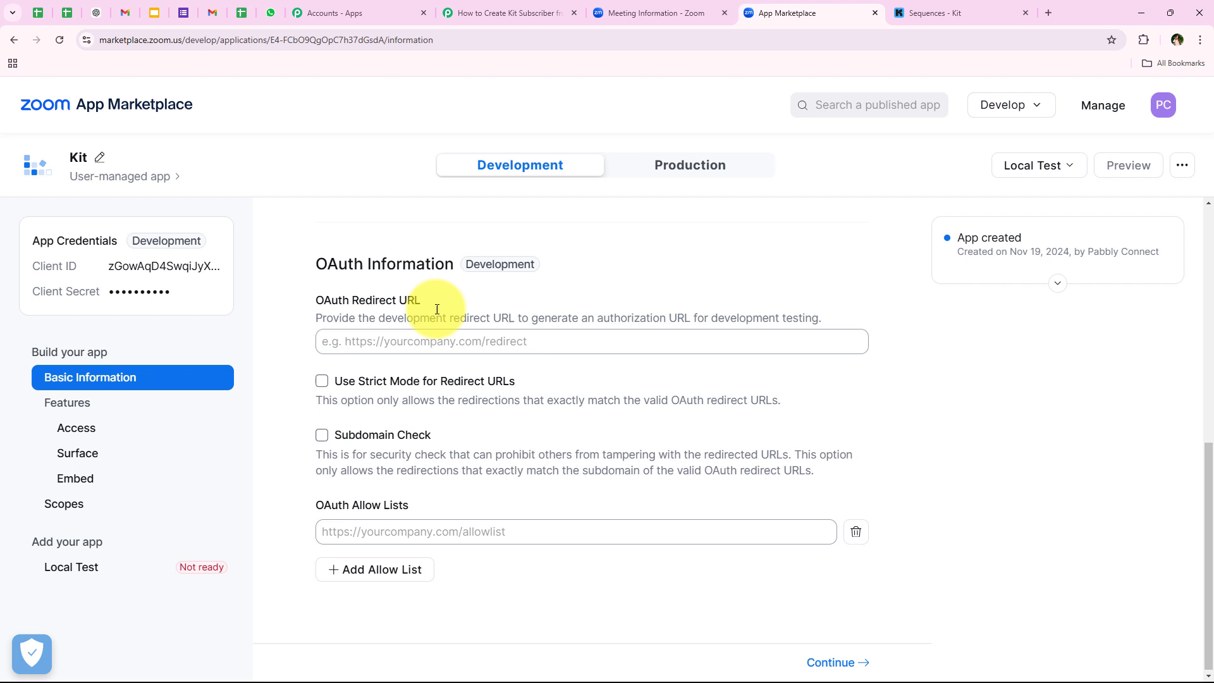
click(387, 339)
click(398, 371)
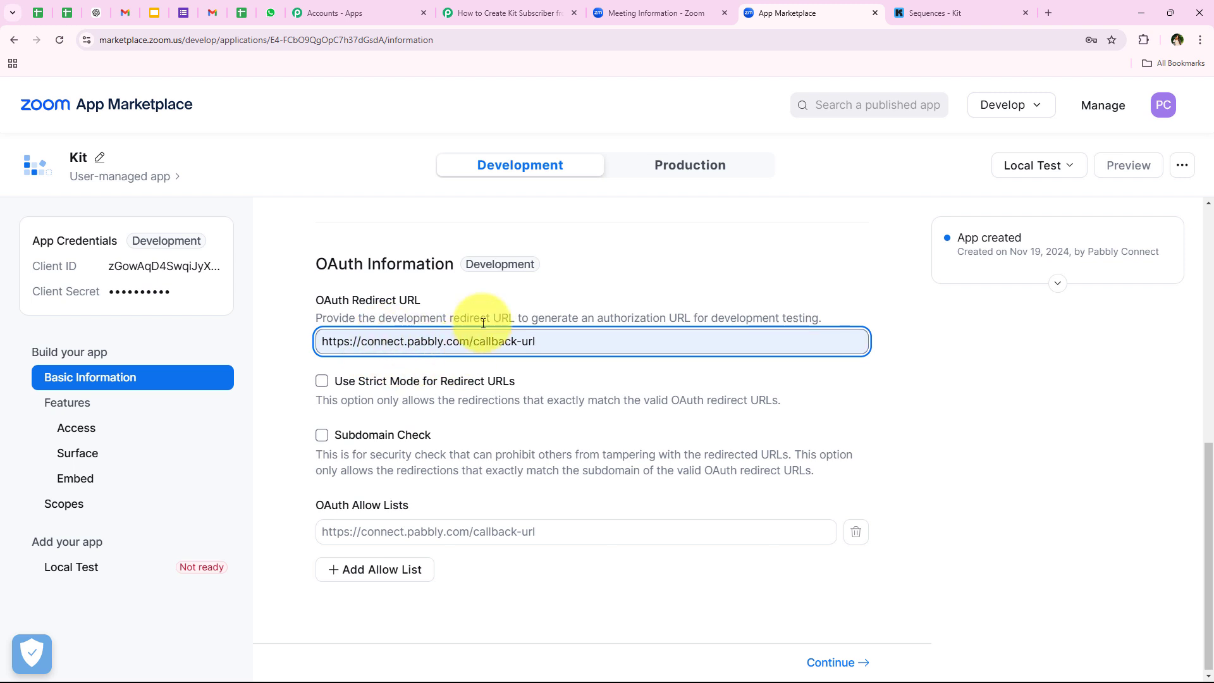
click(308, 371)
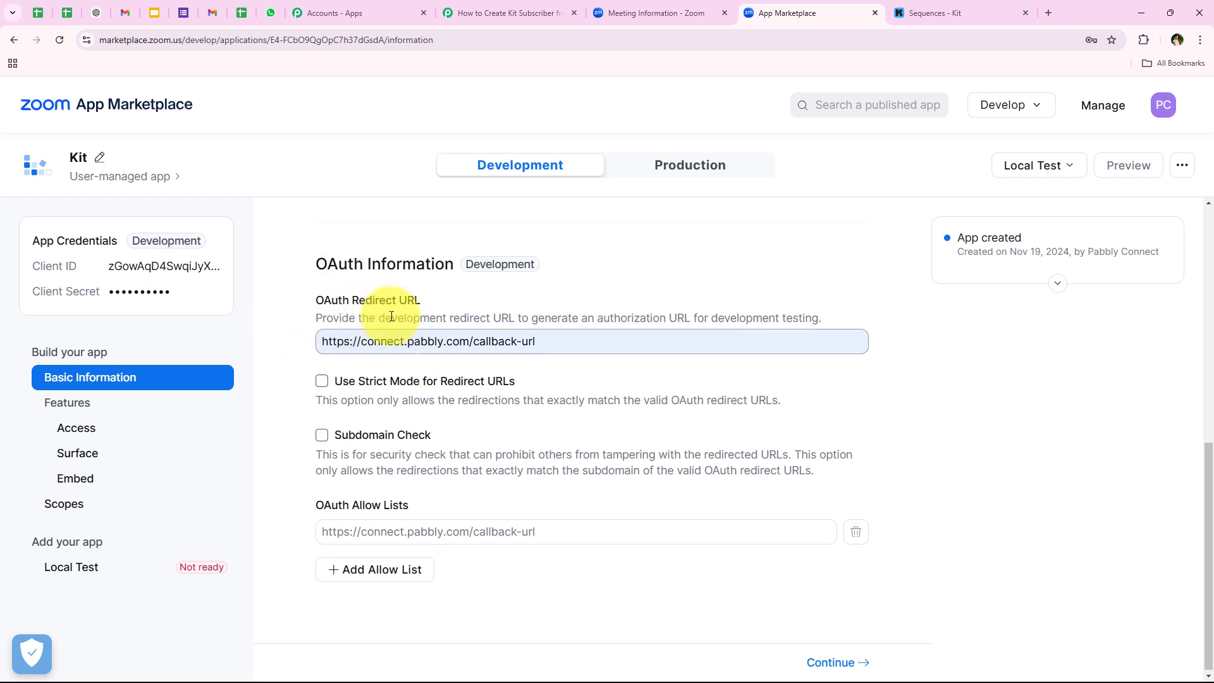
click(365, 343)
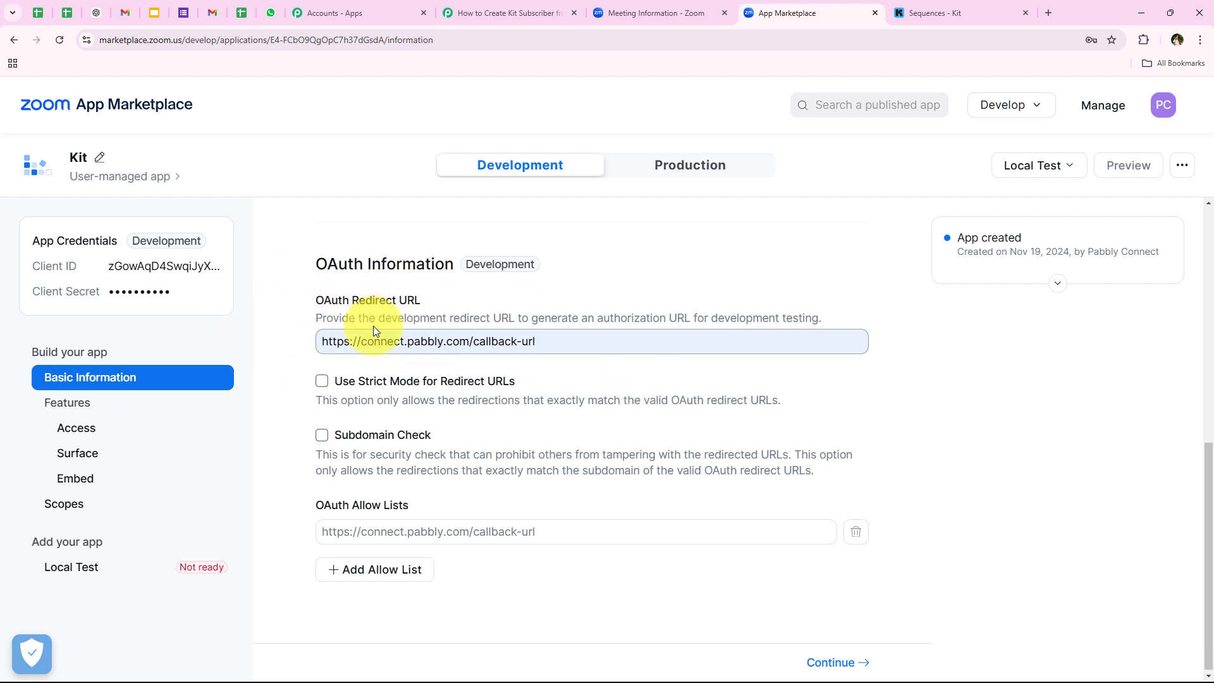
click(537, 341)
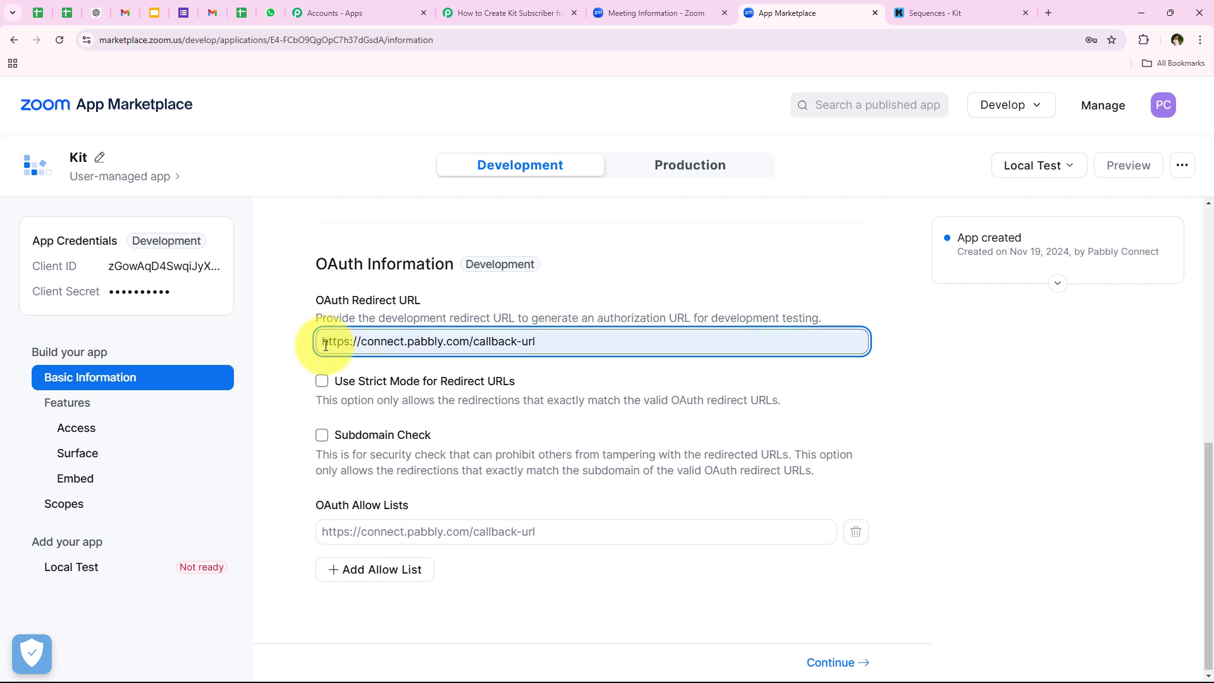
click(380, 307)
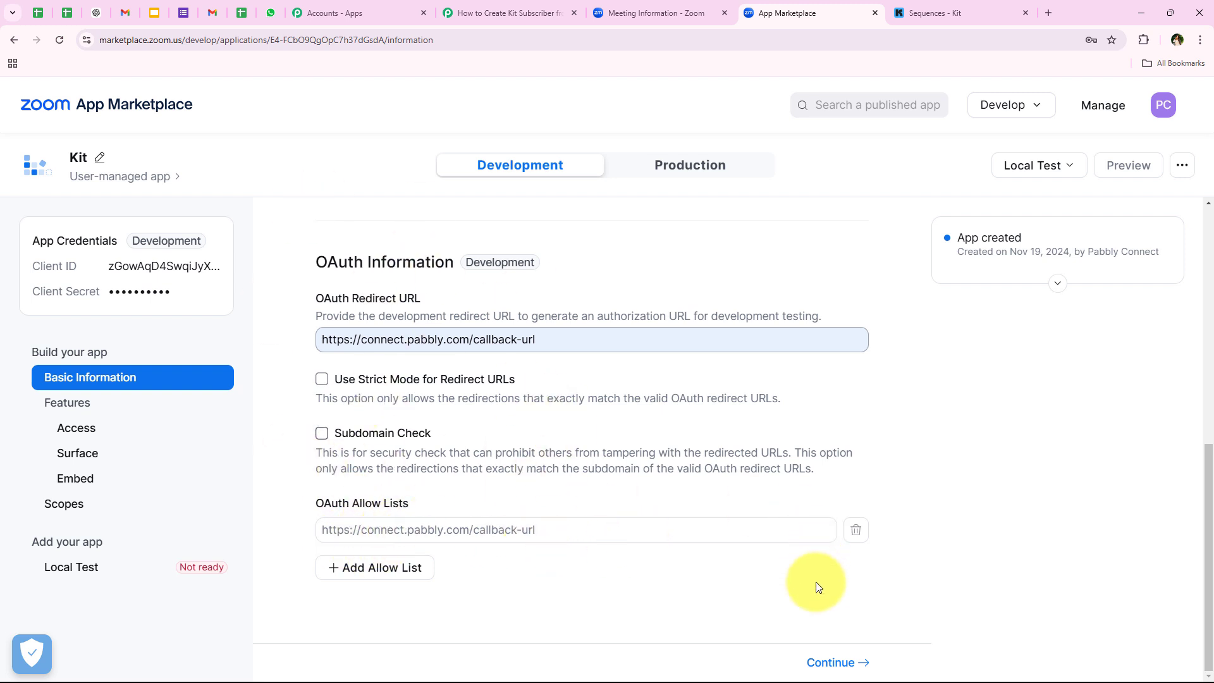
- Continue to the Kit app's Access page and copy its secret token
click(814, 663)
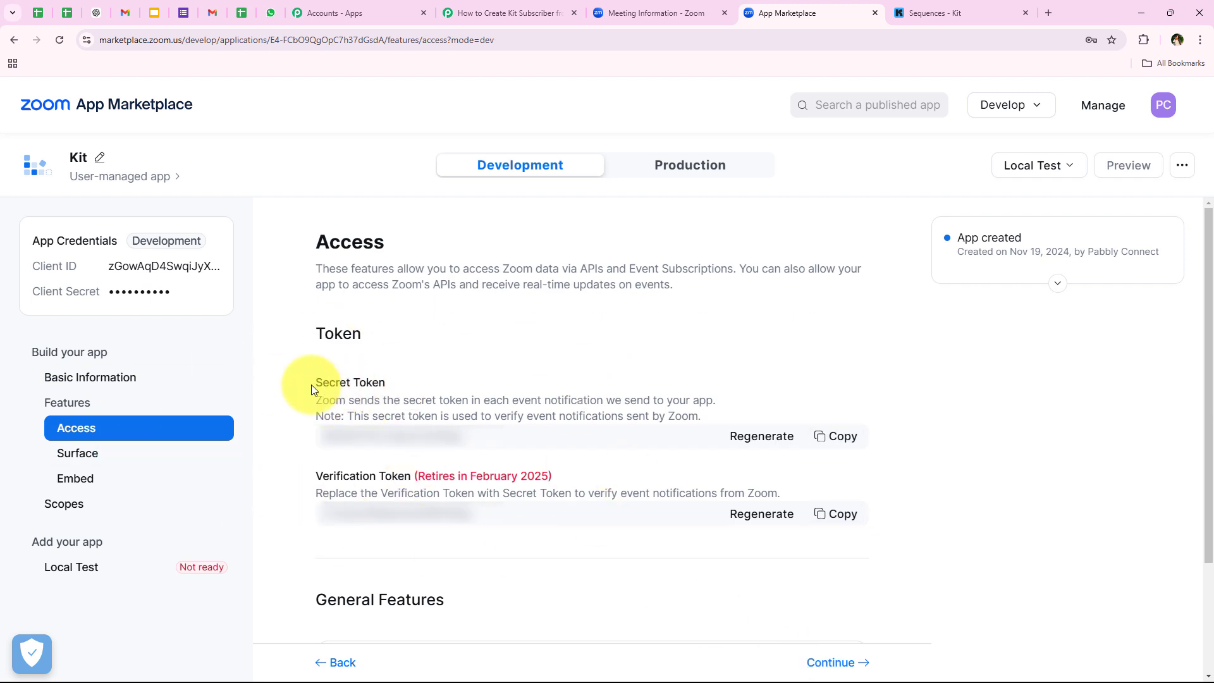
drag(311, 387, 496, 387)
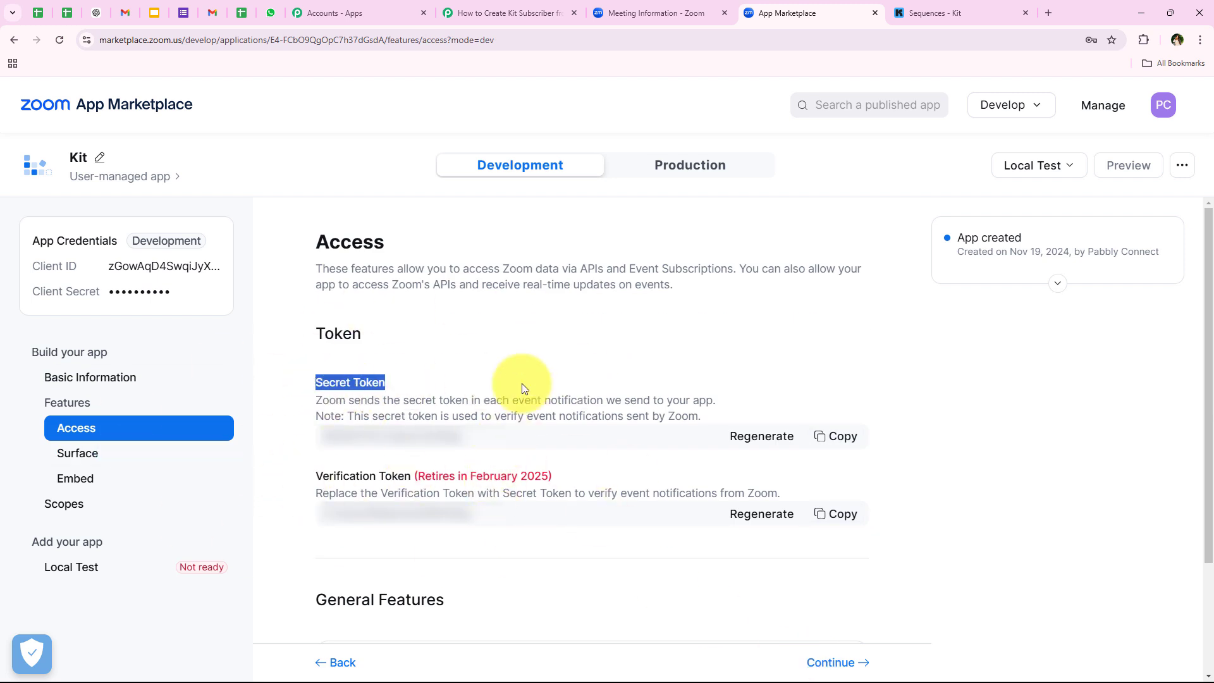
click(499, 387)
click(841, 436)
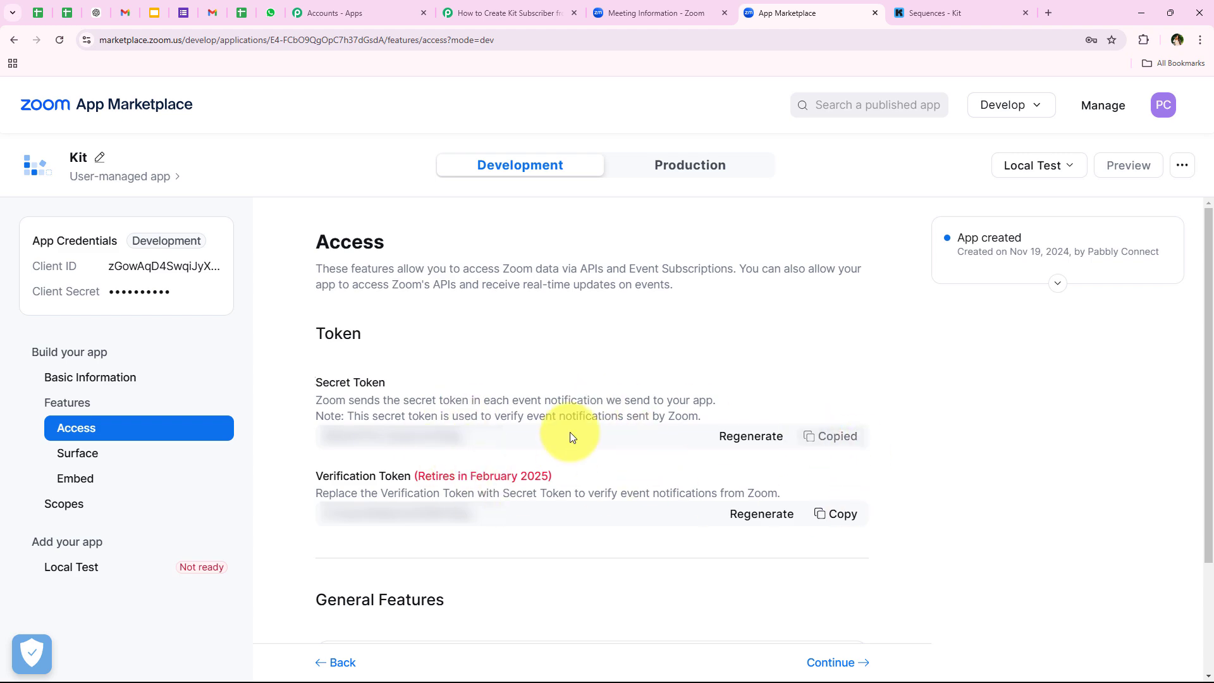
- Switch back to Pabbly Connect, paste the secret token into the new Zoom trigger connection, and save it
click(506, 13)
right_click(693, 393)
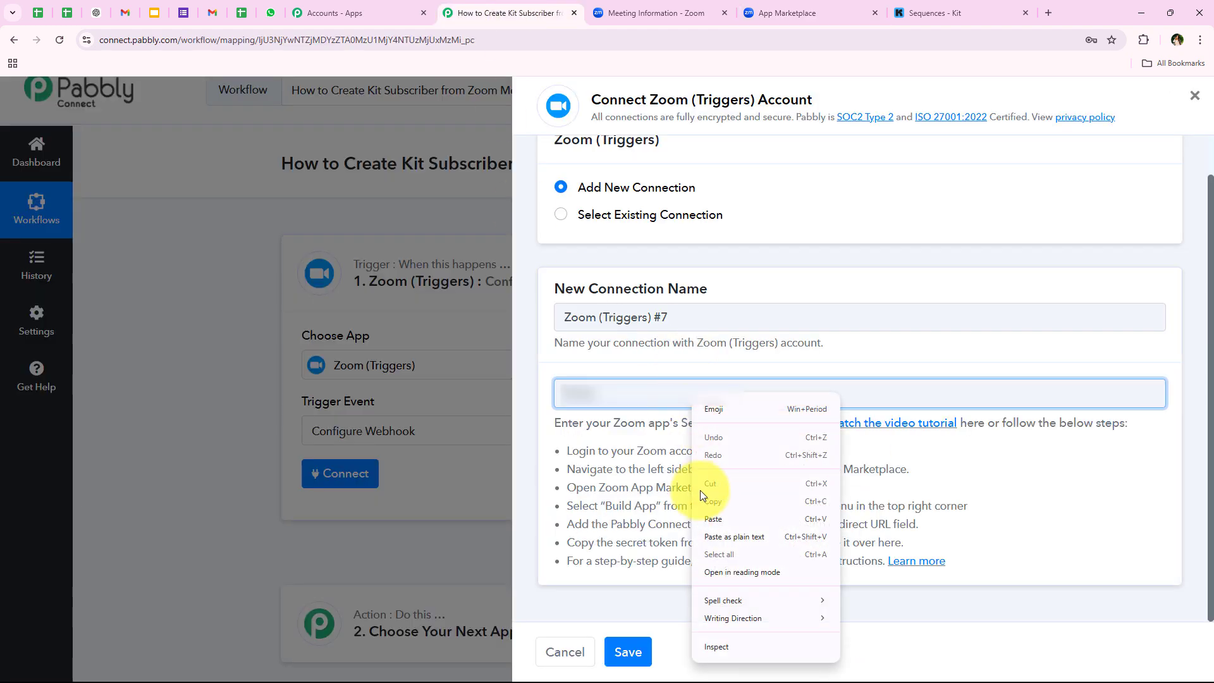
click(730, 507)
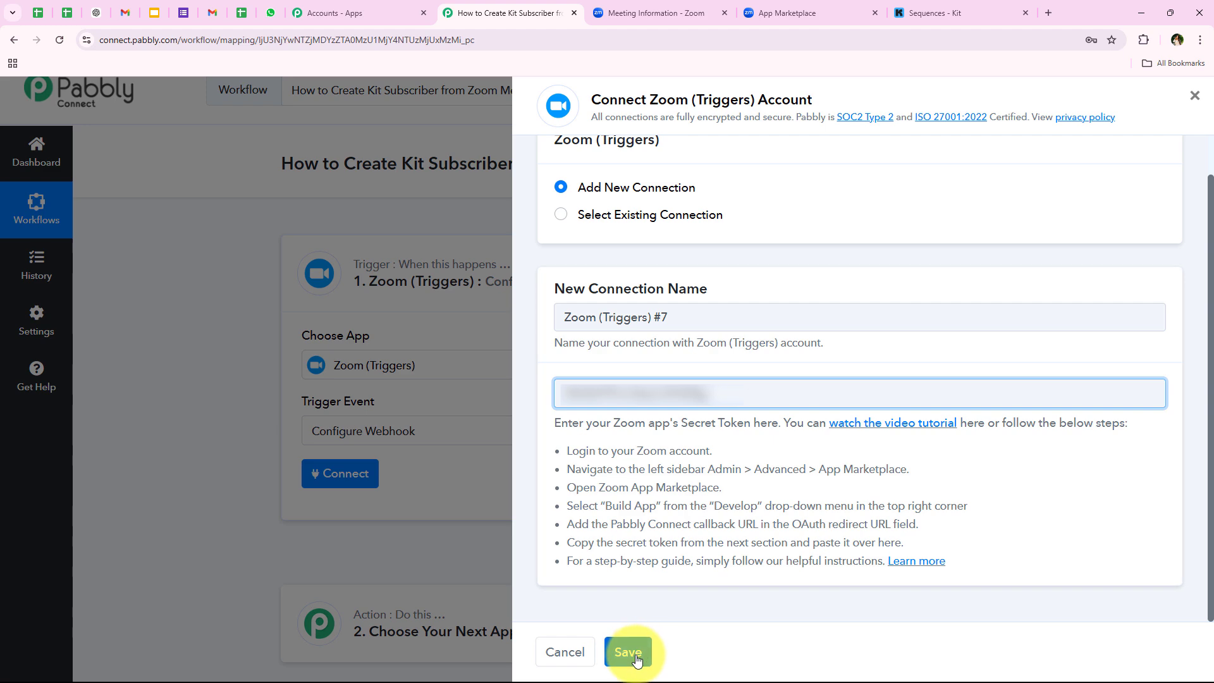
click(636, 658)
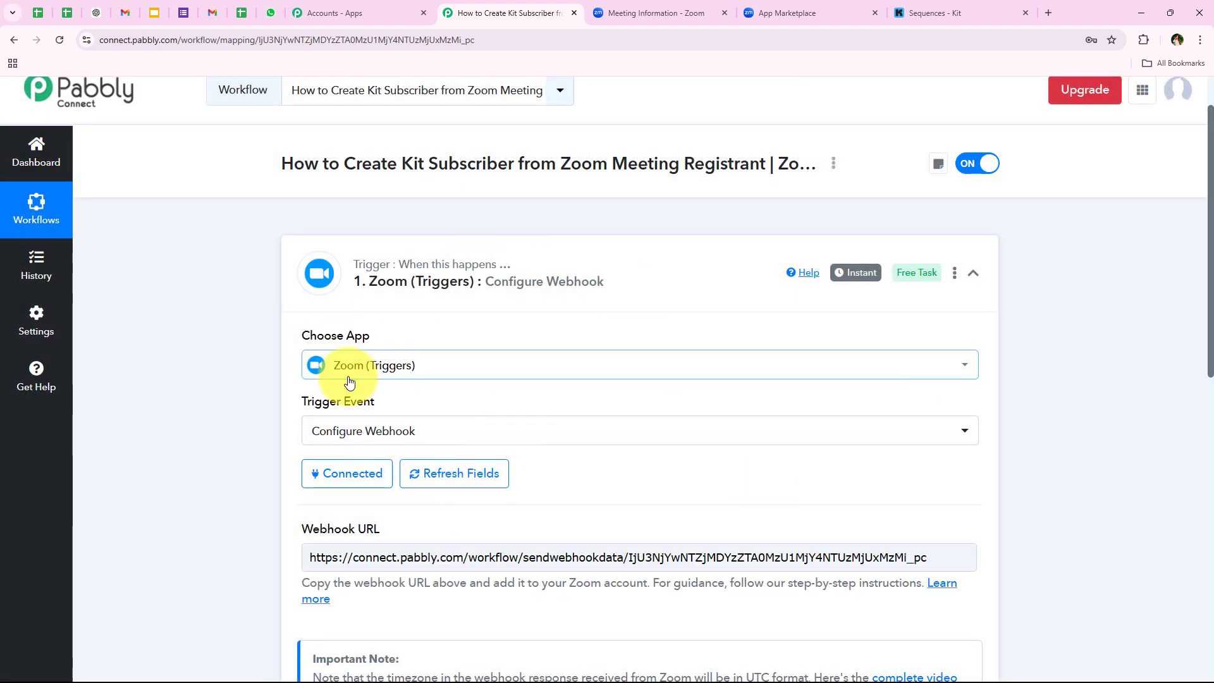
scroll(304, 415, down, 3)
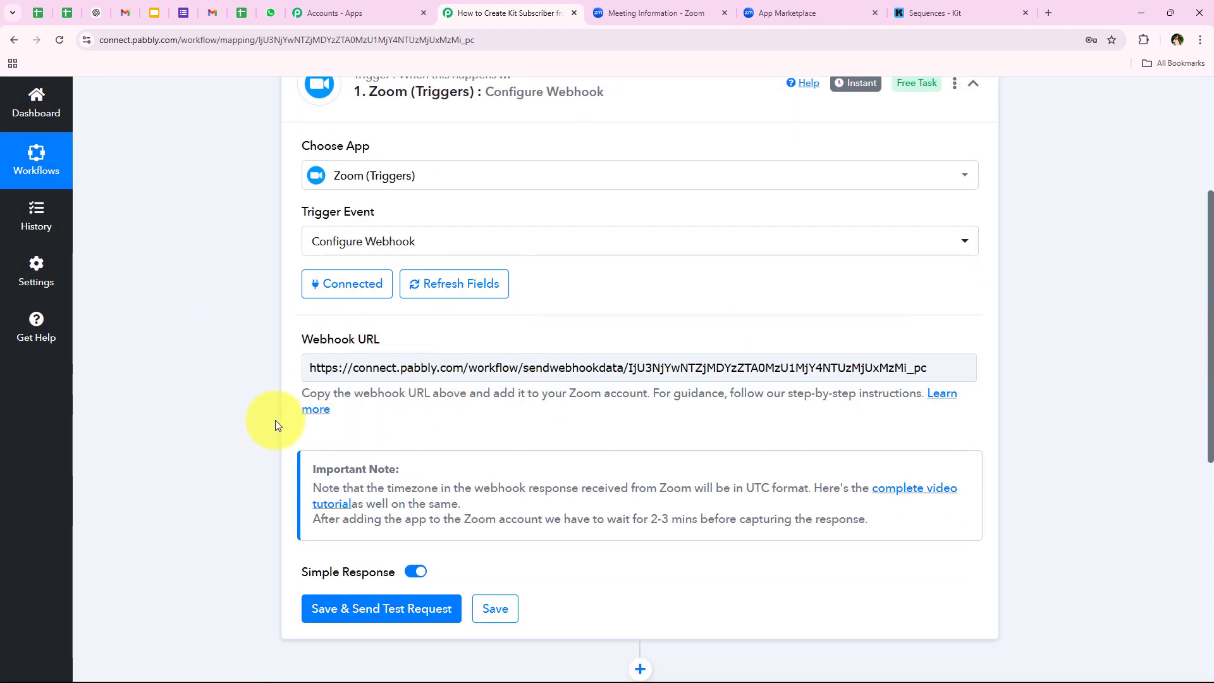
- Copy the webhook URL from the Zoom trigger step of the workflow
scroll(320, 380, up, 3)
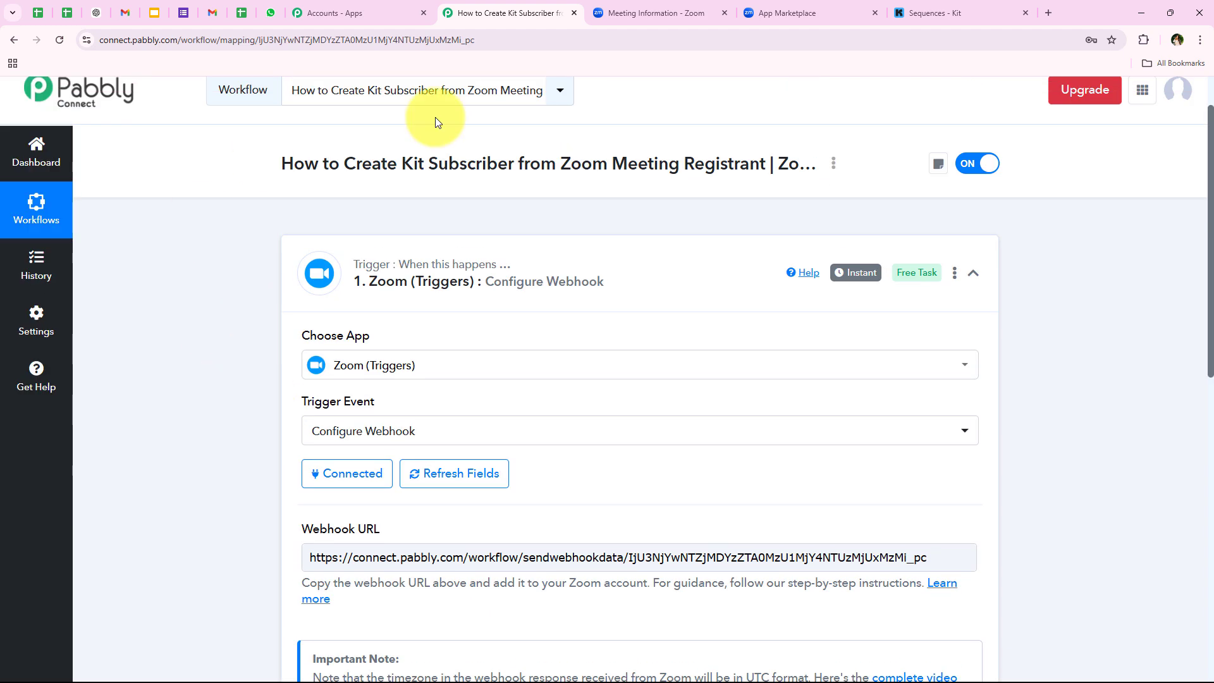
scroll(298, 467, down, 2)
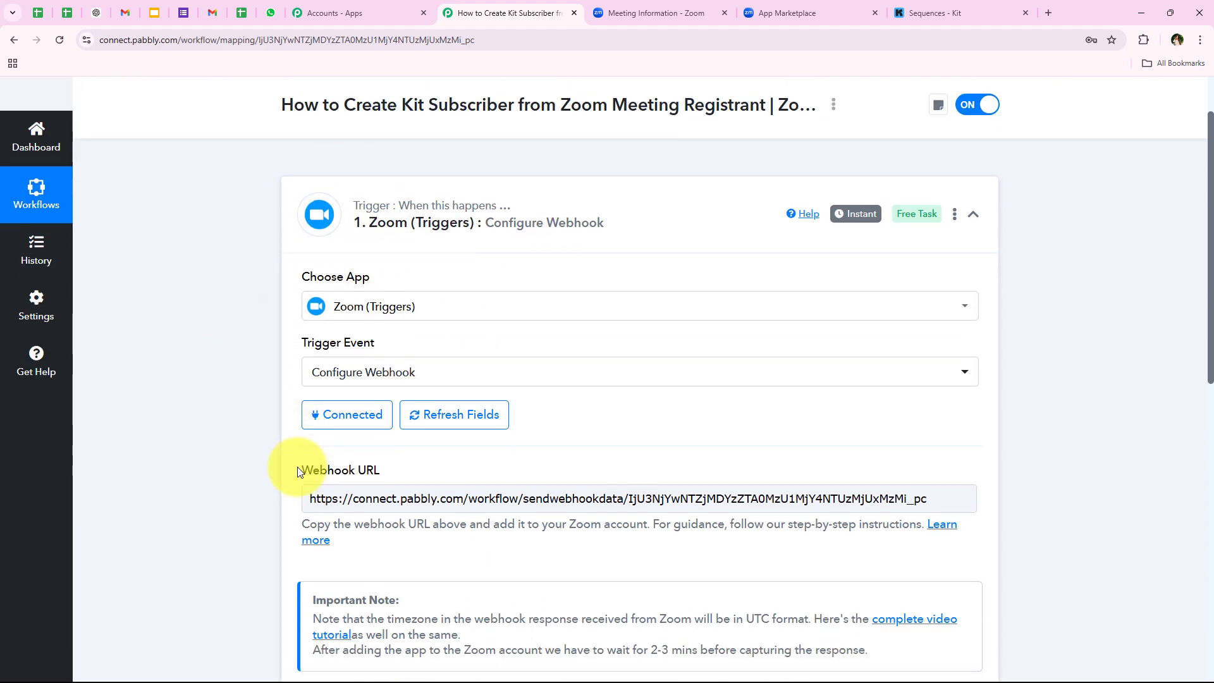
click(917, 428)
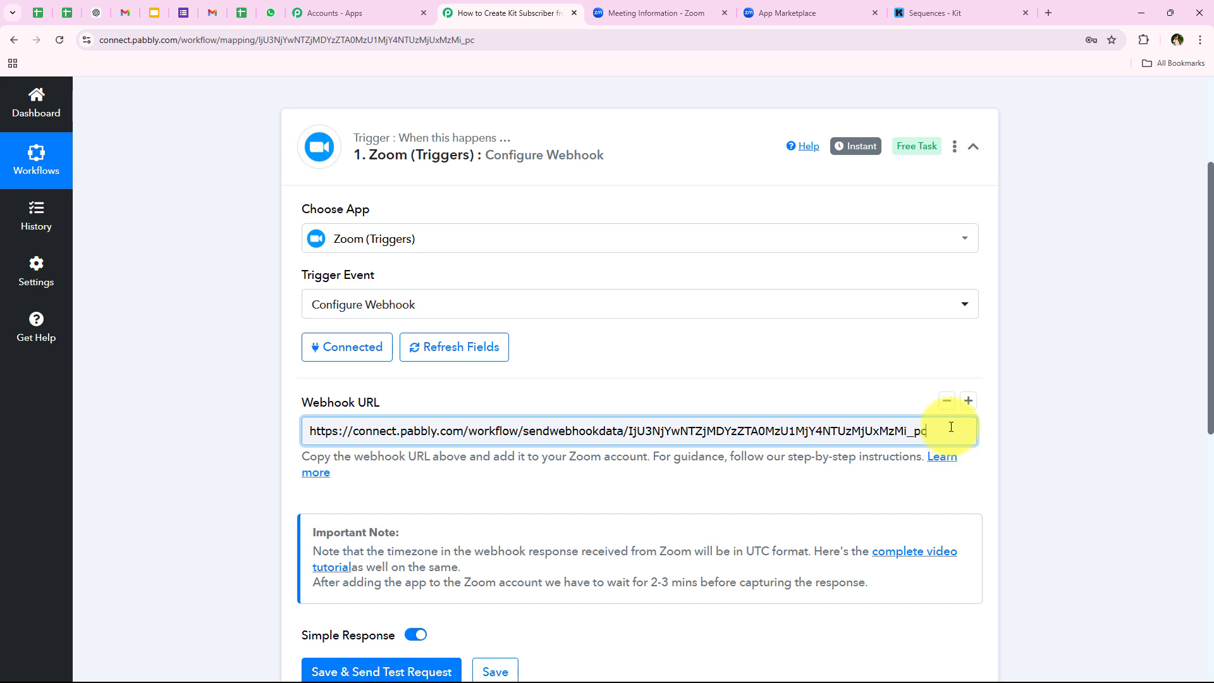
drag(951, 427, 267, 395)
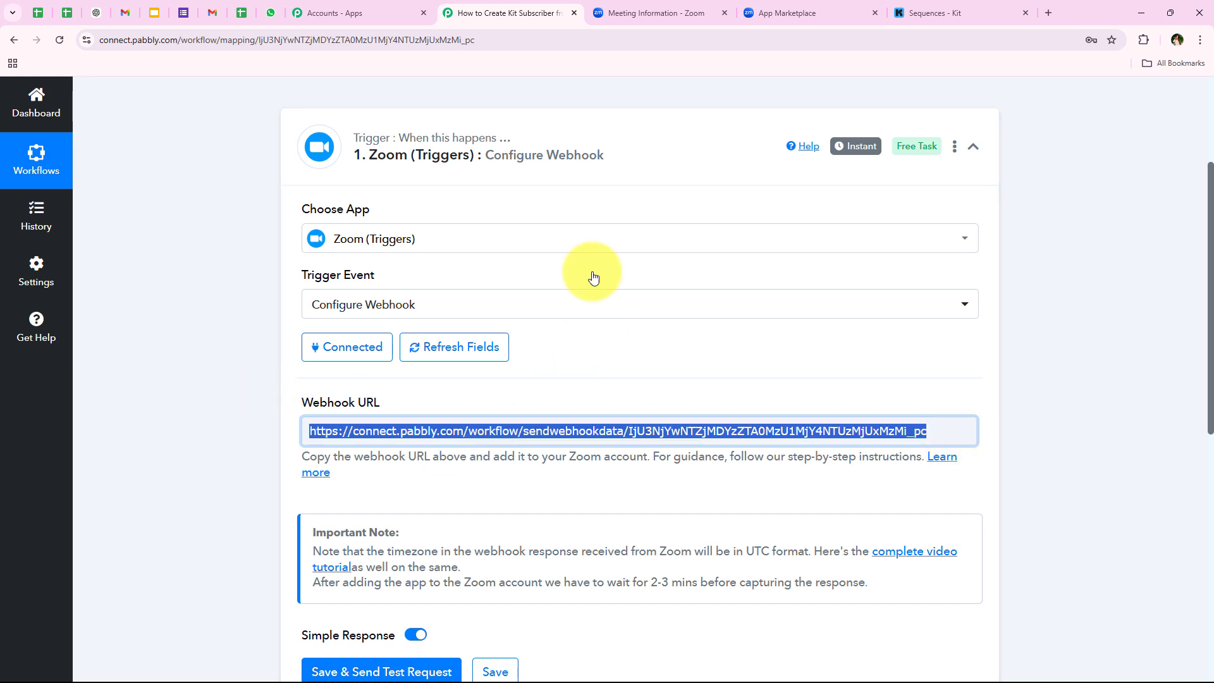
- Switch to the Zoom App Marketplace, enable Event Subscription for the Kit app, and add a new event subscription using the Webhook method
click(740, 6)
scroll(965, 328, down, 3)
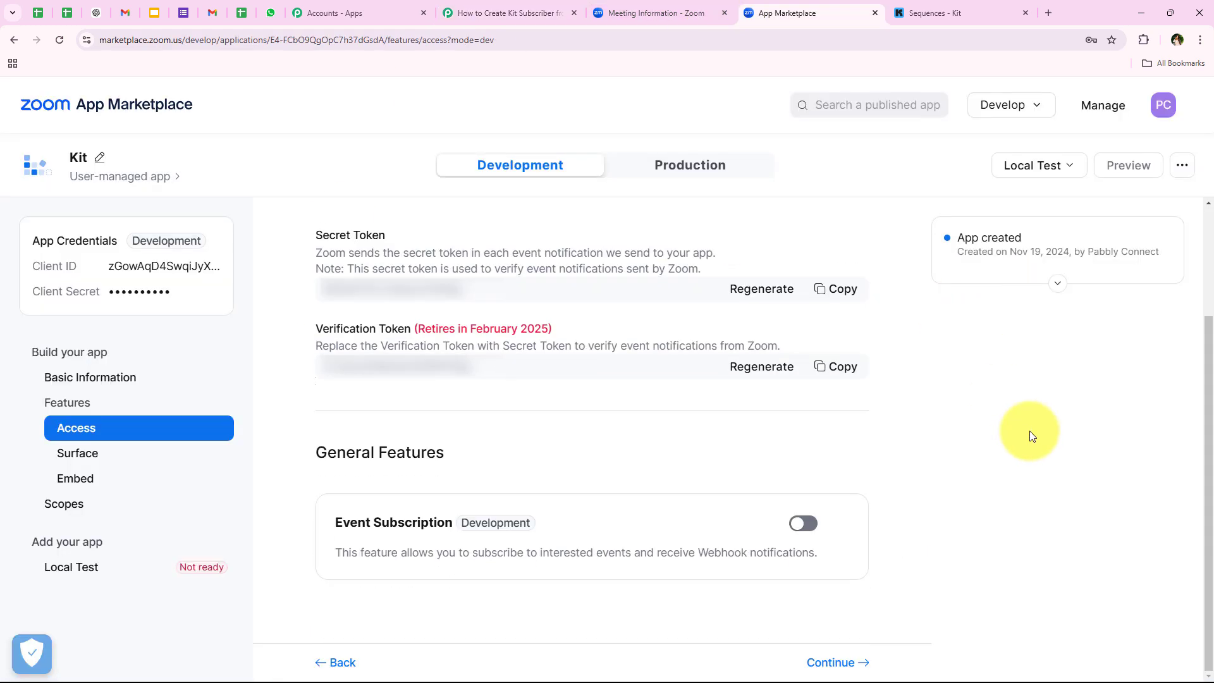
drag(334, 523, 447, 526)
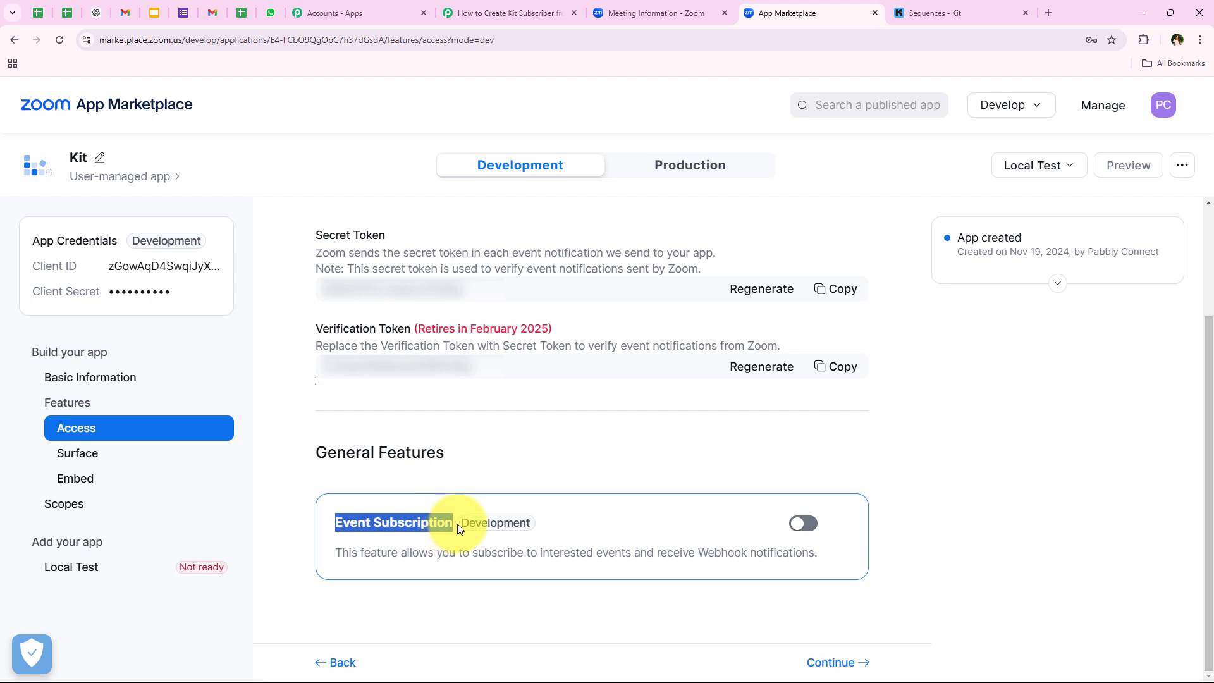
click(714, 489)
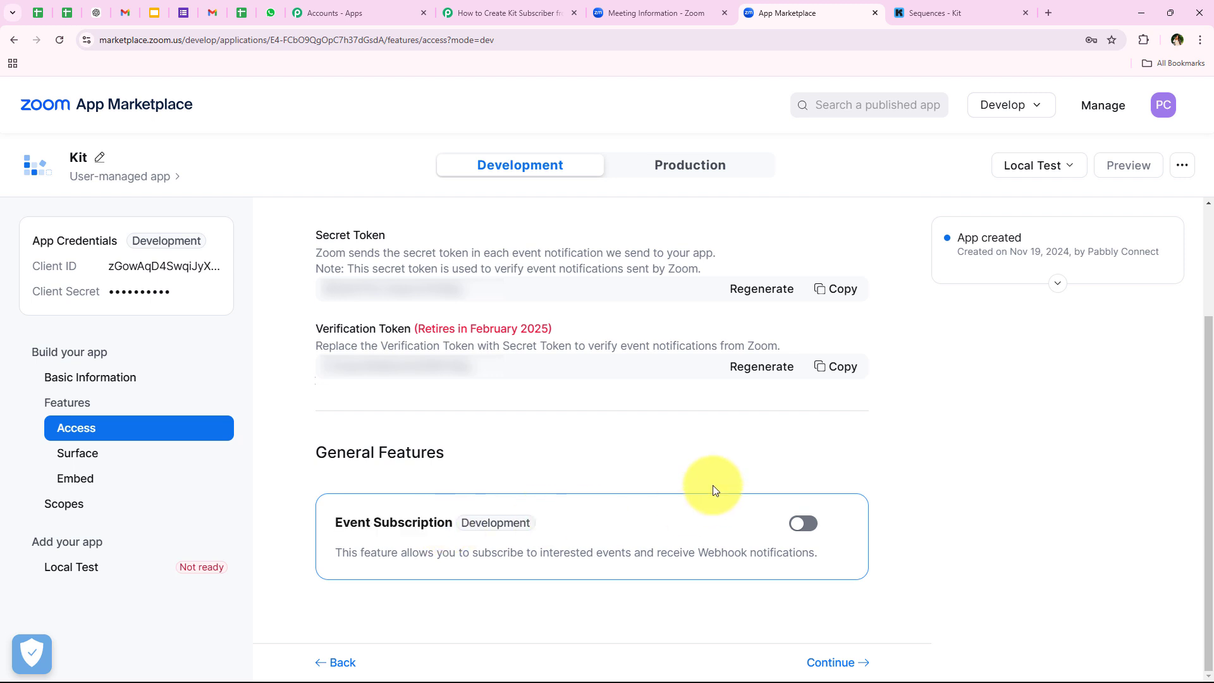
click(803, 524)
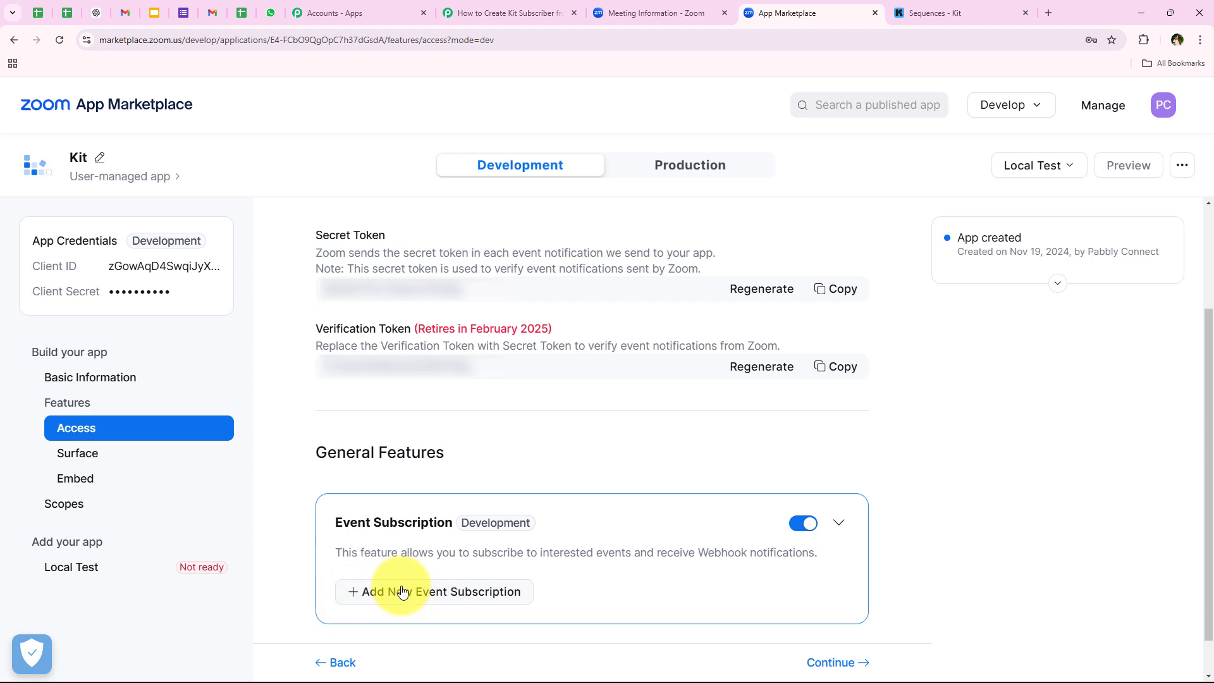
click(490, 591)
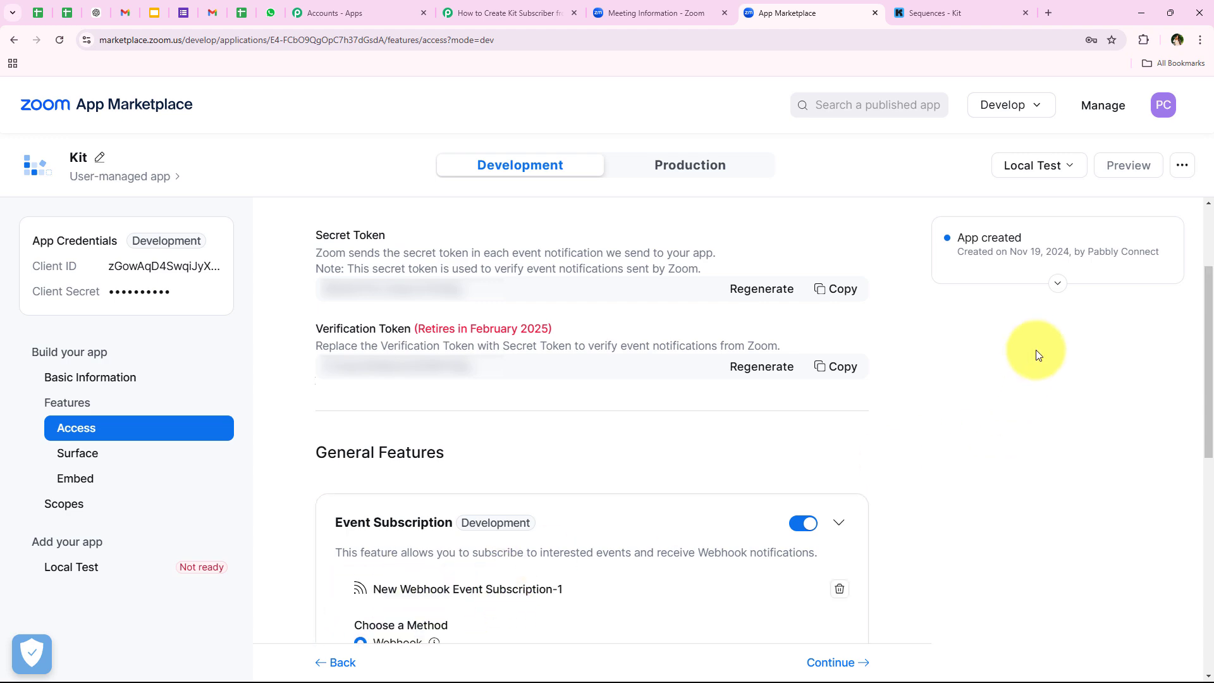
scroll(1016, 445, down, 8)
scroll(992, 446, up, 4)
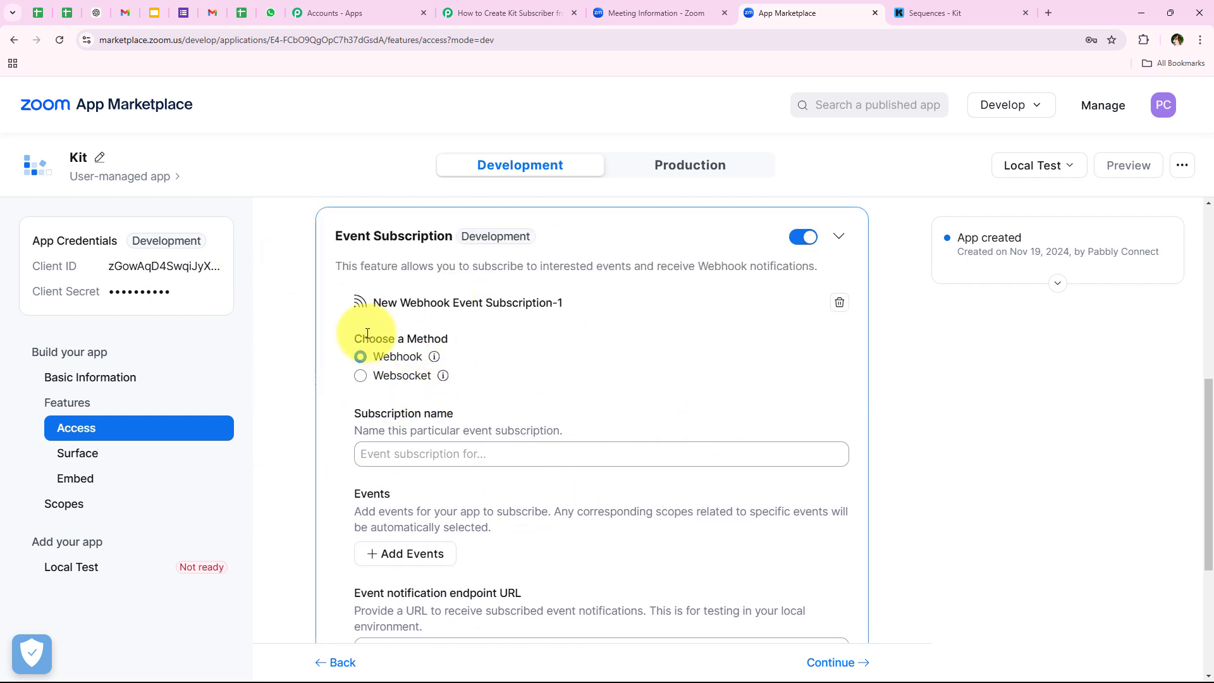
drag(354, 335, 449, 332)
click(420, 349)
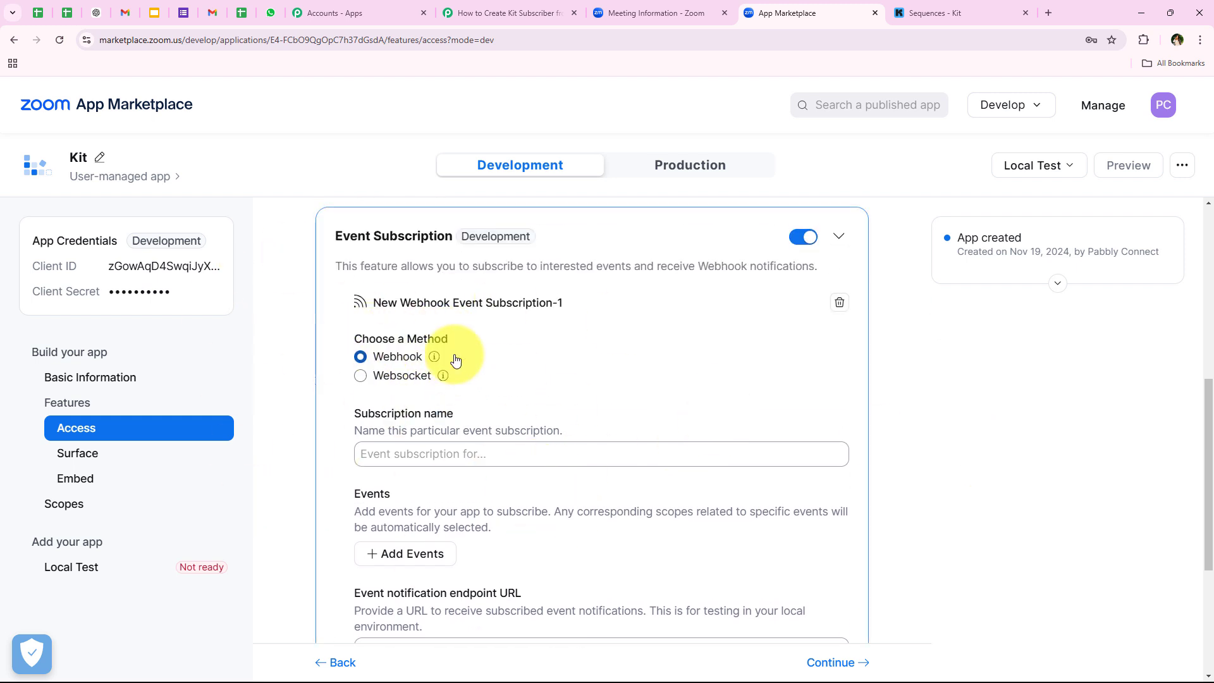
- Name the new event subscription "Pabbly test"
scroll(534, 344, down, 2)
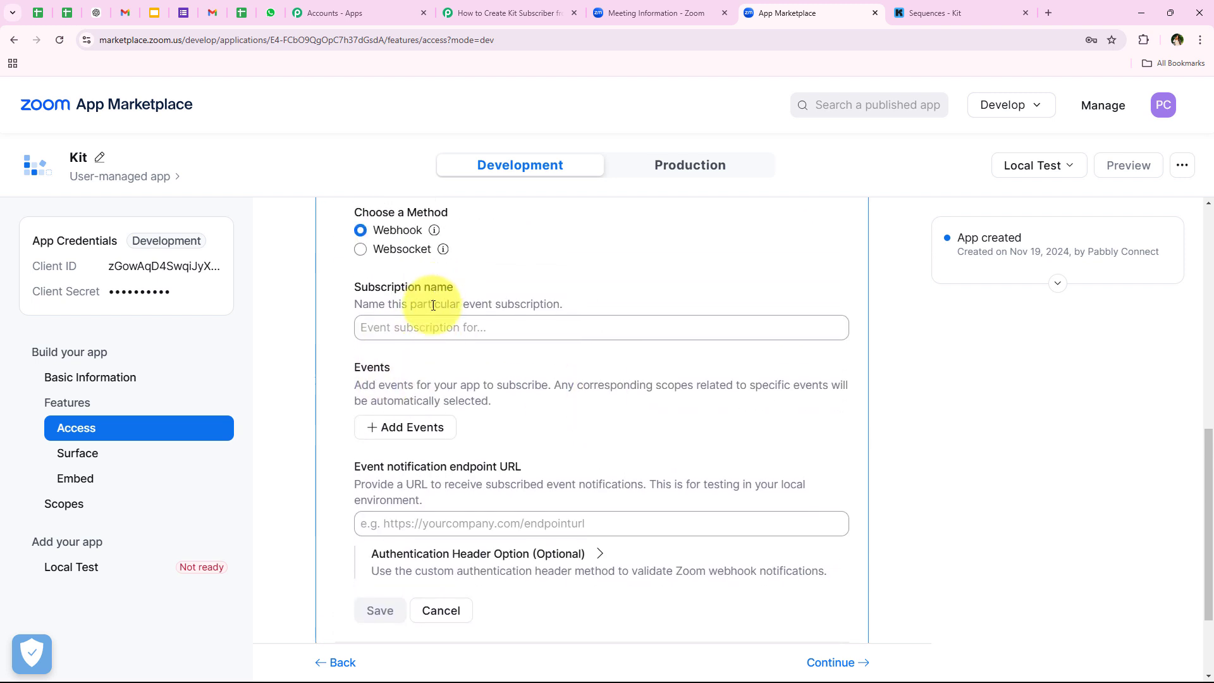
click(433, 328)
click(443, 358)
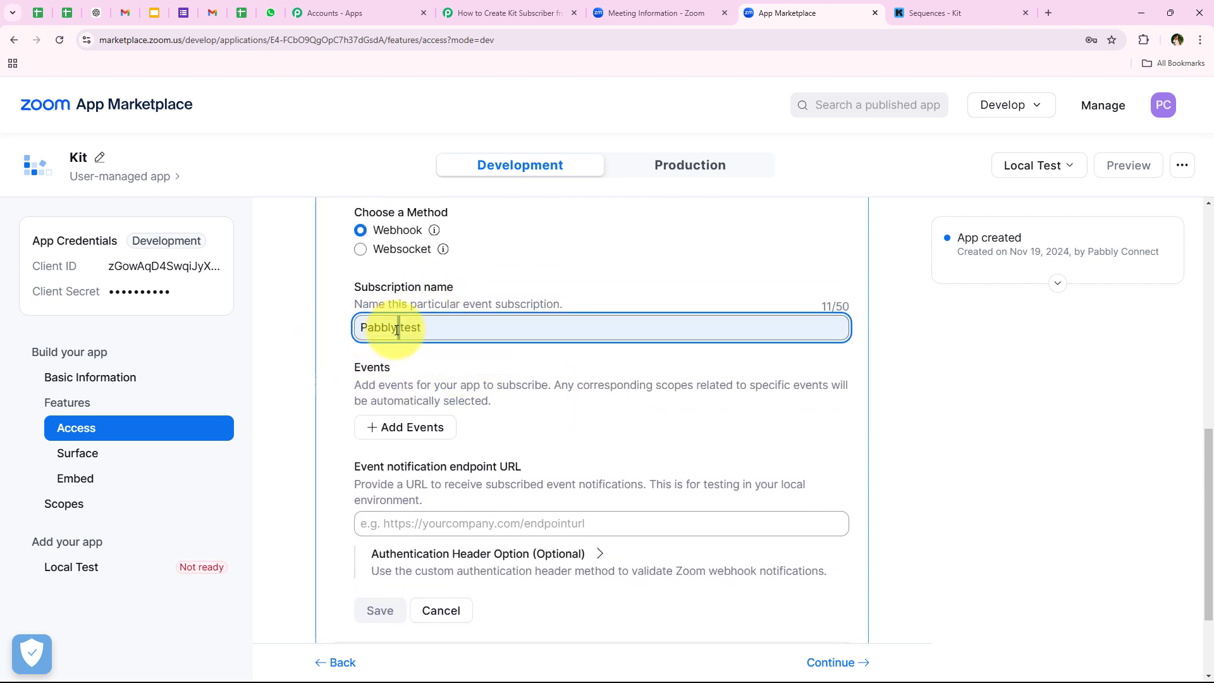
click(406, 358)
scroll(356, 390, down, 1)
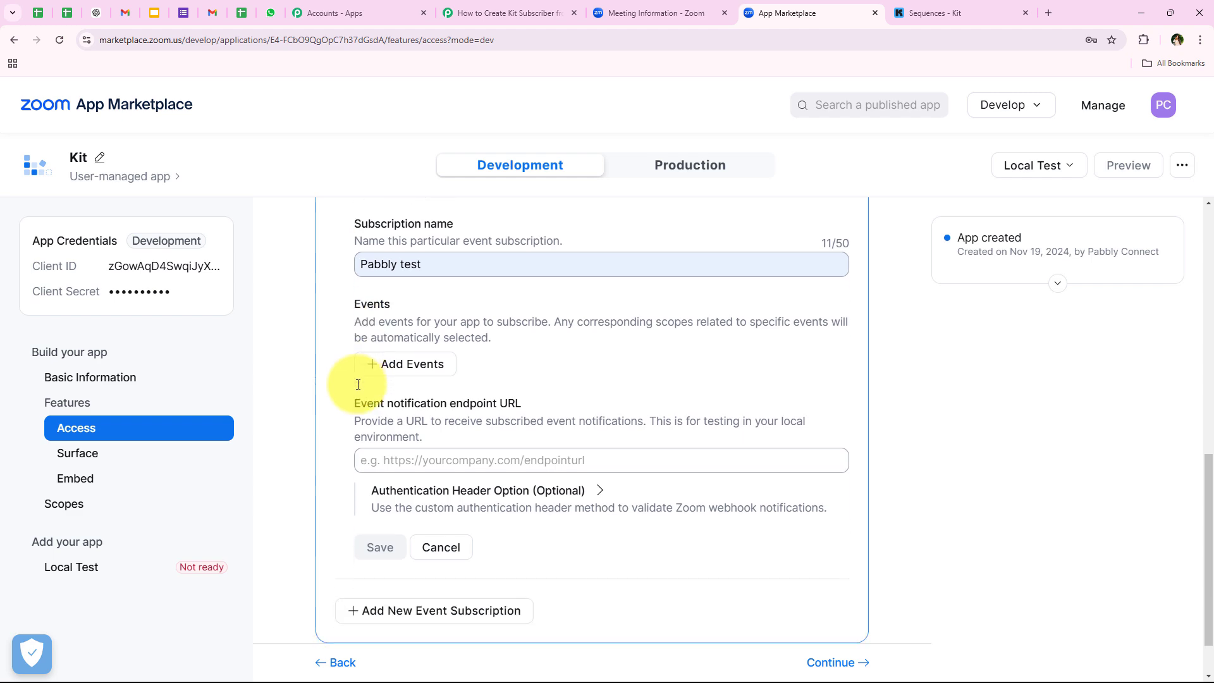
- Search the event types for "meeting" and add the "Meeting Registration has been created" event to the subscription
click(423, 370)
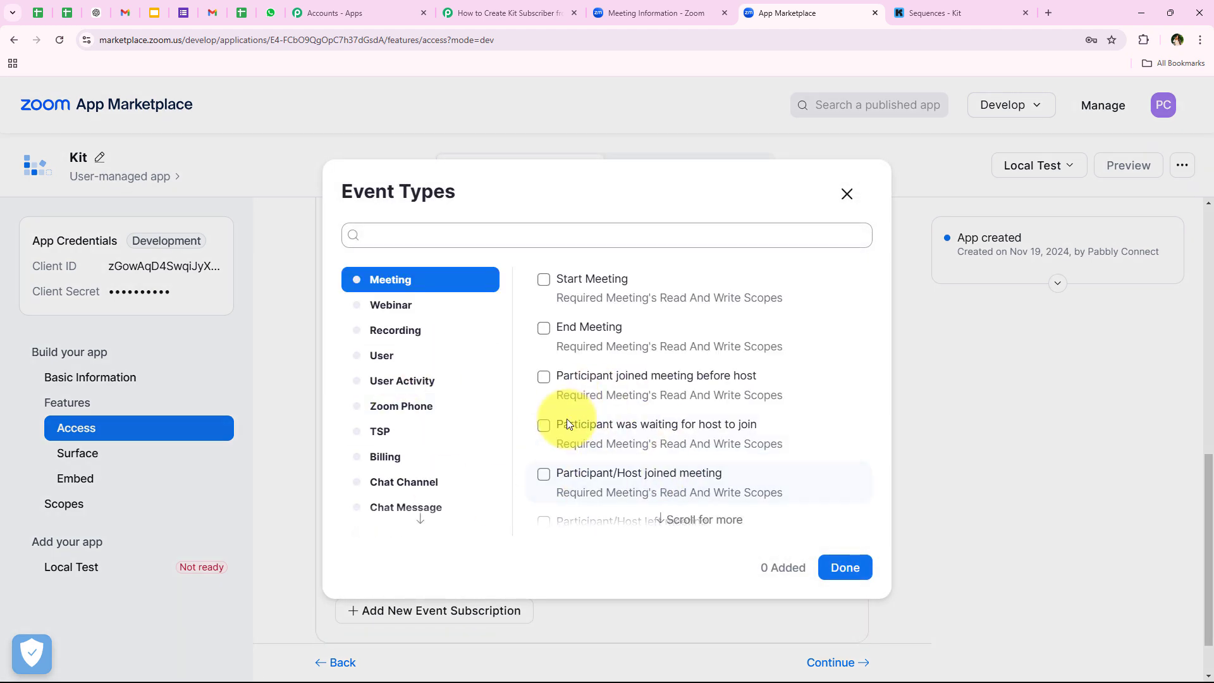
click(473, 238)
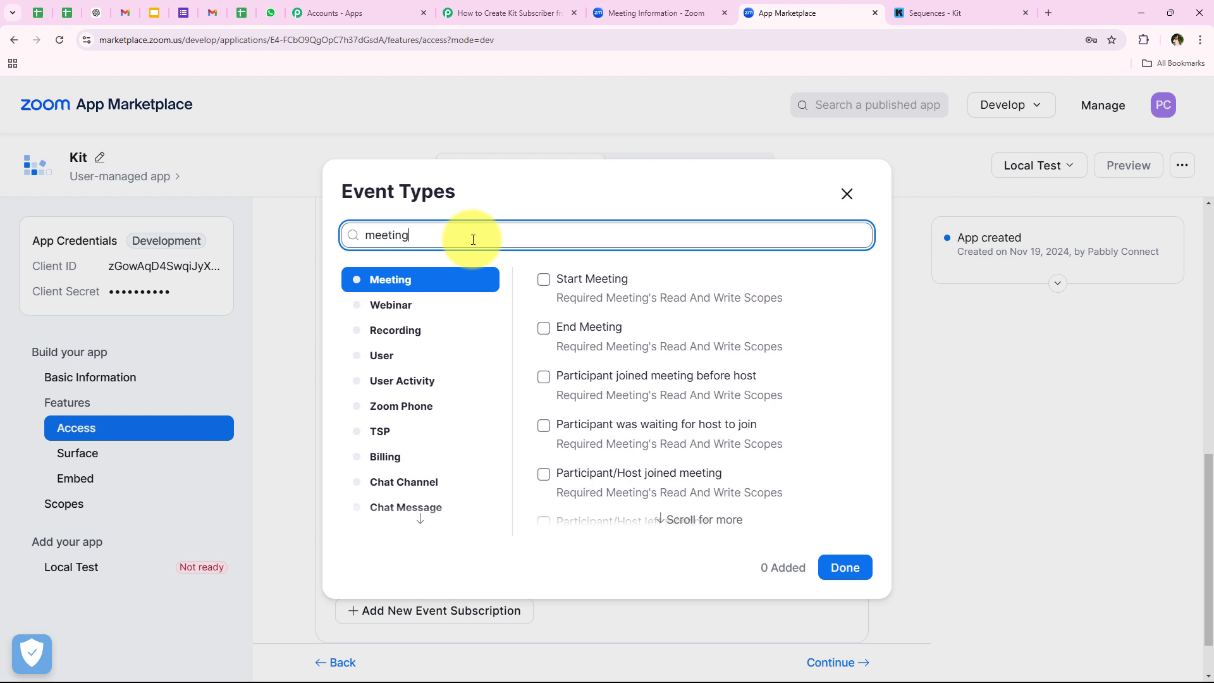
scroll(607, 383, down, 5)
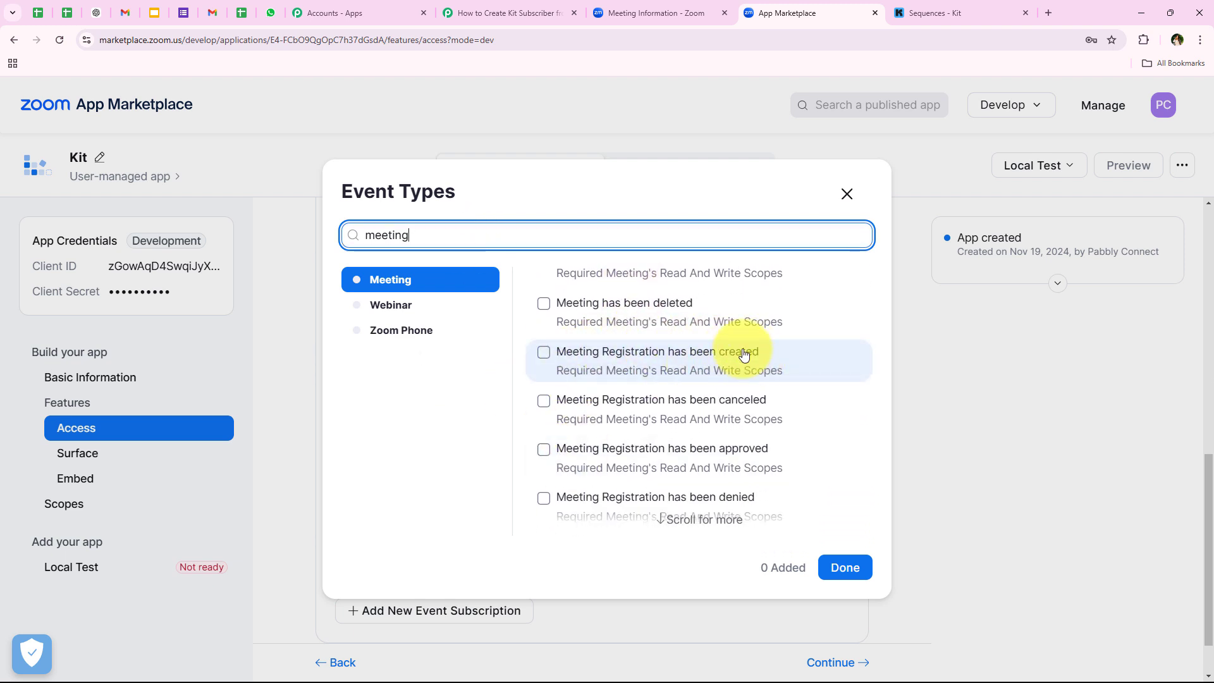
click(659, 378)
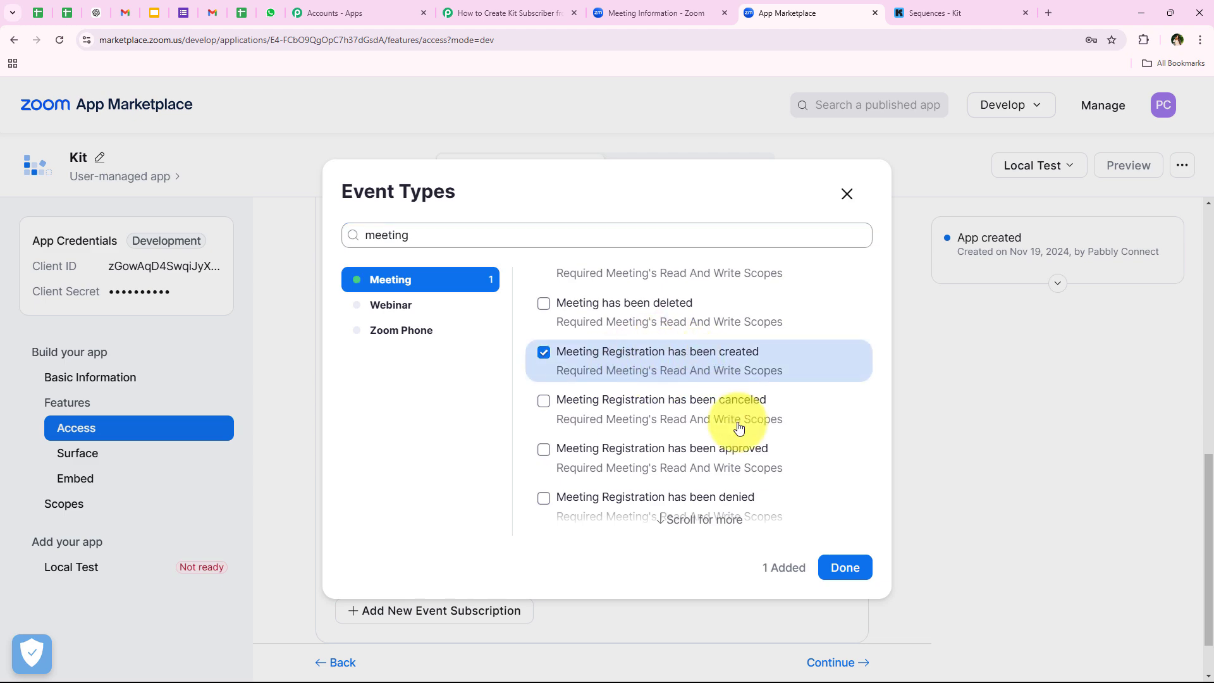
click(845, 566)
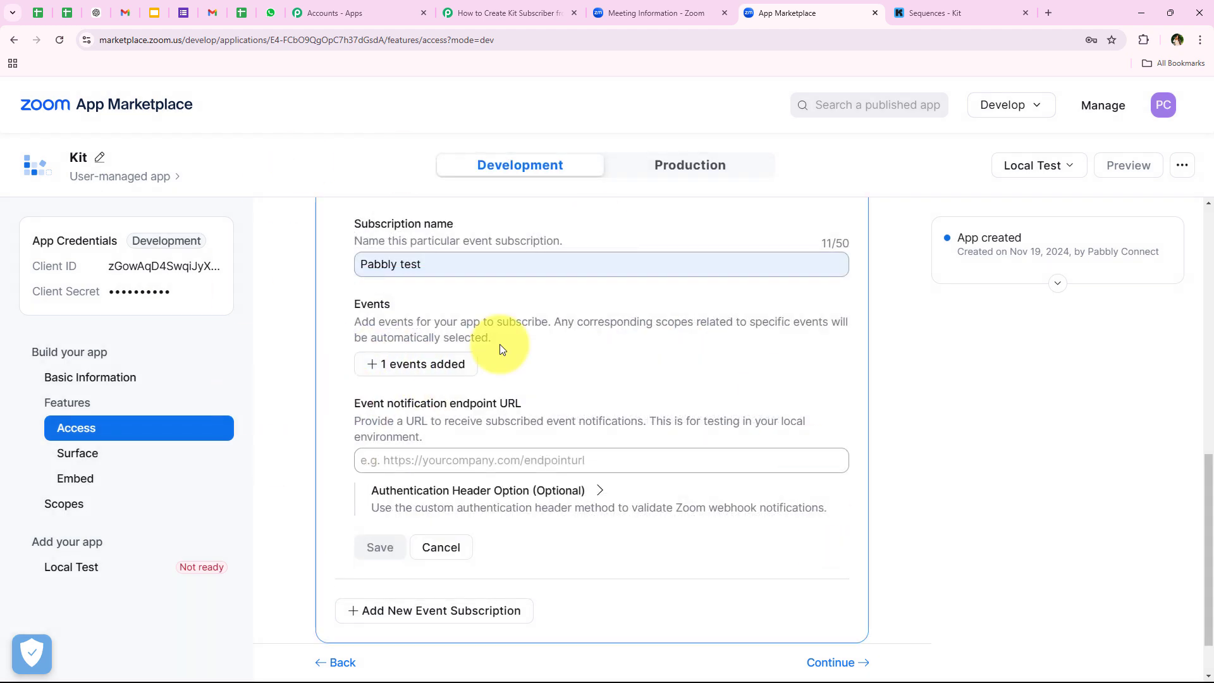
click(509, 12)
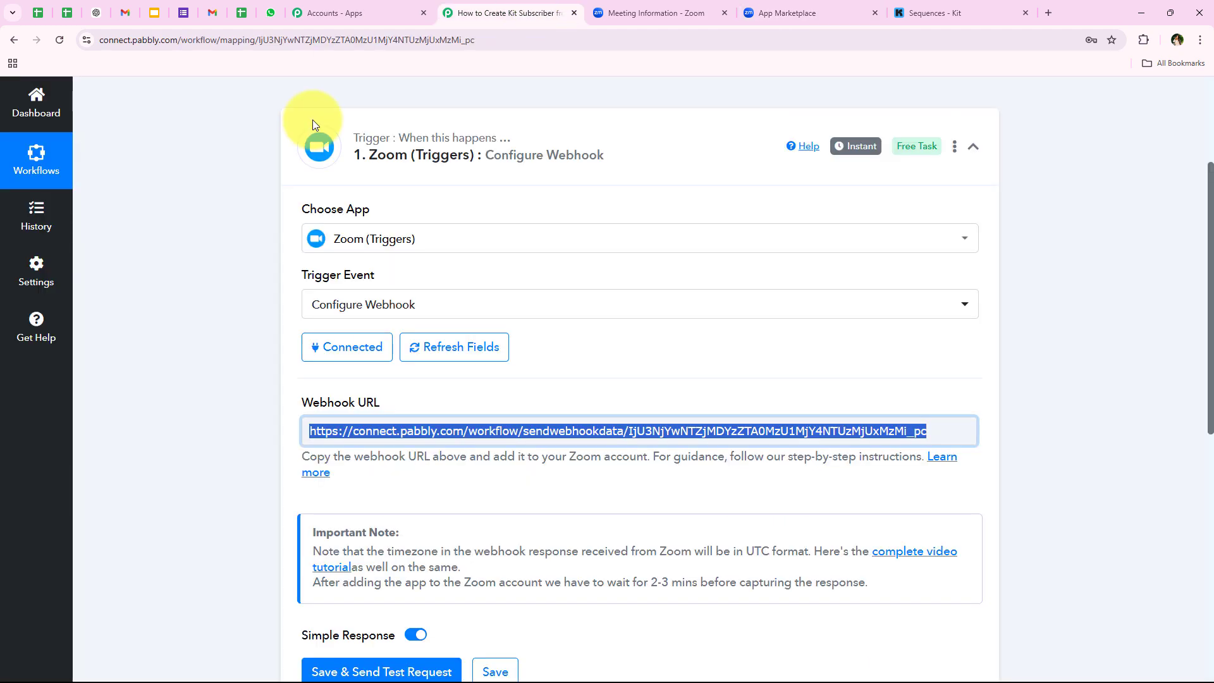
scroll(654, 235, up, 3)
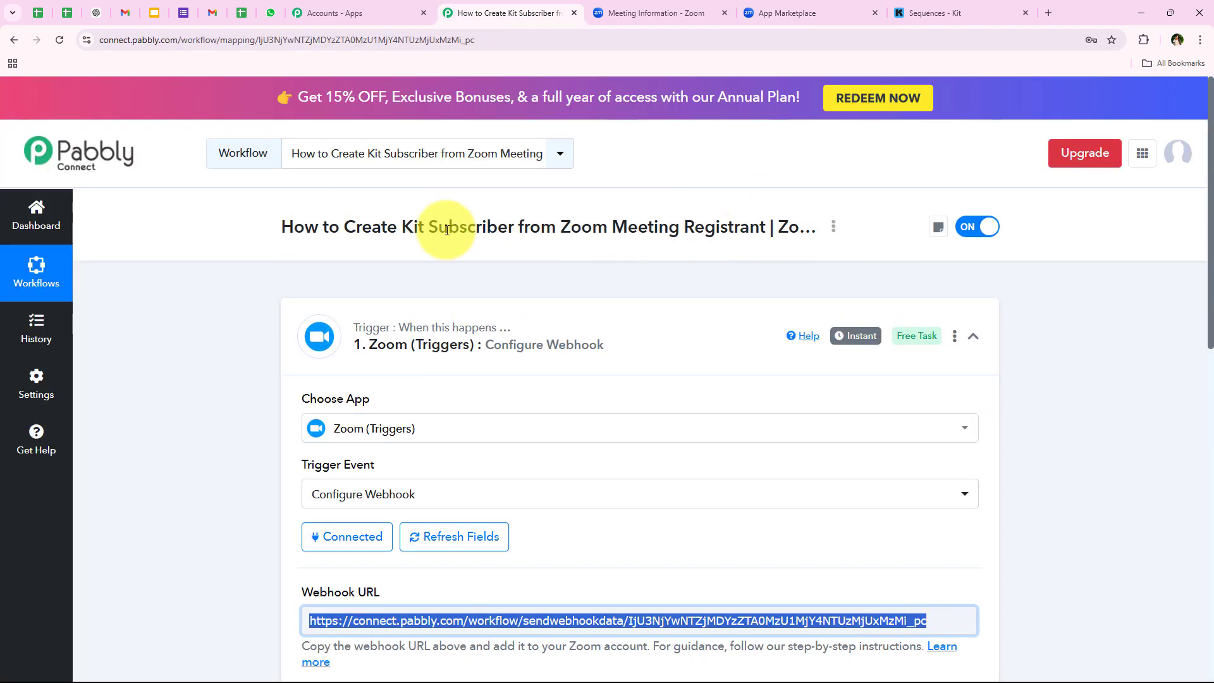
drag(401, 225, 501, 219)
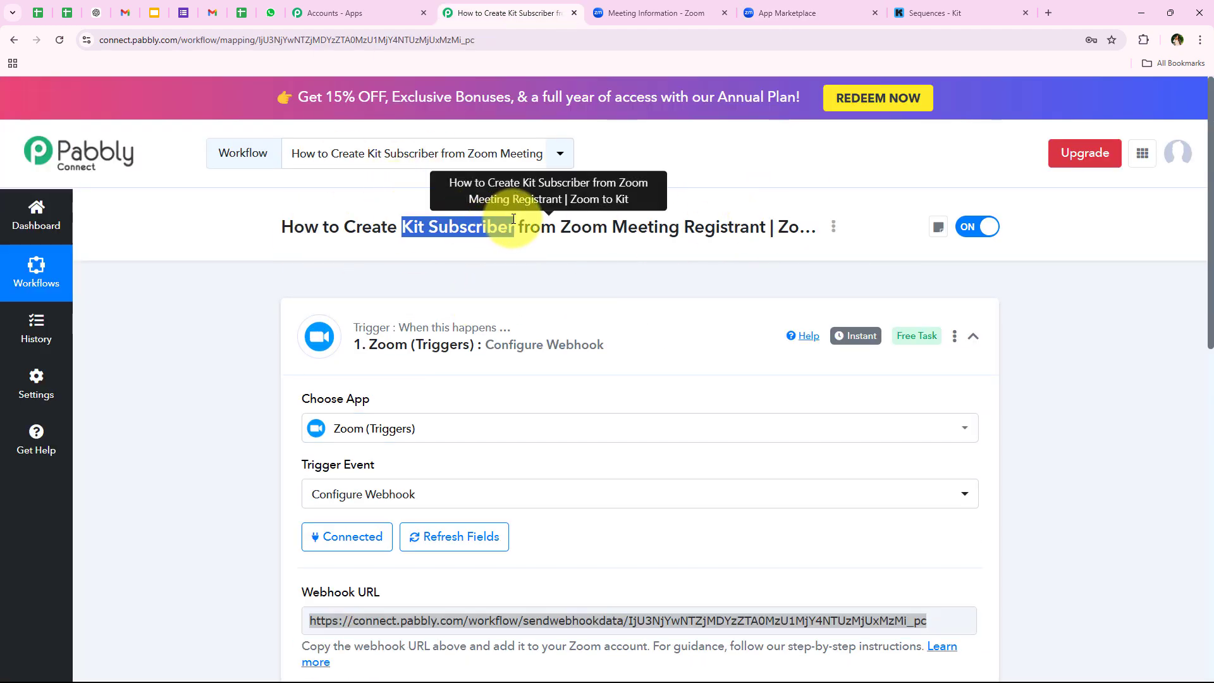
click(787, 13)
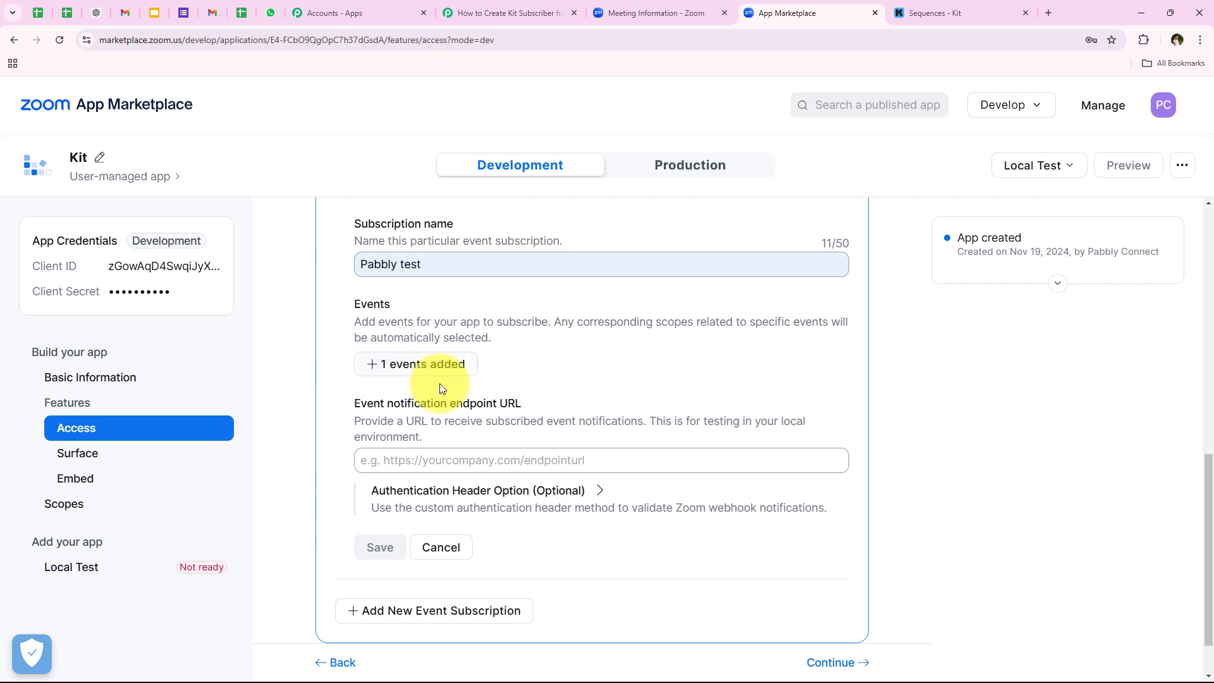
- Paste the copied Pabbly webhook URL as the event notification endpoint URL and save the event subscription
scroll(405, 393, down, 1)
drag(348, 340, 484, 340)
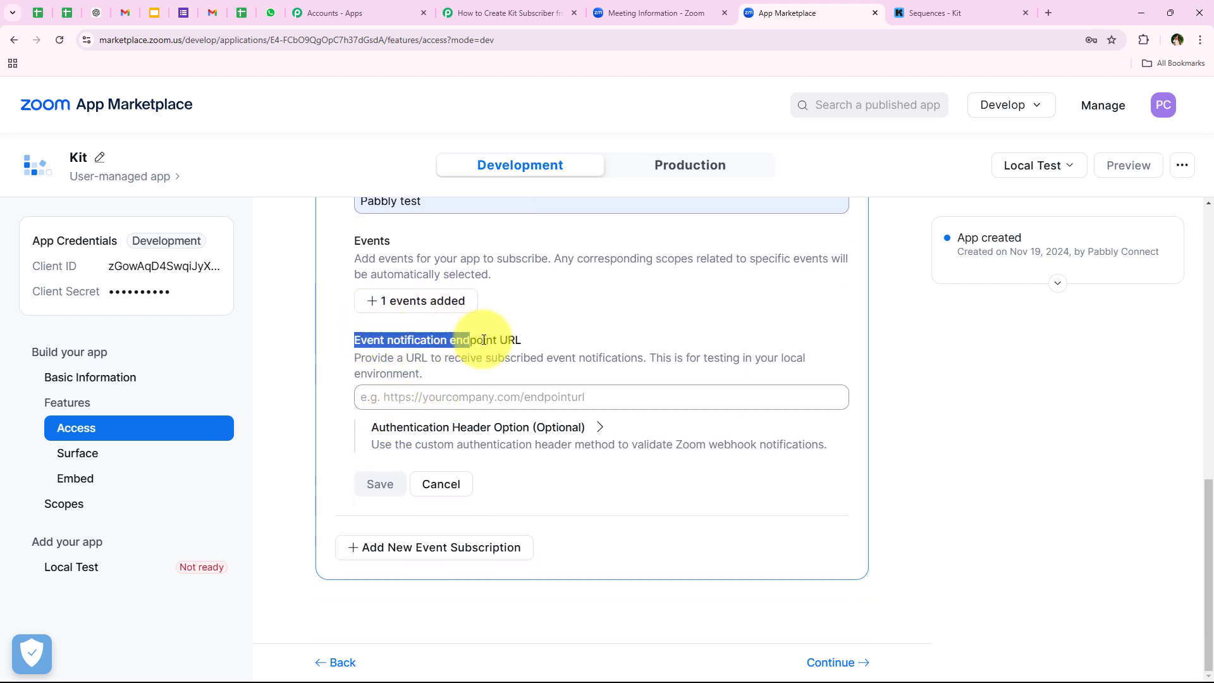
click(503, 400)
right_click(514, 406)
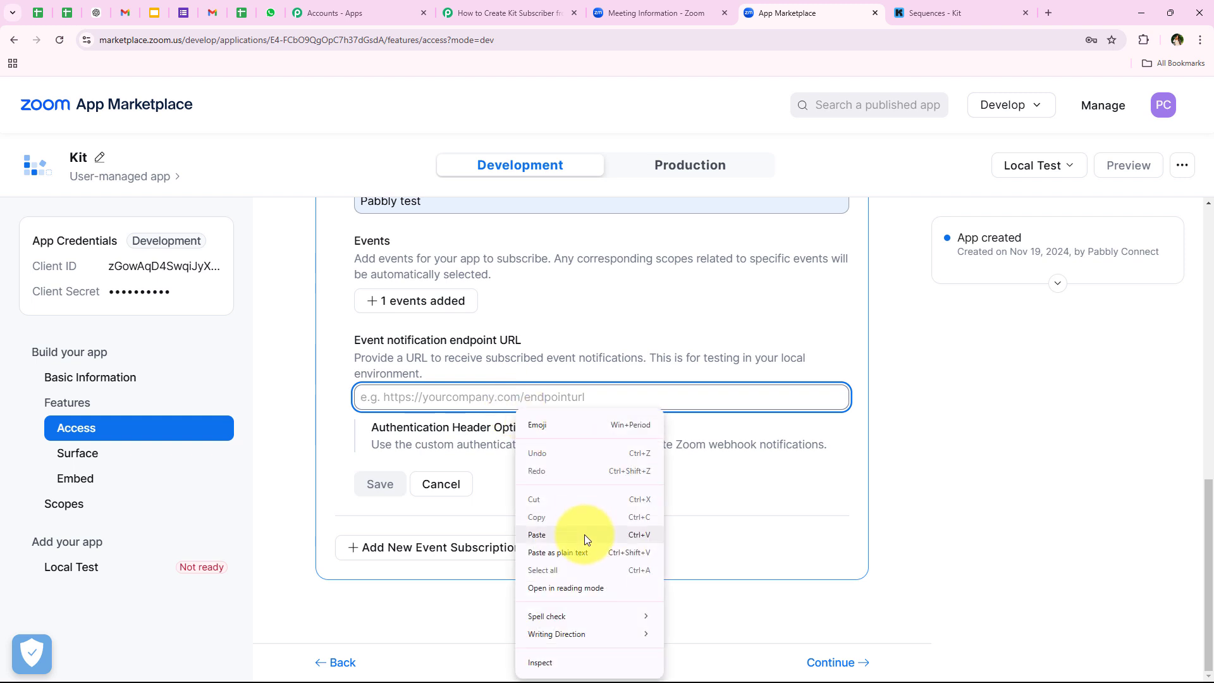
click(584, 534)
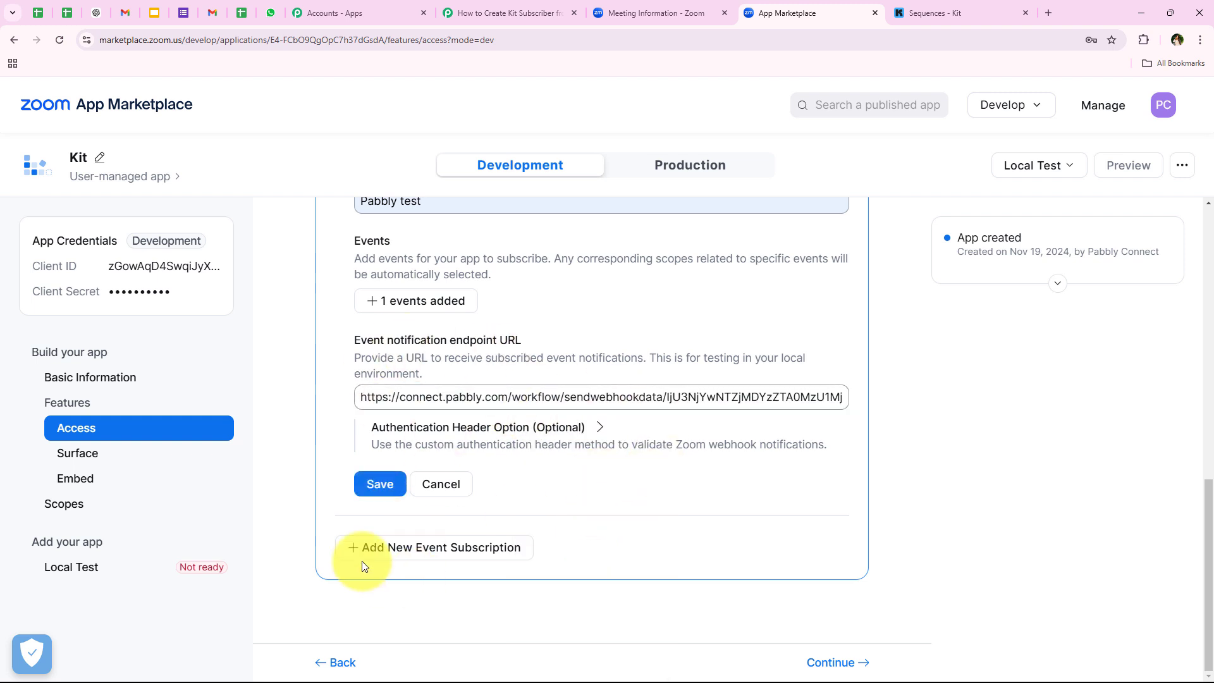
click(381, 493)
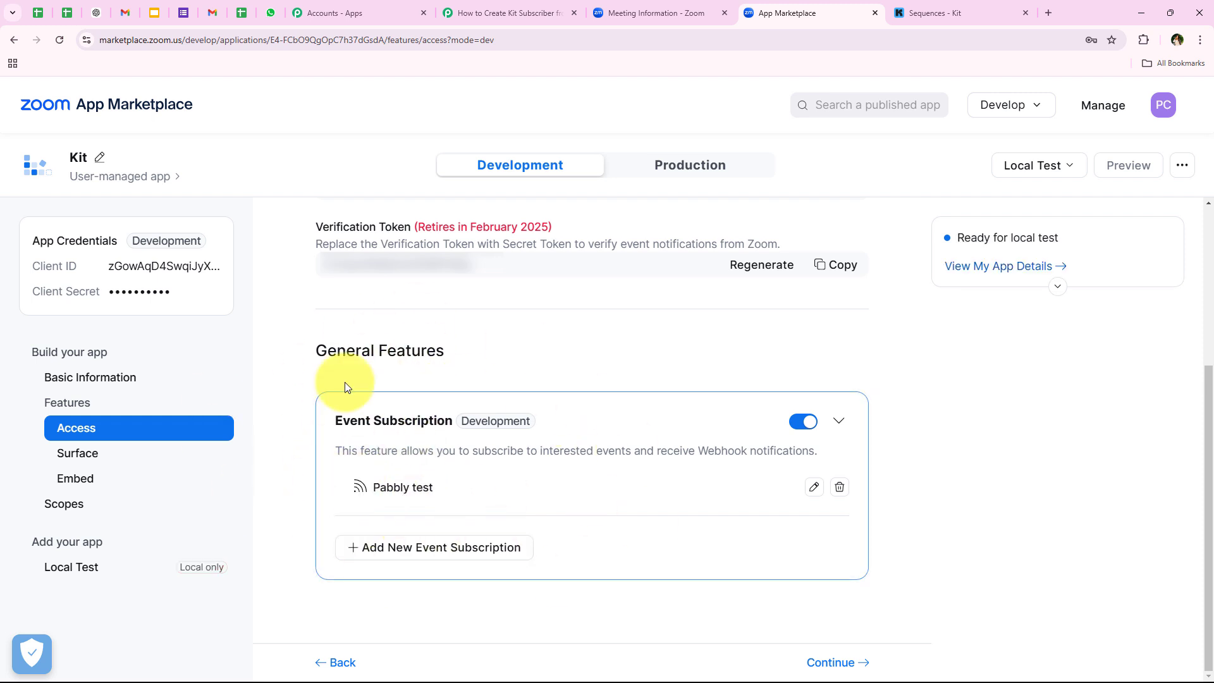
- Continue through the Kit app's Surface, Embed and Scopes pages to the Local Test page
click(836, 662)
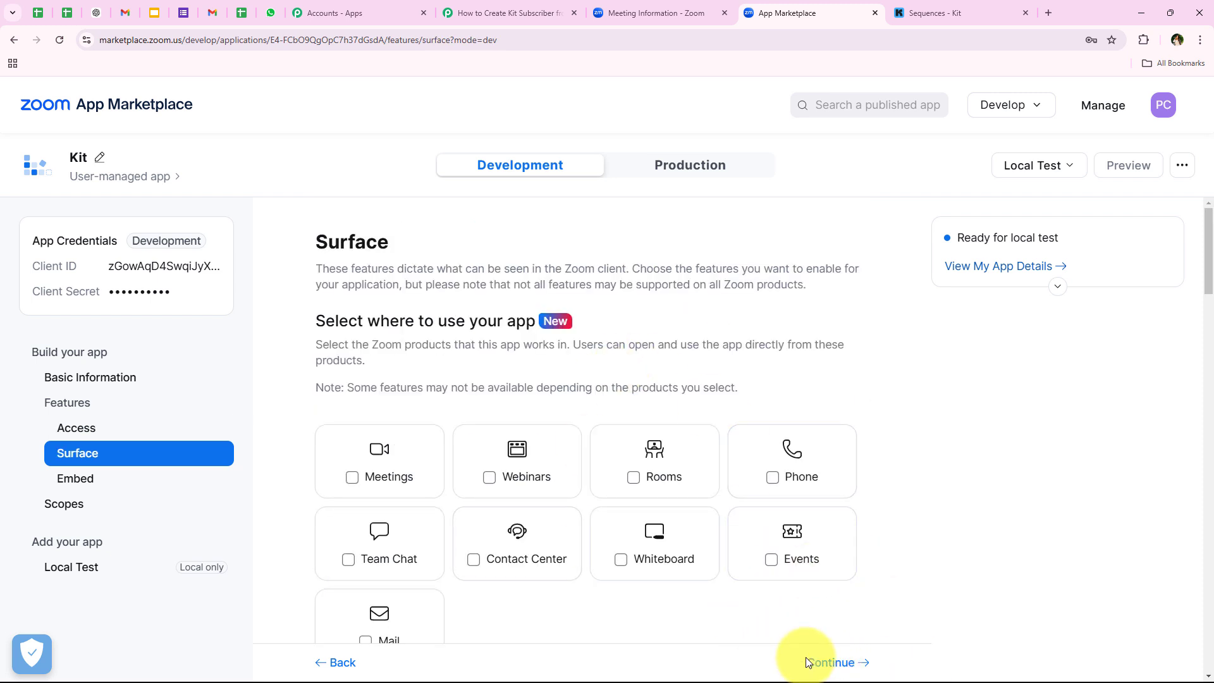
click(831, 662)
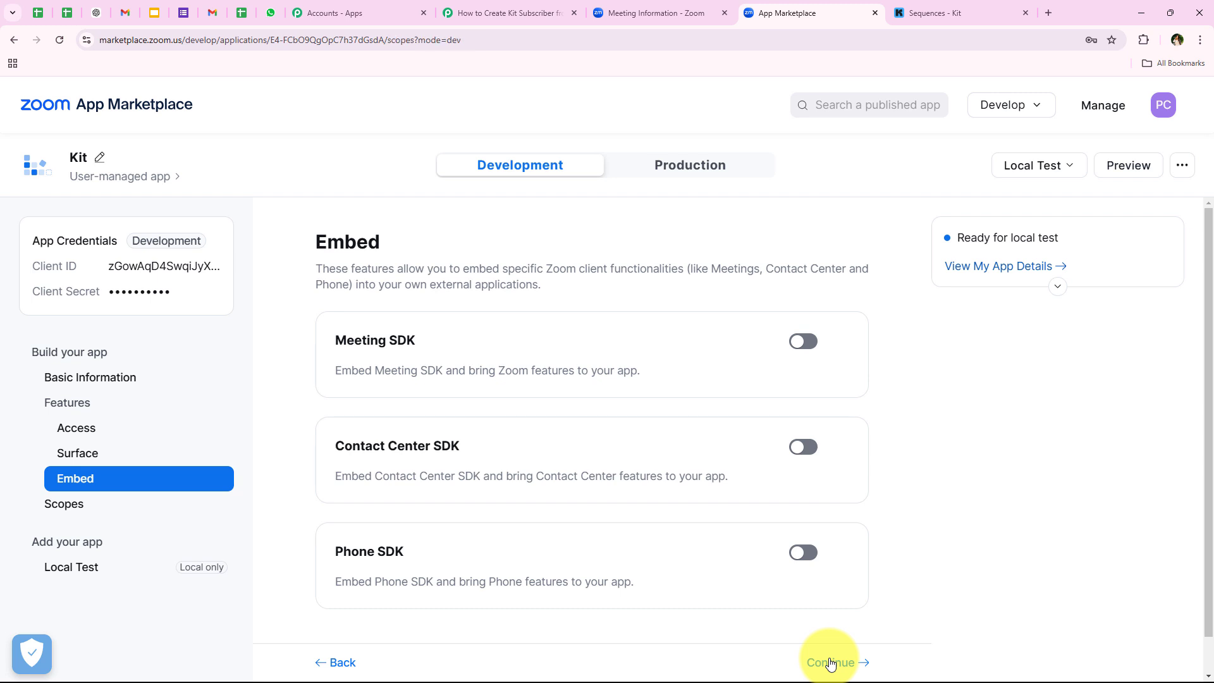
click(831, 663)
click(829, 663)
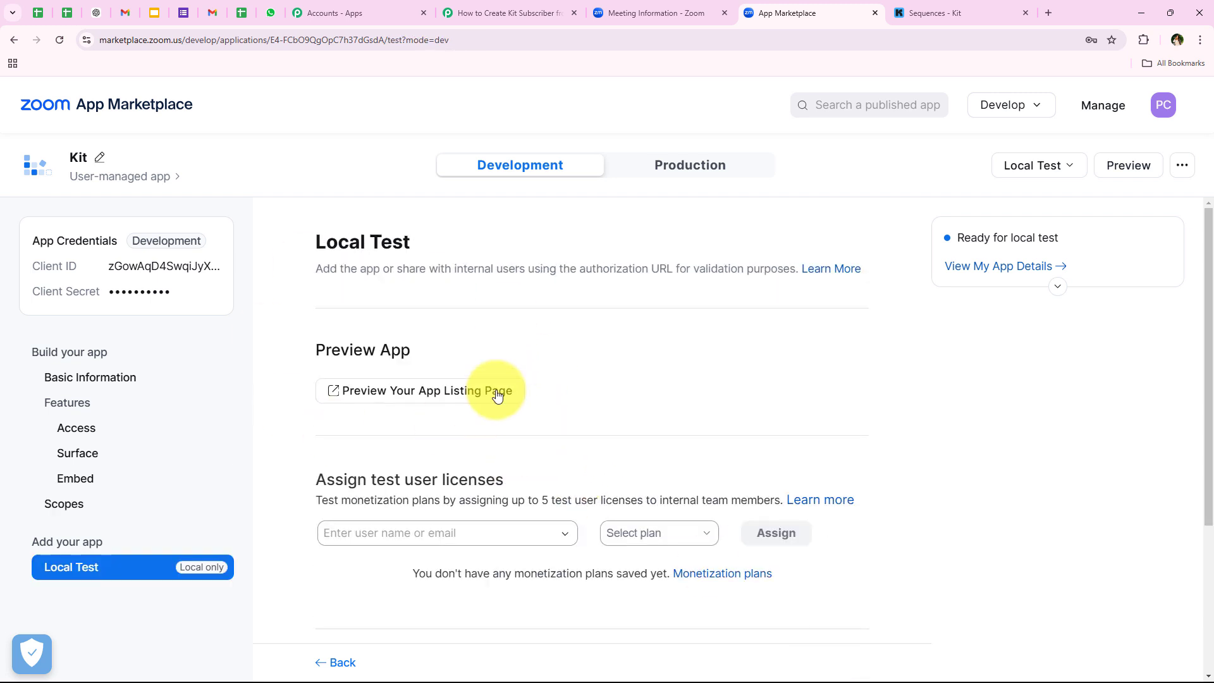
- Add the Kit app to the Zoom account, permit it to use shared access permissions, and authorize it
scroll(497, 394, down, 3)
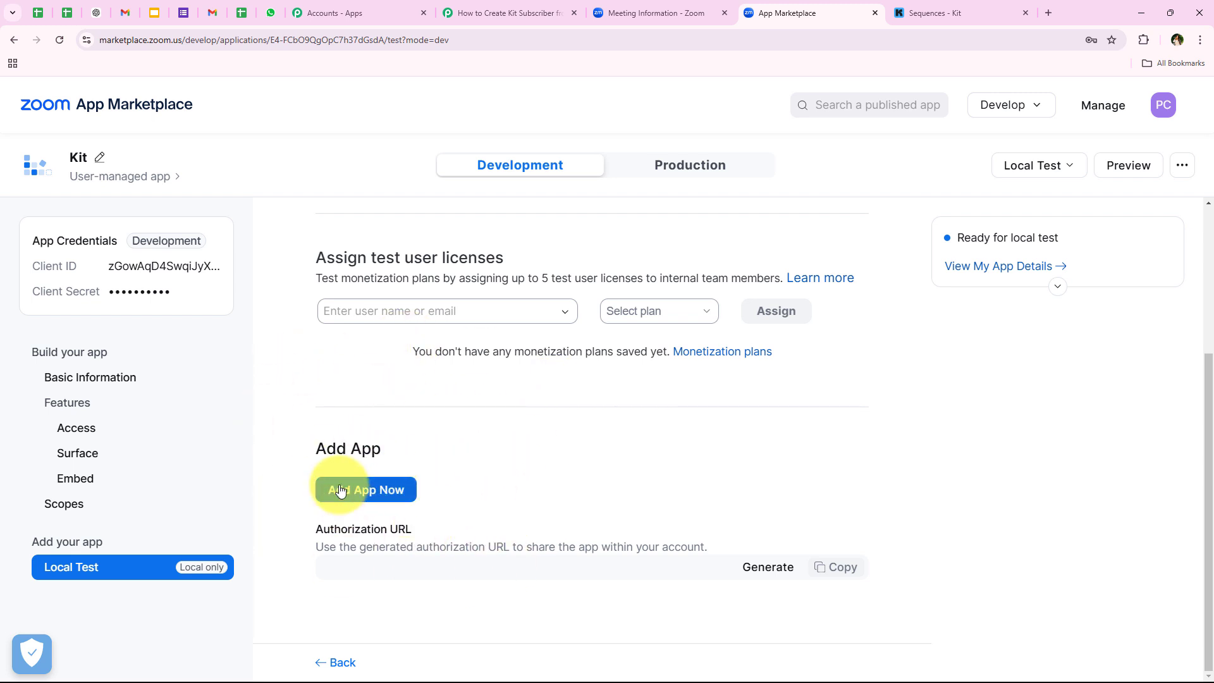
click(385, 490)
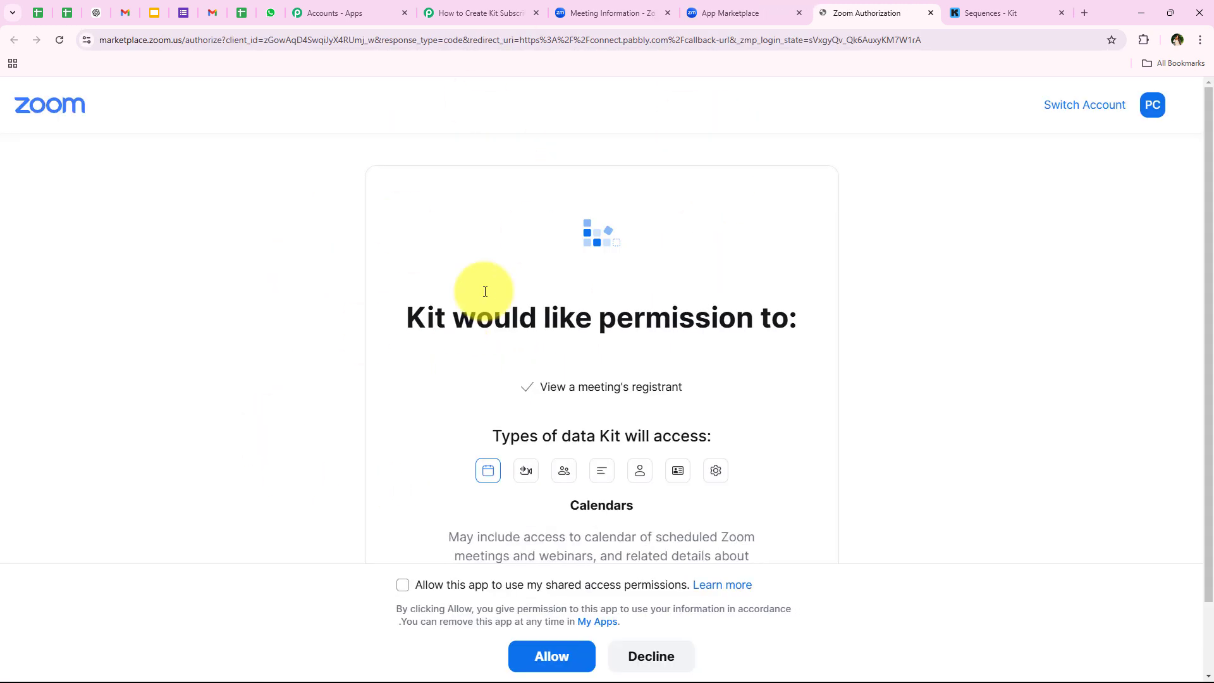
scroll(405, 404, down, 1)
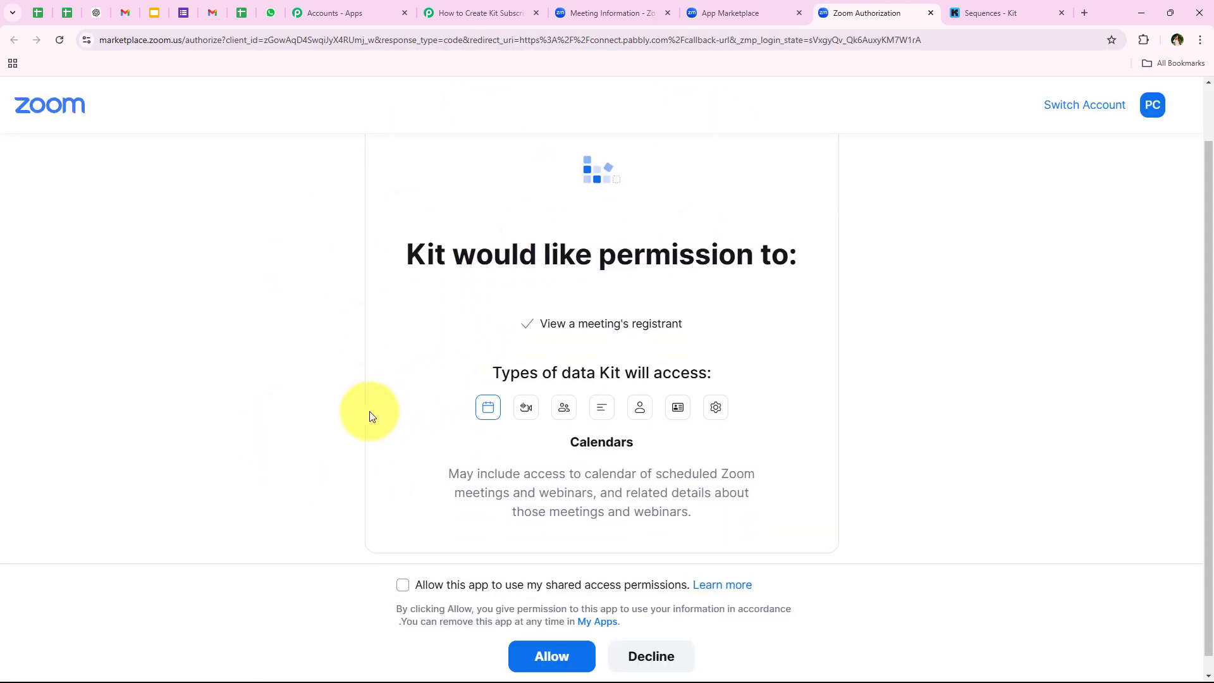
click(403, 585)
scroll(374, 371, down, 2)
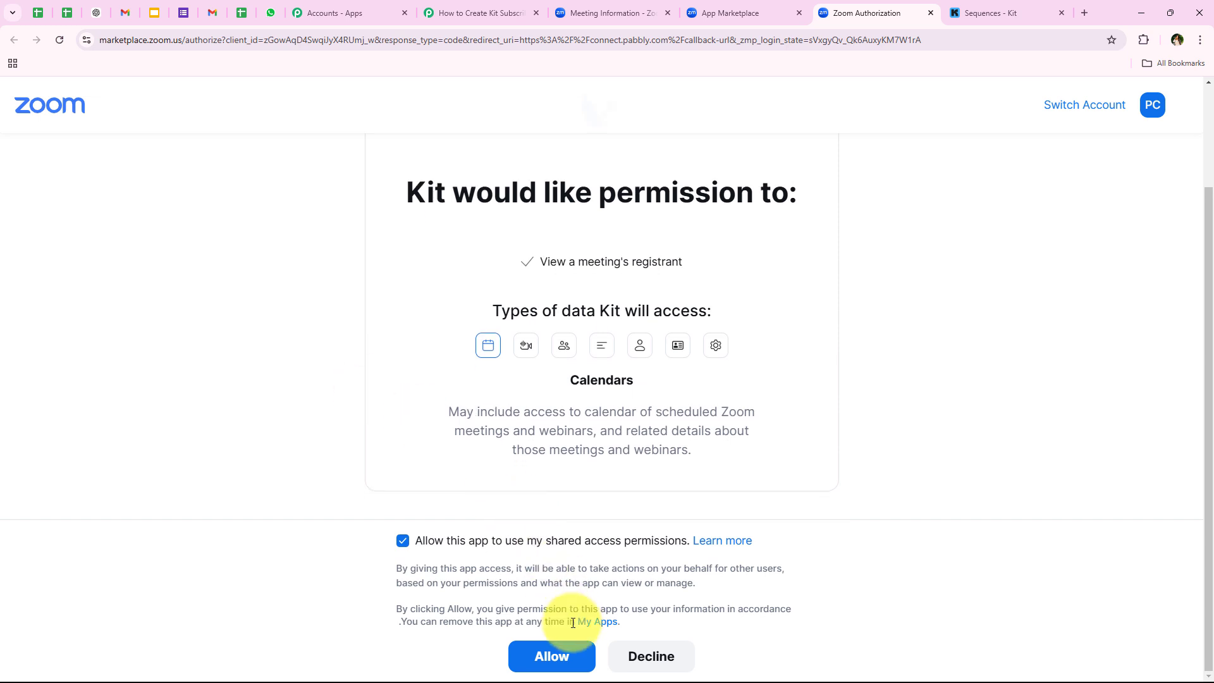
click(536, 651)
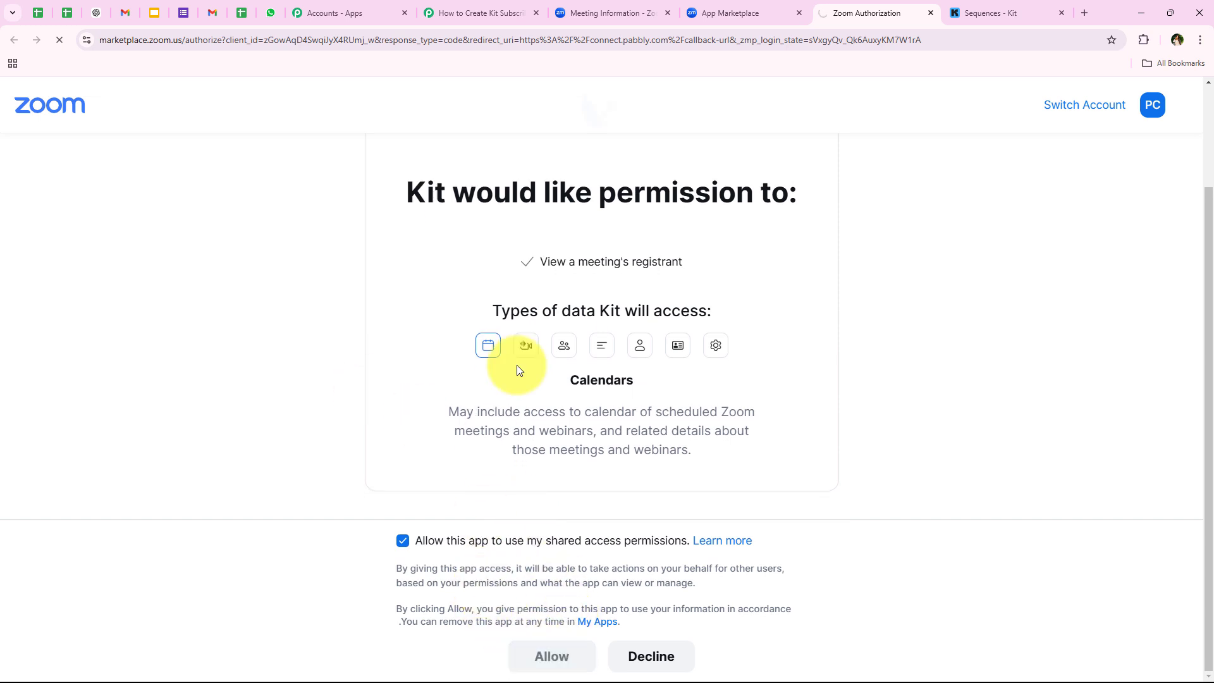
- Close the leftover Pabbly callback page, return to the Pabbly Connect workflow, and save the Zoom trigger while sending a test request
click(690, 11)
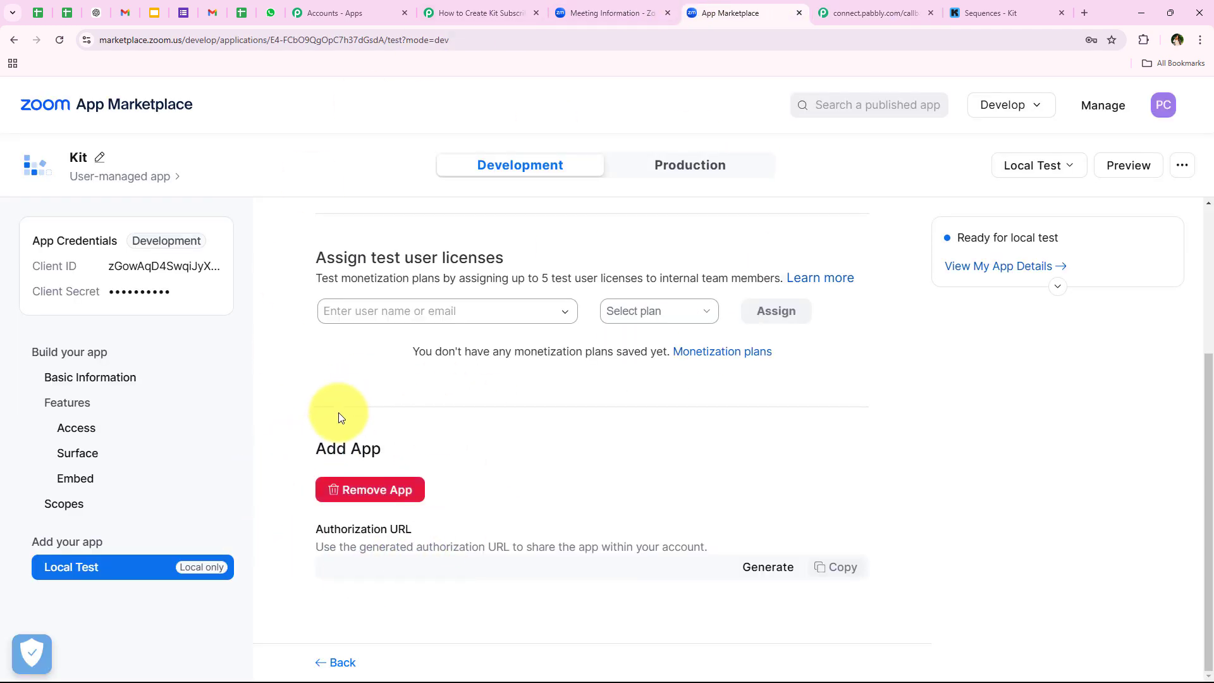
click(928, 12)
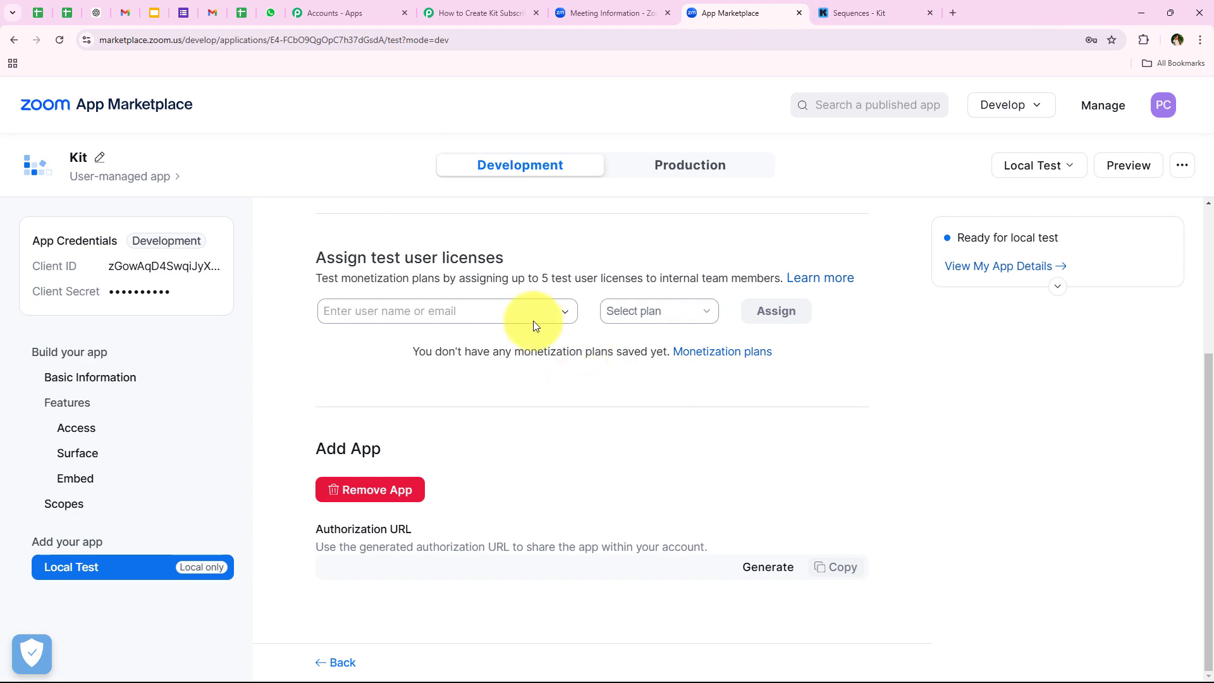
click(524, 5)
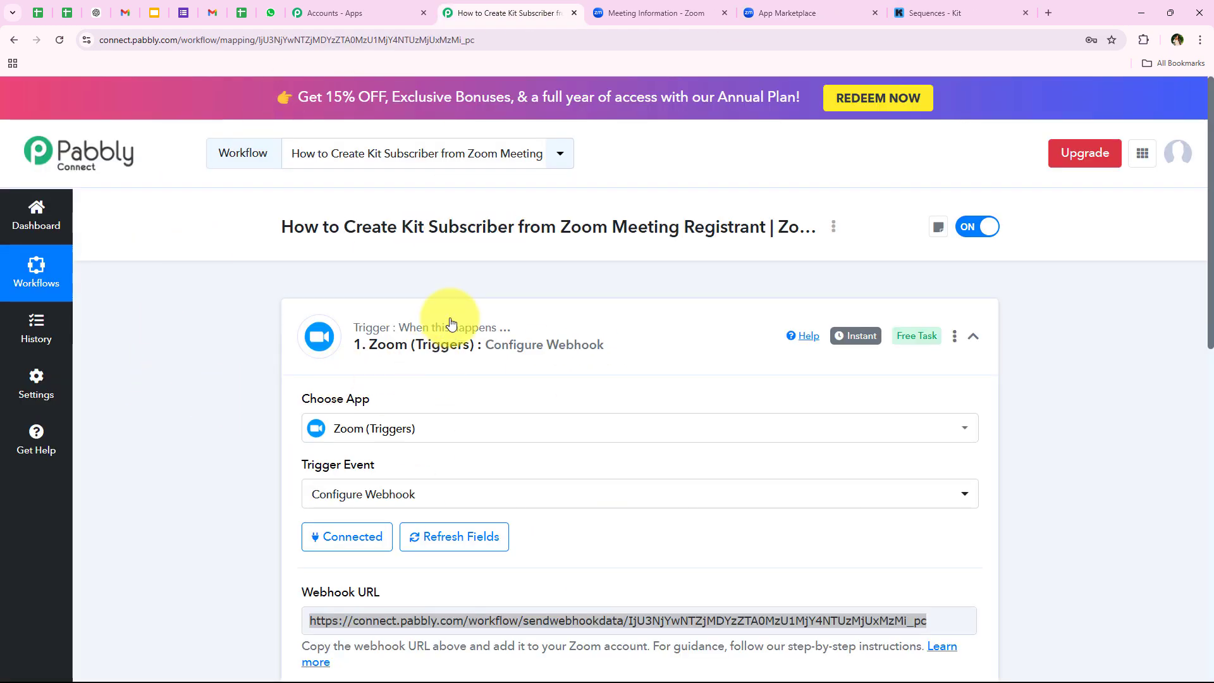
scroll(366, 530, down, 2)
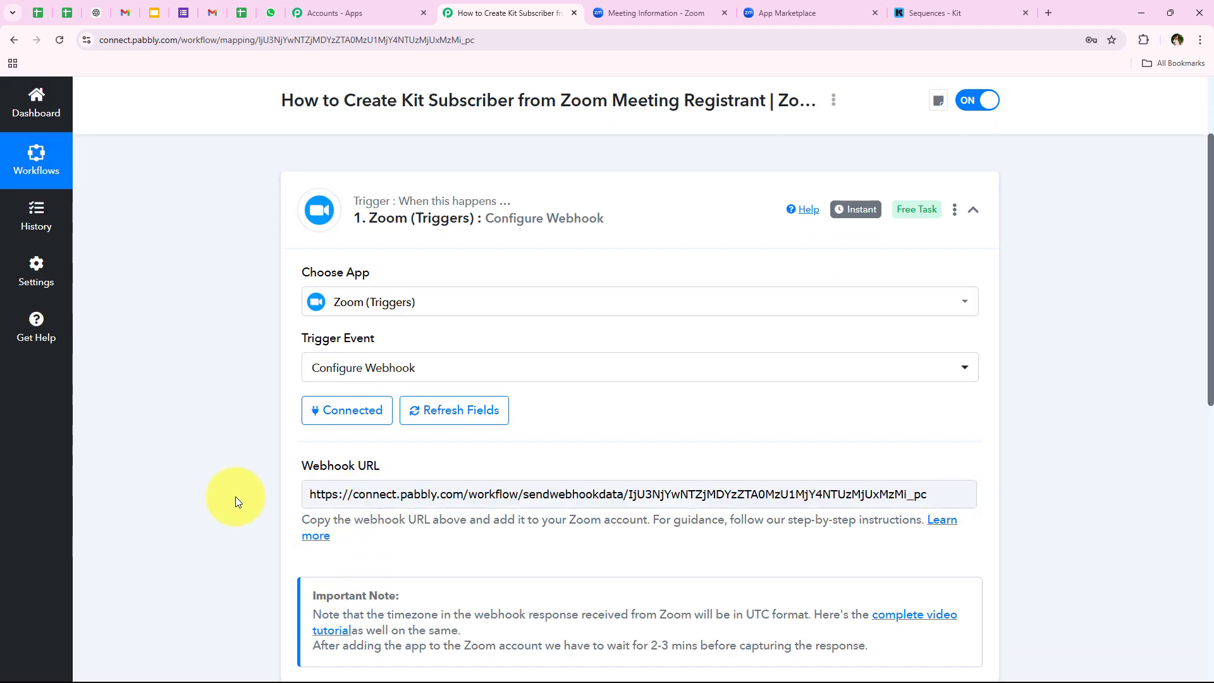
scroll(235, 496, down, 3)
scroll(235, 495, down, 1)
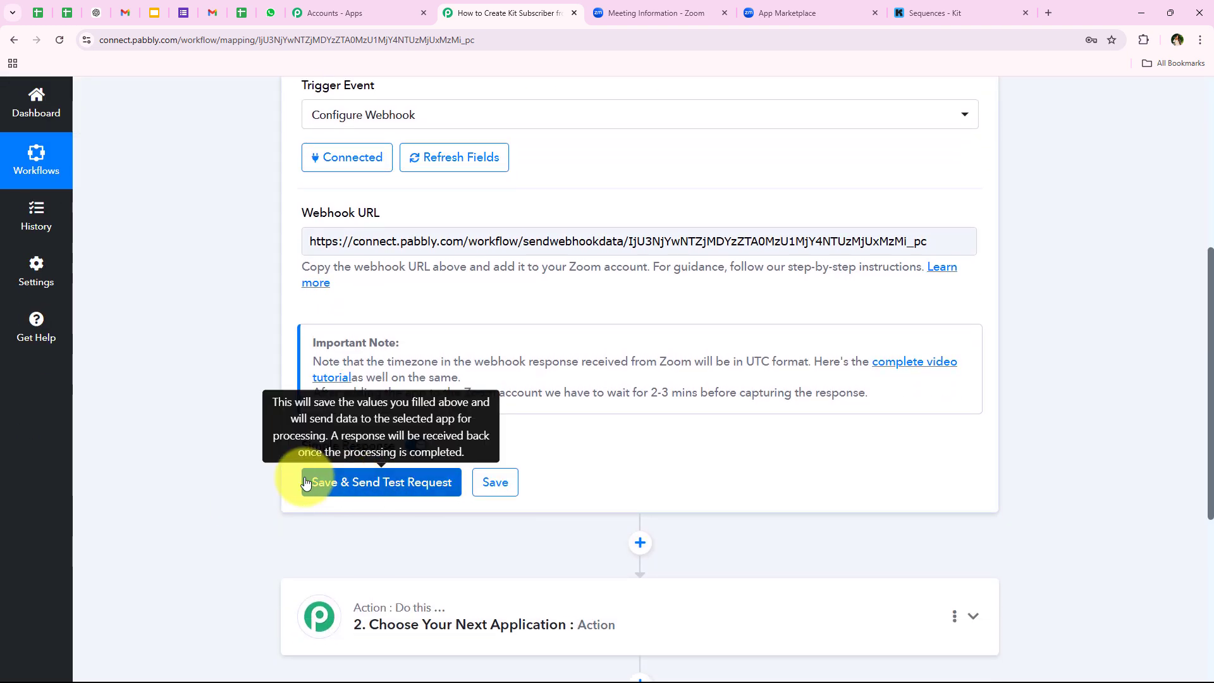
click(323, 474)
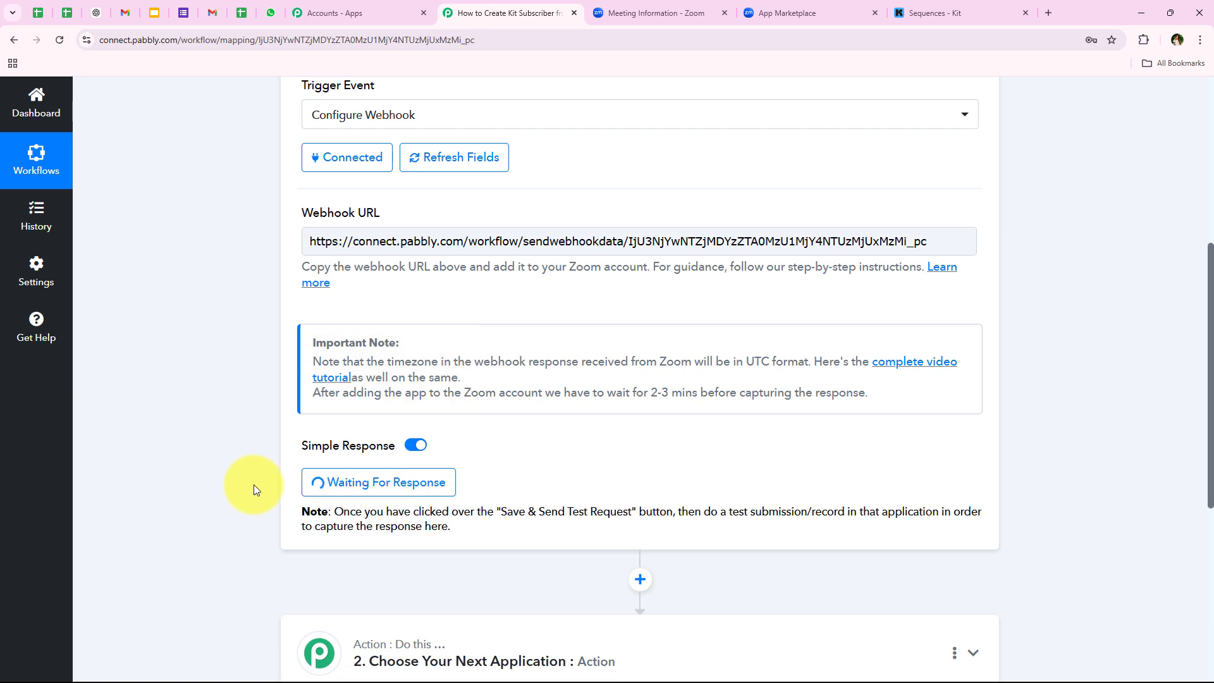
- Review the Zoom trigger setup and its note about making a test submission to capture the webhook response
scroll(295, 464, down, 1)
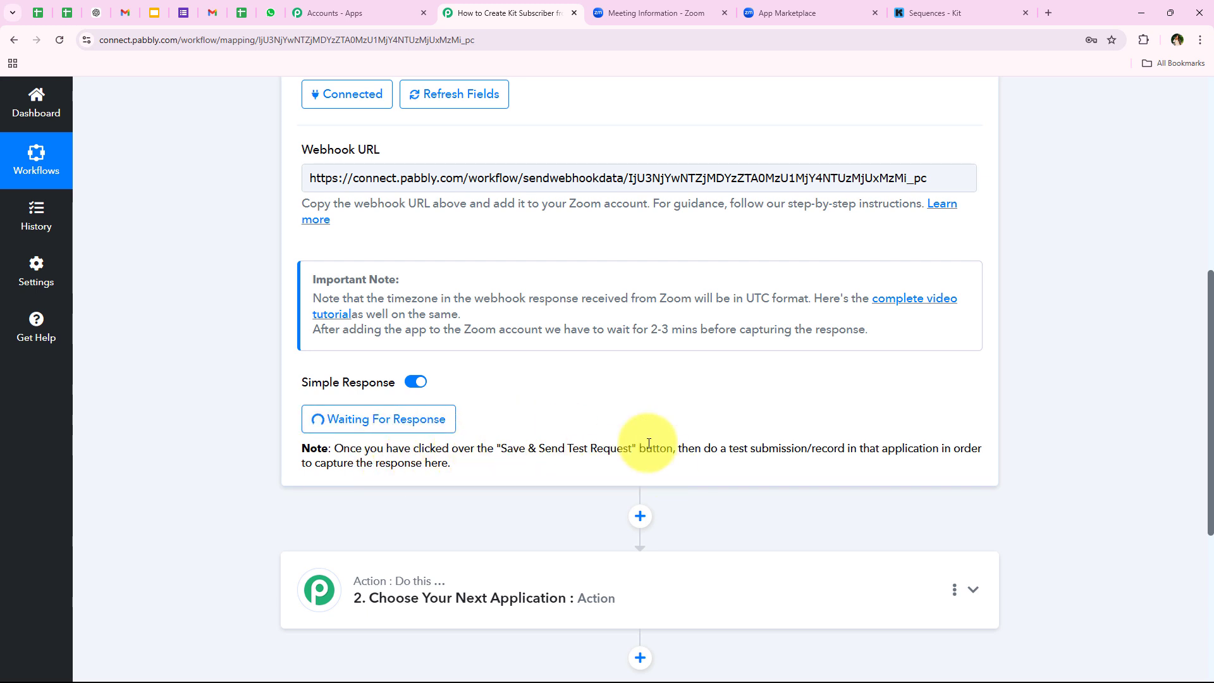
drag(676, 448, 985, 468)
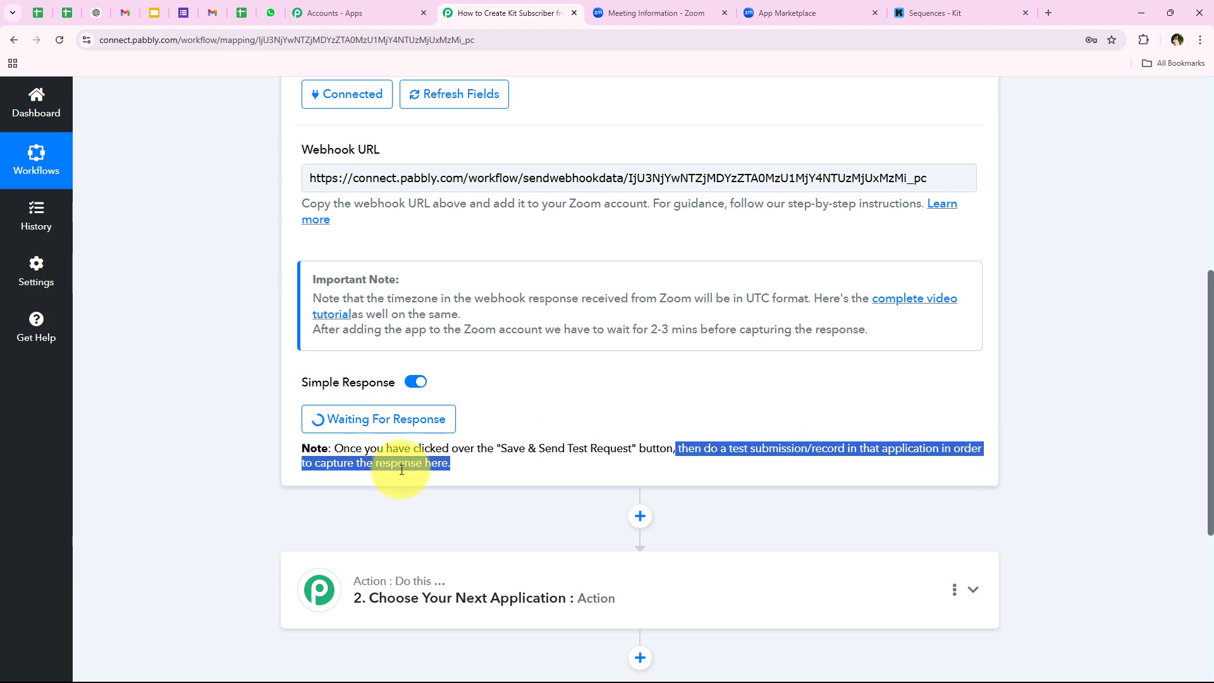
click(242, 494)
scroll(224, 490, up, 3)
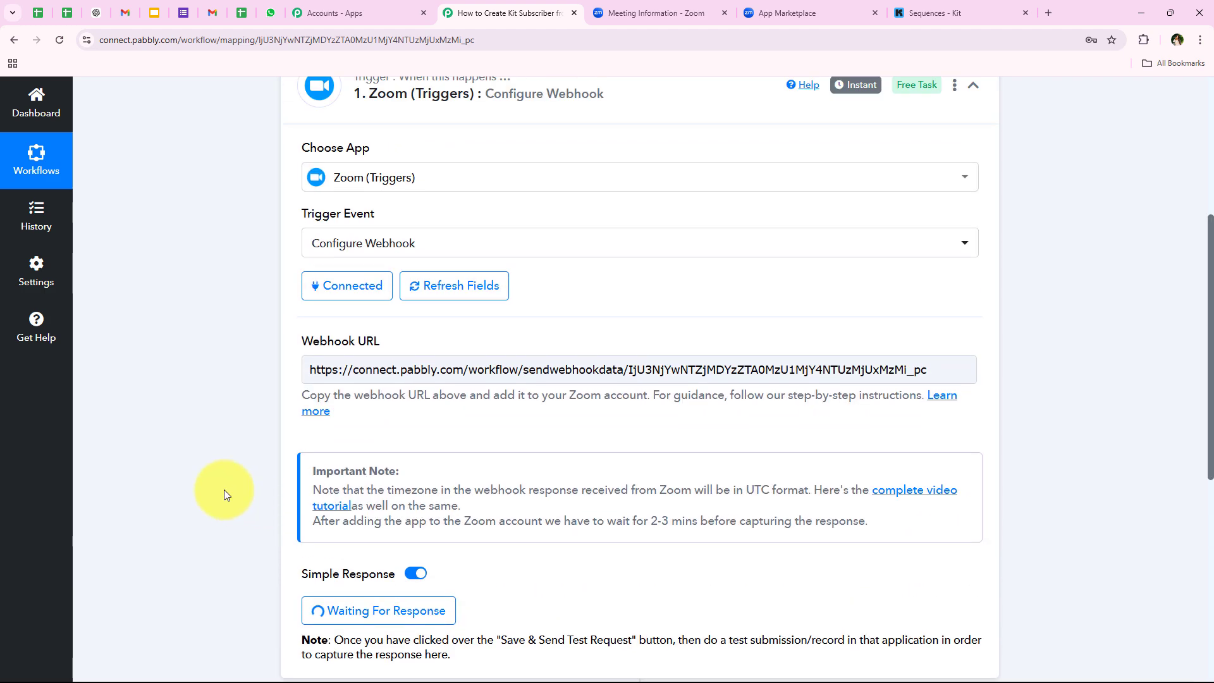
scroll(224, 489, up, 3)
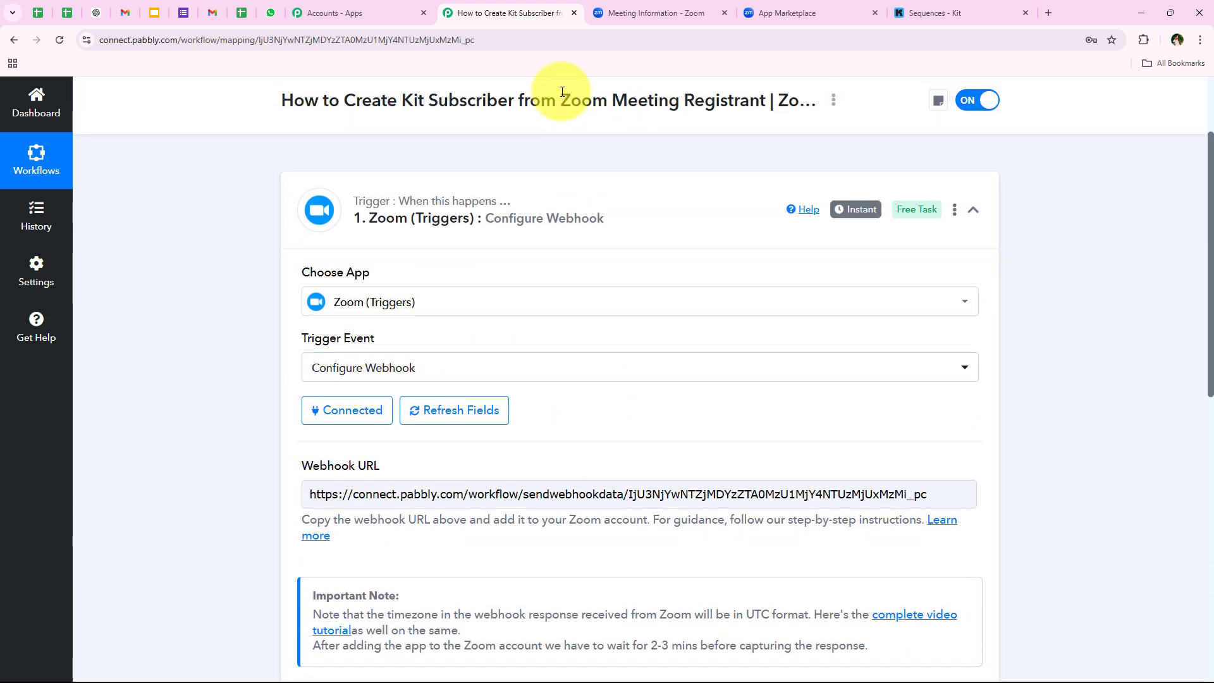
scroll(155, 369, down, 5)
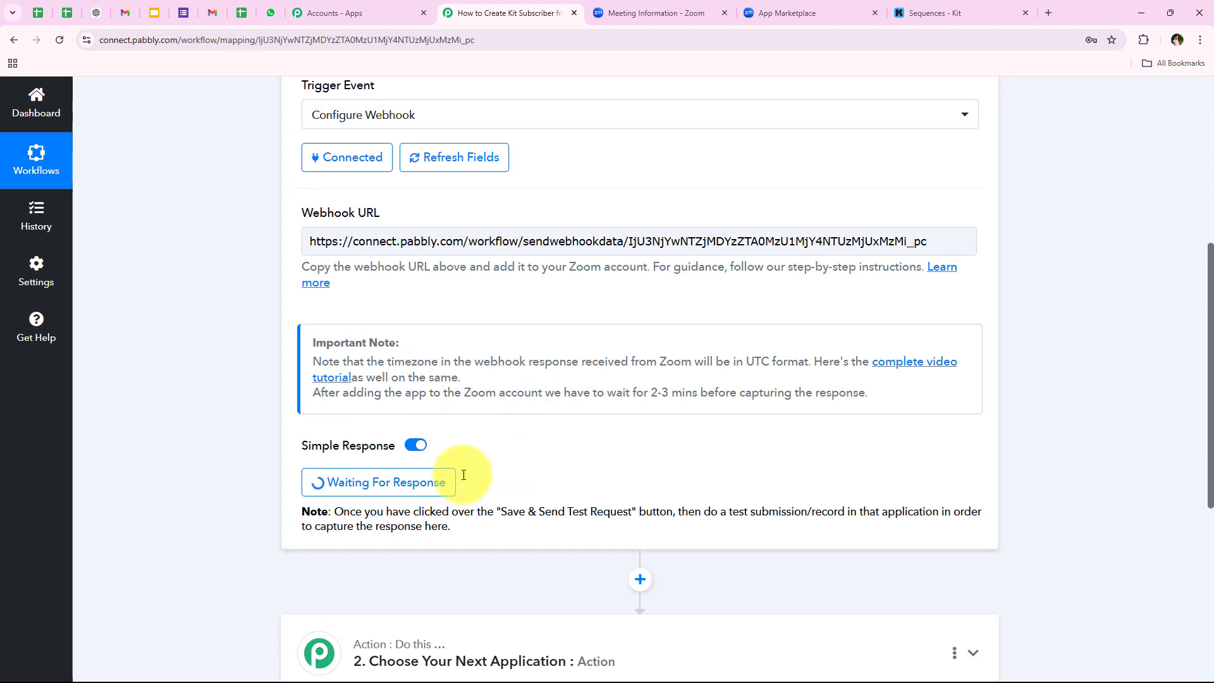
scroll(263, 501, down, 2)
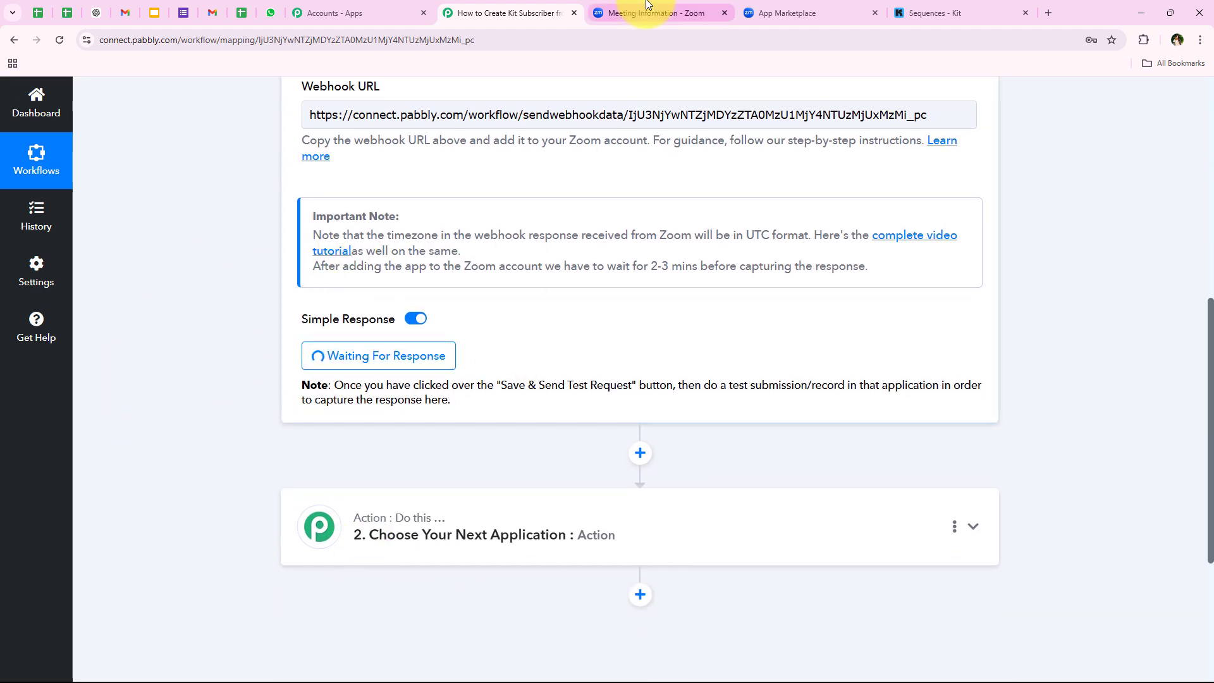
- Copy the Zoom meeting's registration link and open its registration form in an incognito window
click(672, 6)
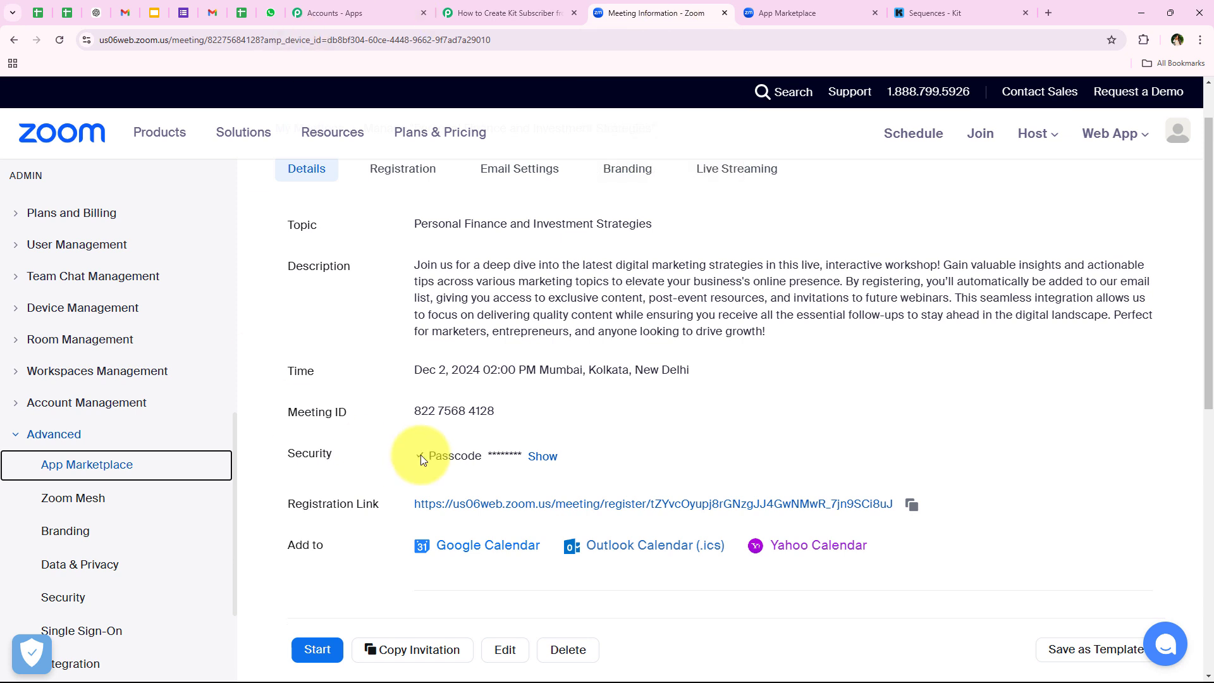
click(911, 504)
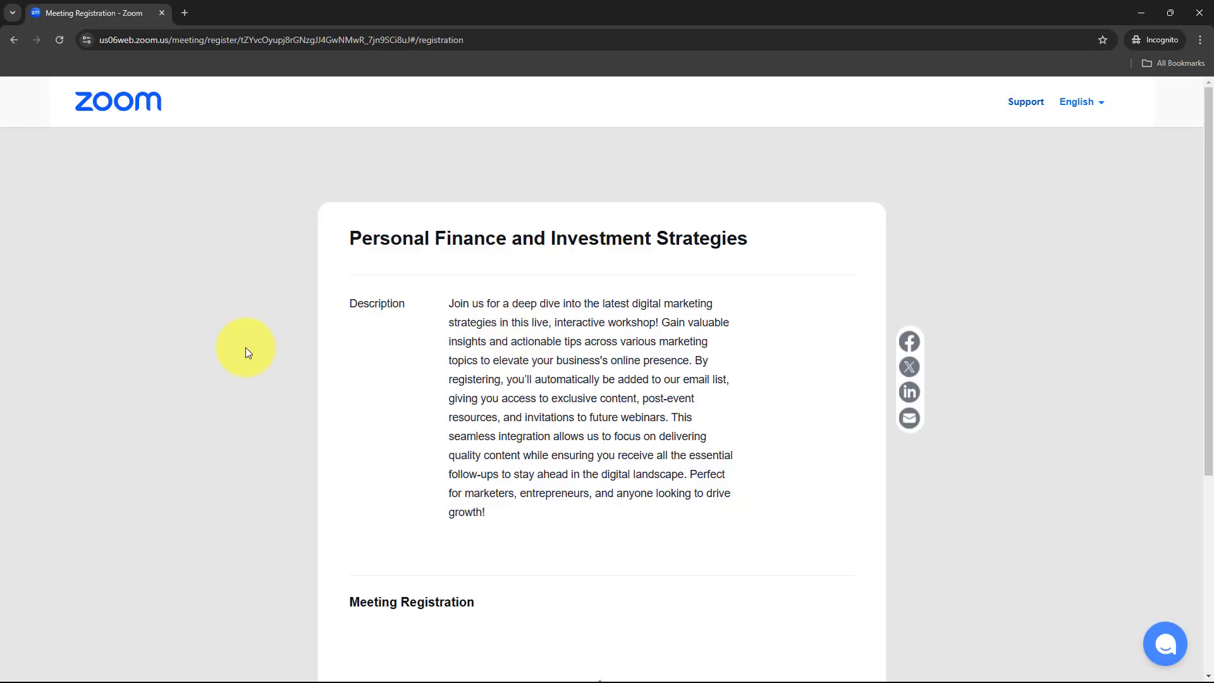
scroll(247, 352, down, 5)
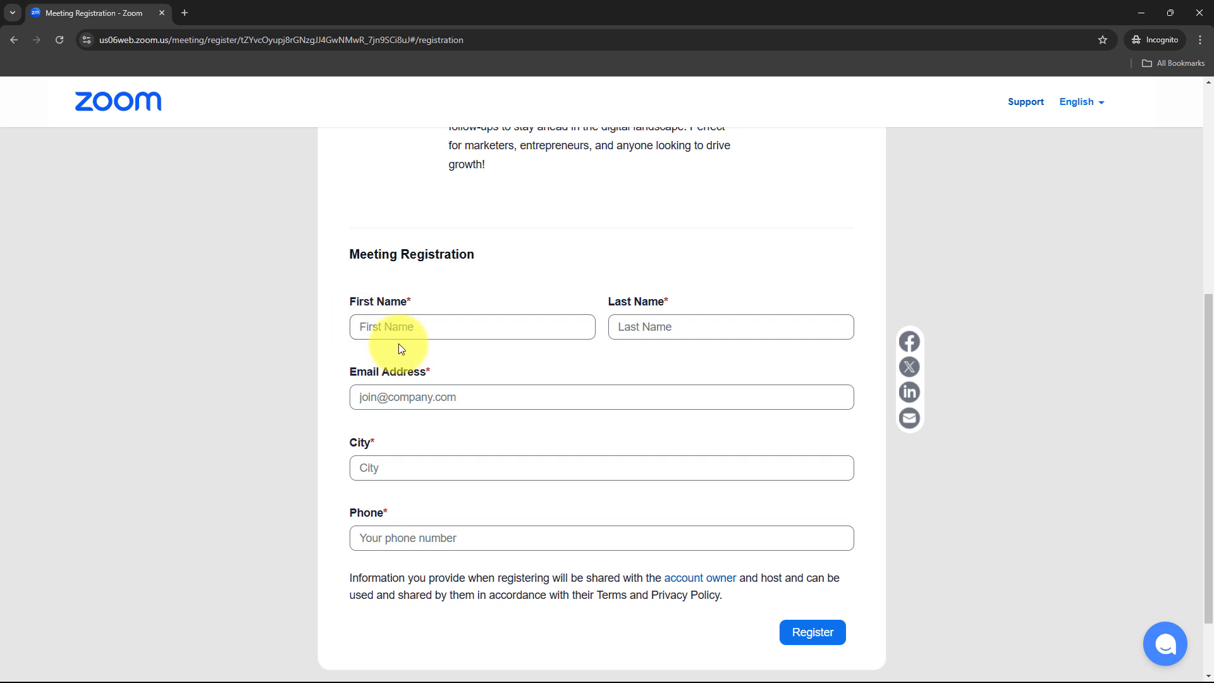
- Fill in the registrant's first name, last name, email, phone number and the city Bhopal, and submit the meeting registration
click(370, 323)
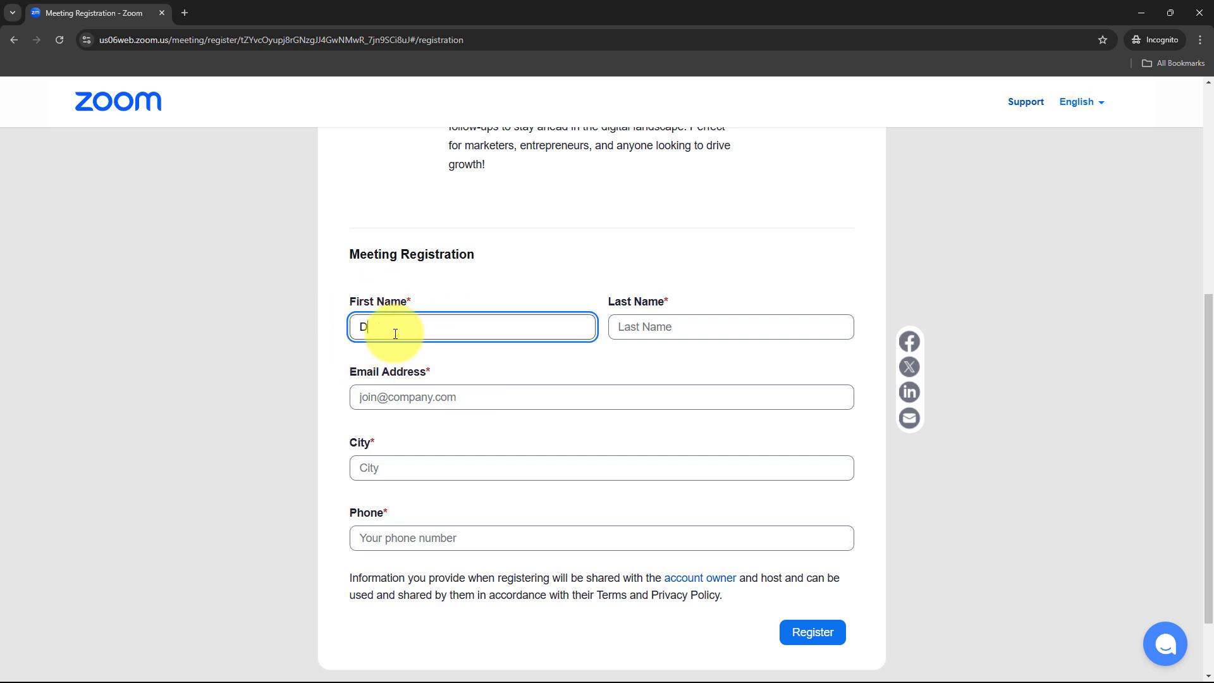
click(701, 332)
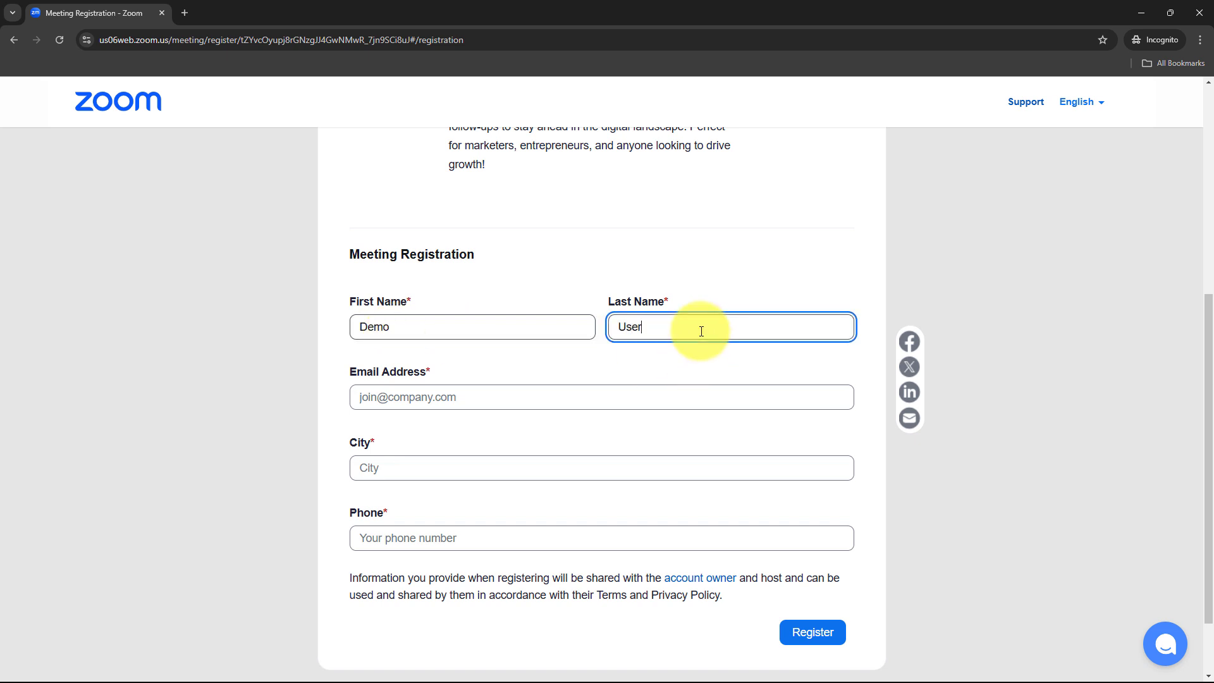
click(683, 394)
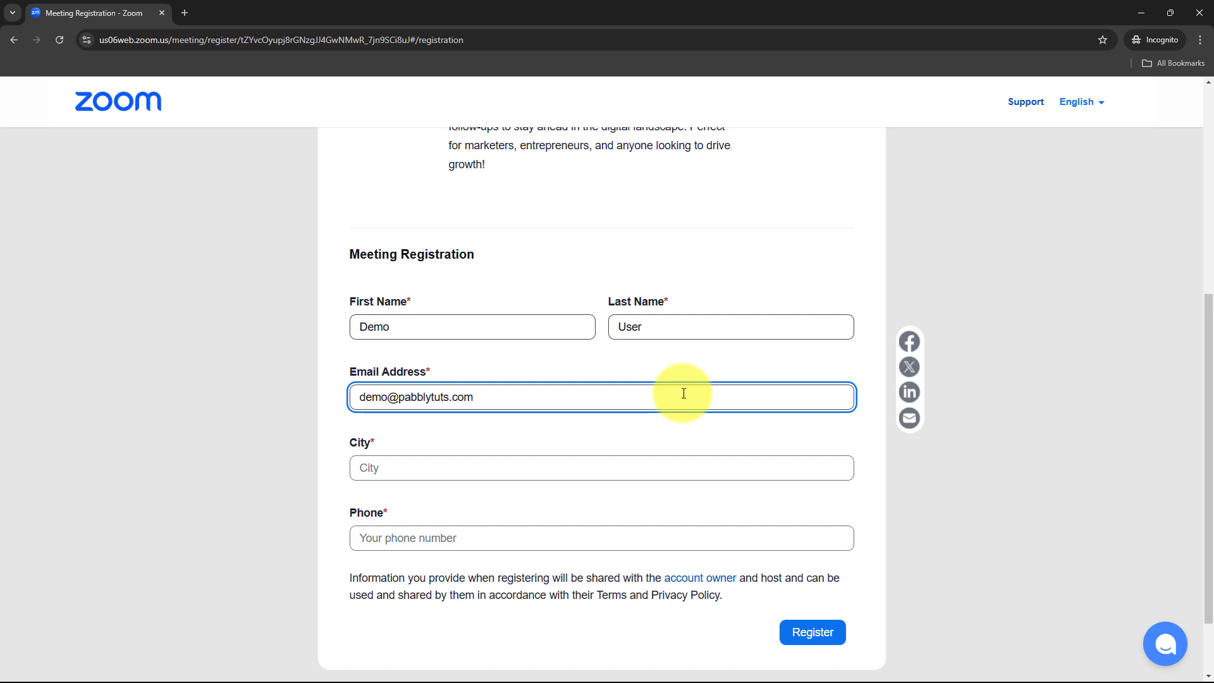
click(566, 469)
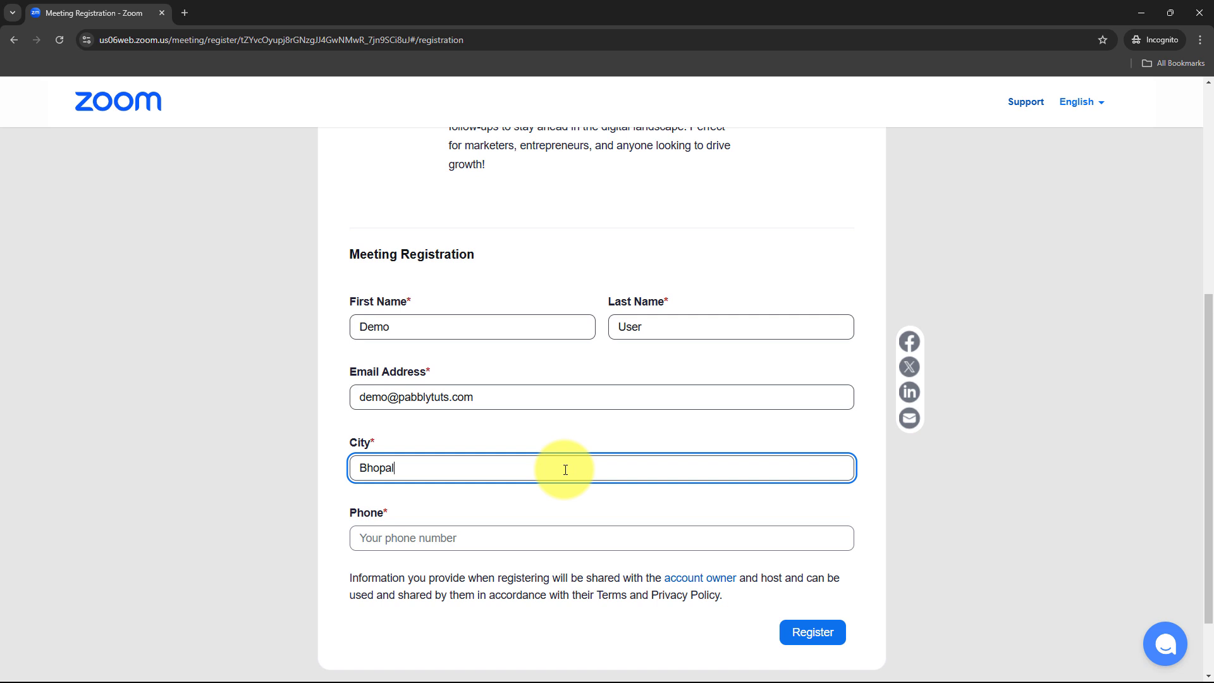
click(553, 537)
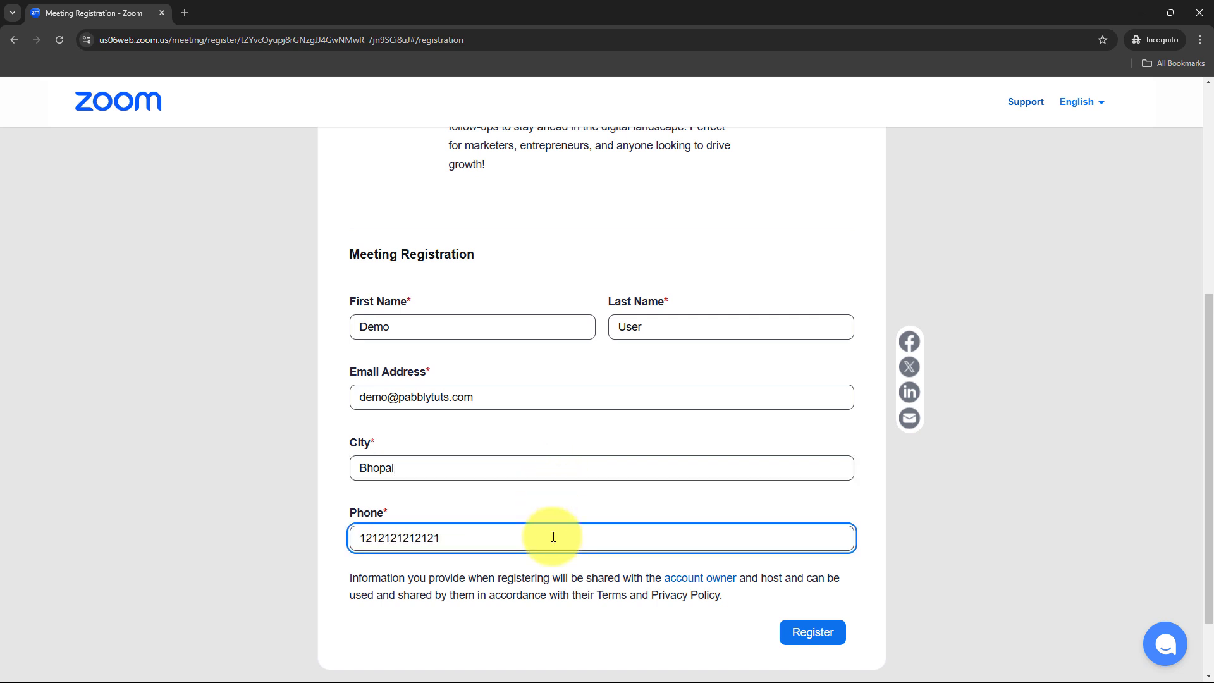
click(834, 632)
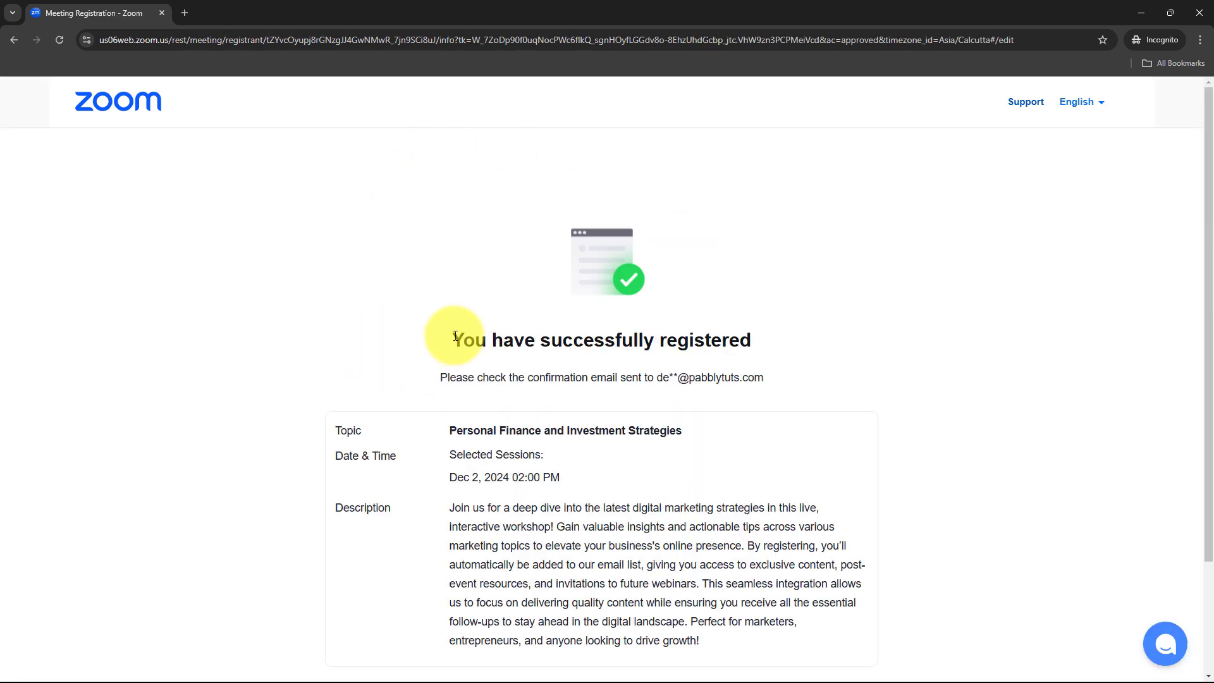
- Check the registration confirmation message and the meeting topic on the confirmation page
drag(453, 337, 749, 336)
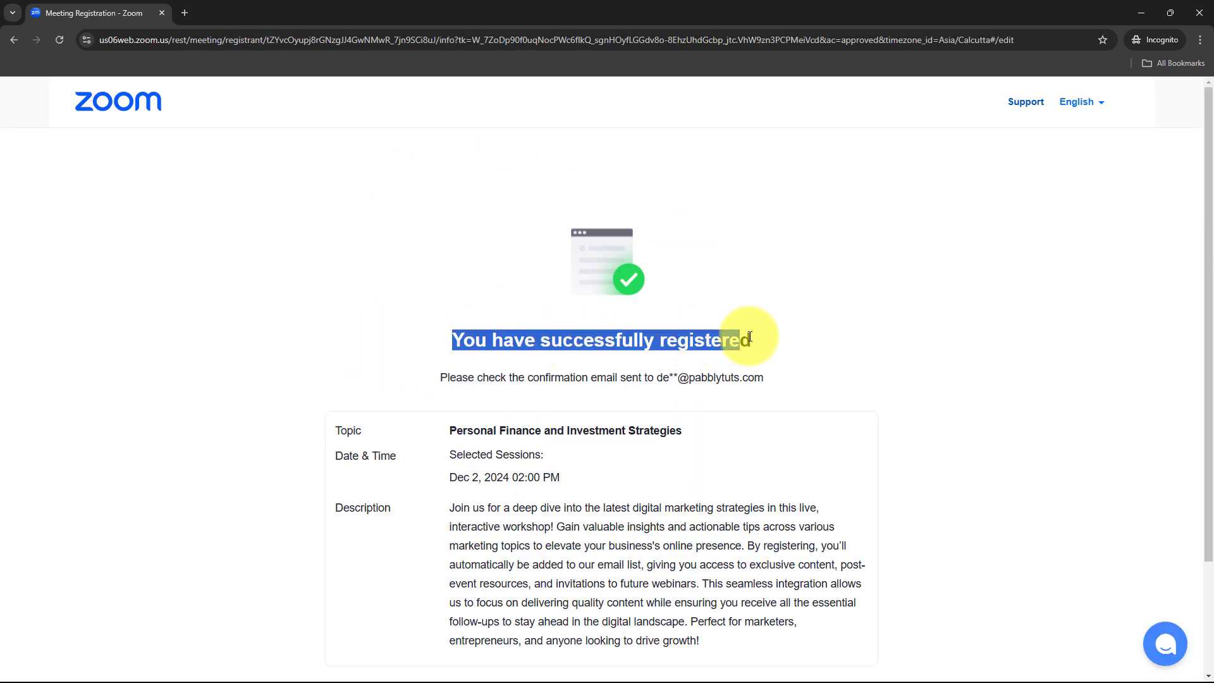
click(316, 393)
scroll(387, 361, down, 1)
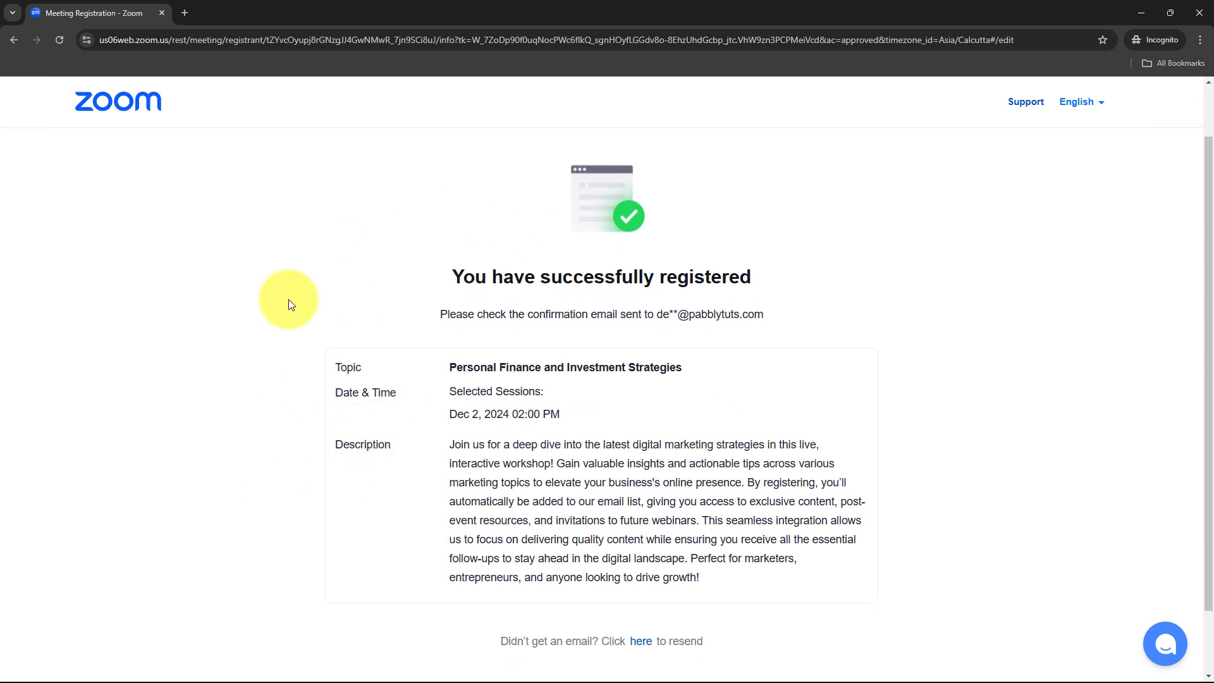
drag(445, 375, 721, 360)
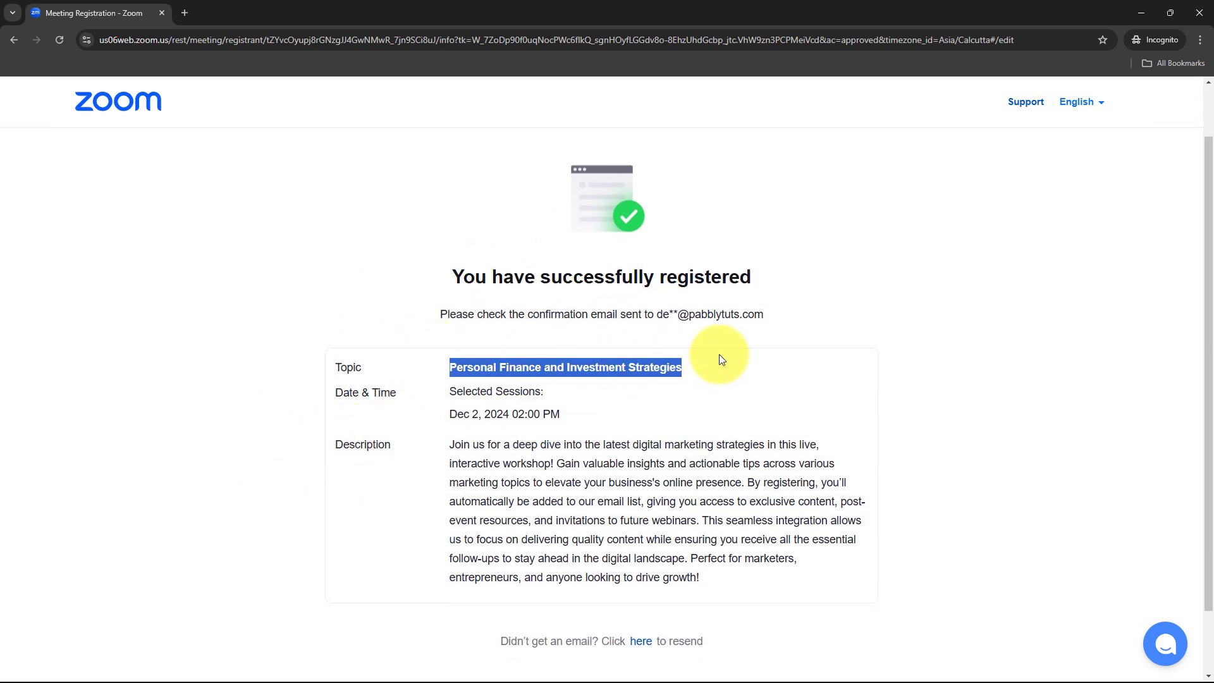
click(726, 384)
scroll(628, 434, up, 1)
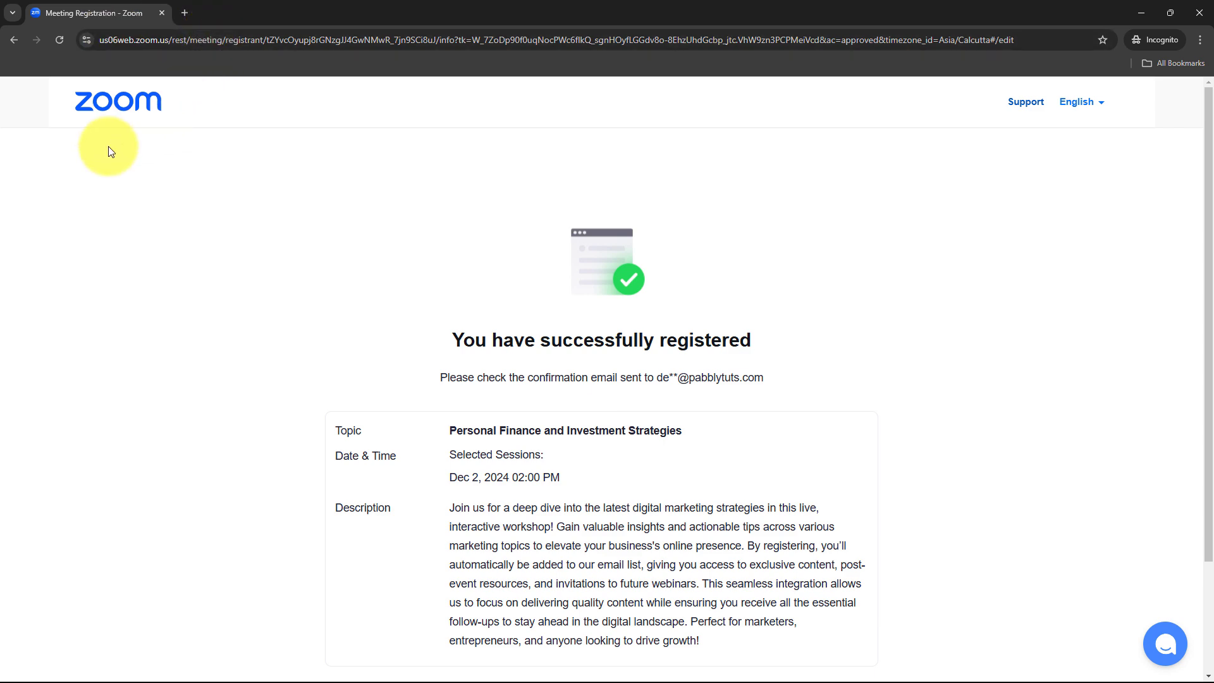
- Leave the incognito window, return to the Pabbly Connect workflow, and look over the response received by the Zoom trigger
click(1132, 6)
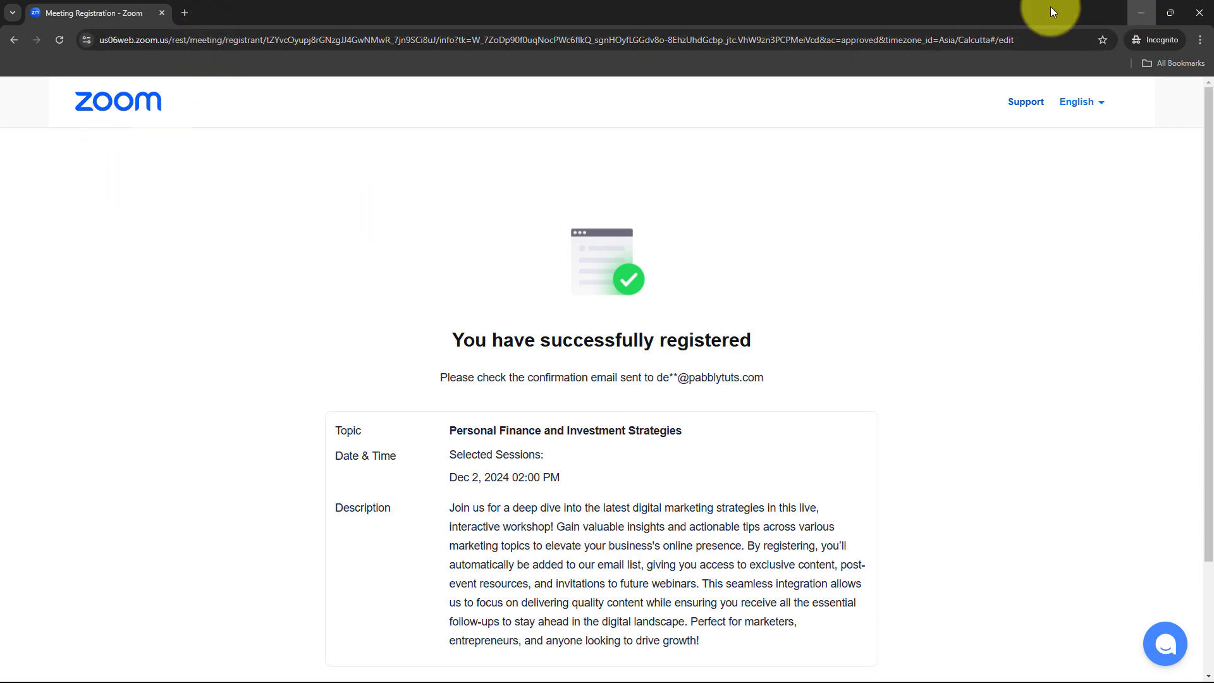
click(509, 7)
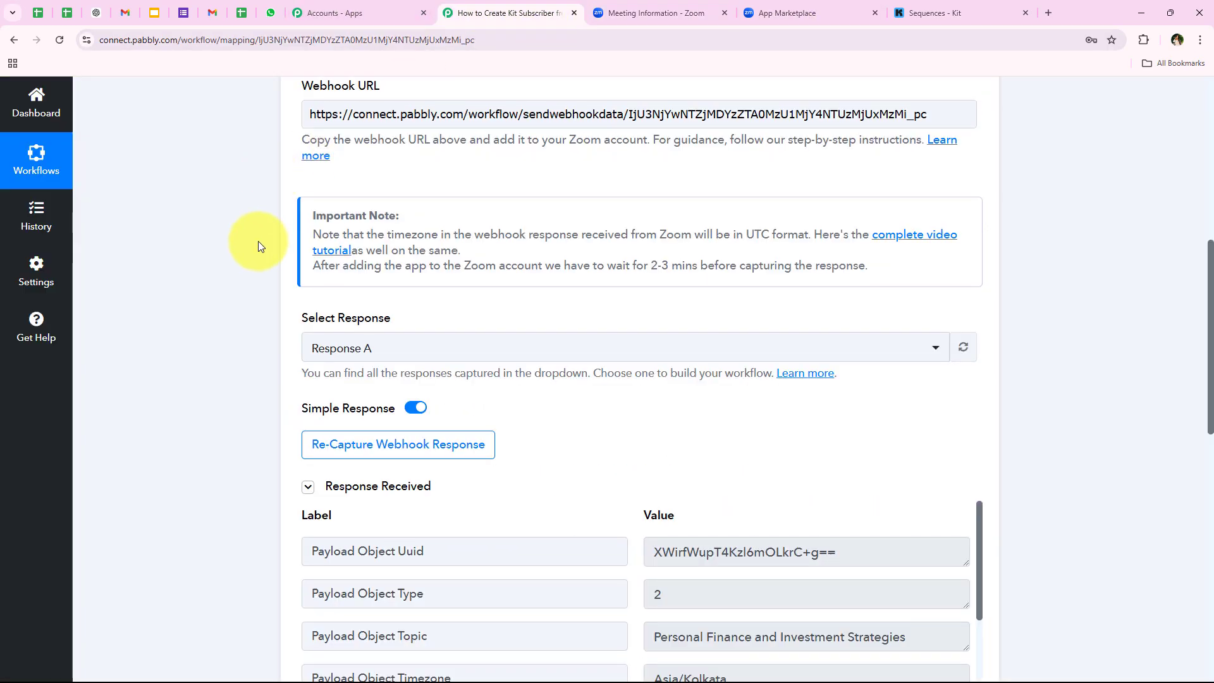
scroll(260, 245, down, 4)
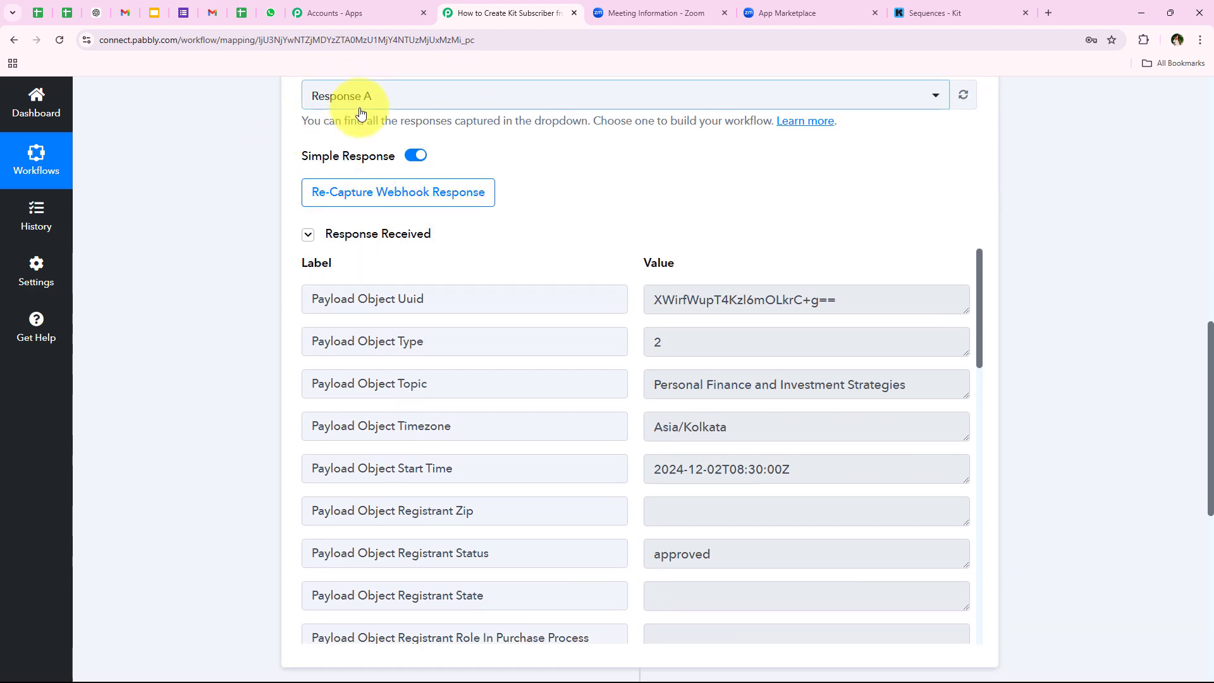
scroll(361, 157, up, 1)
scroll(351, 184, down, 6)
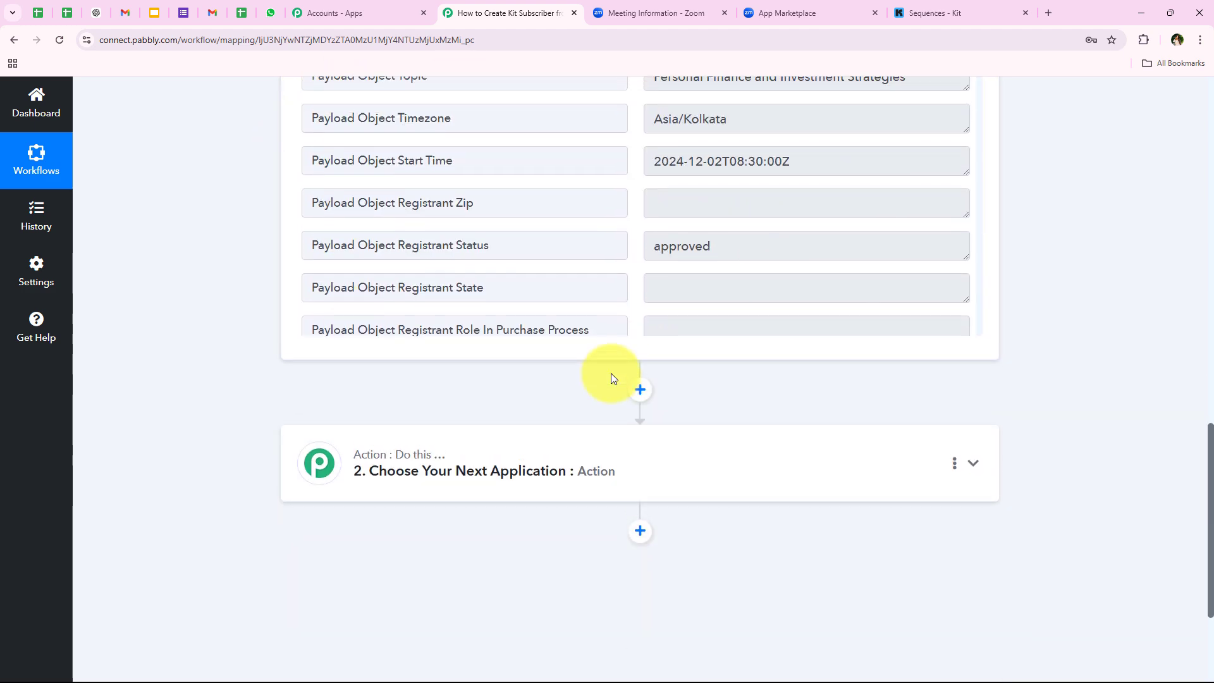
scroll(613, 379, up, 3)
scroll(678, 426, up, 1)
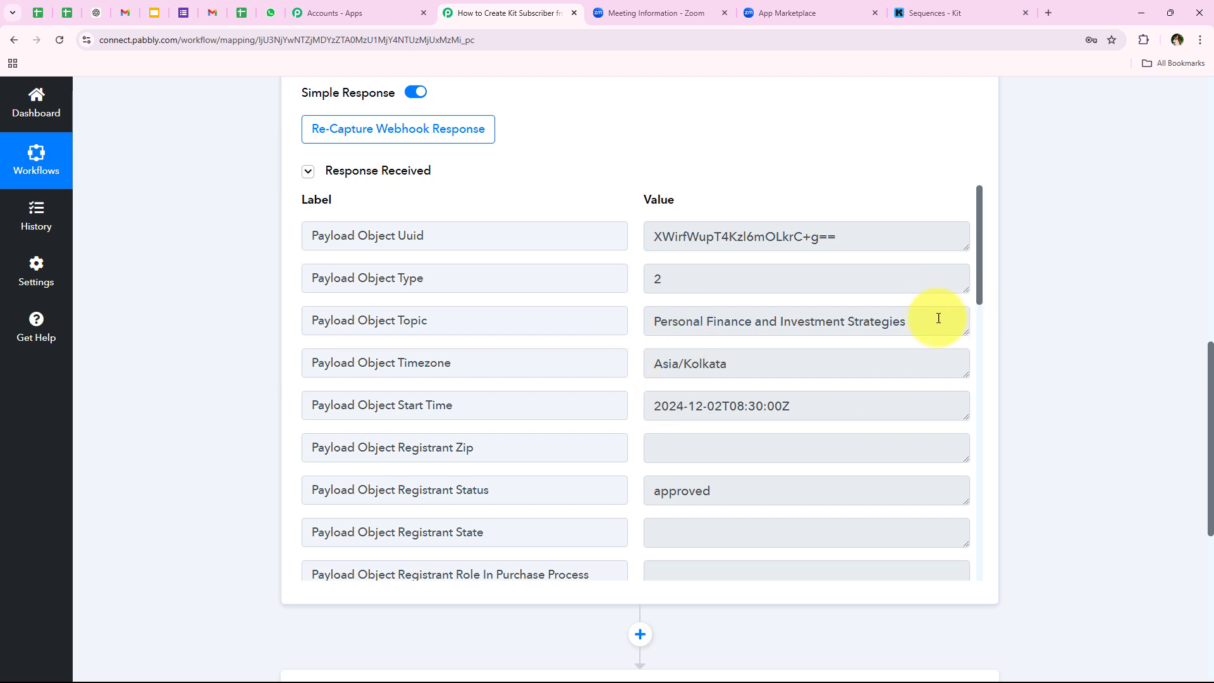
- Examine the meeting topic and the registrant's phone, last name, first name, email and city in the captured response
drag(938, 319, 515, 313)
scroll(697, 380, down, 4)
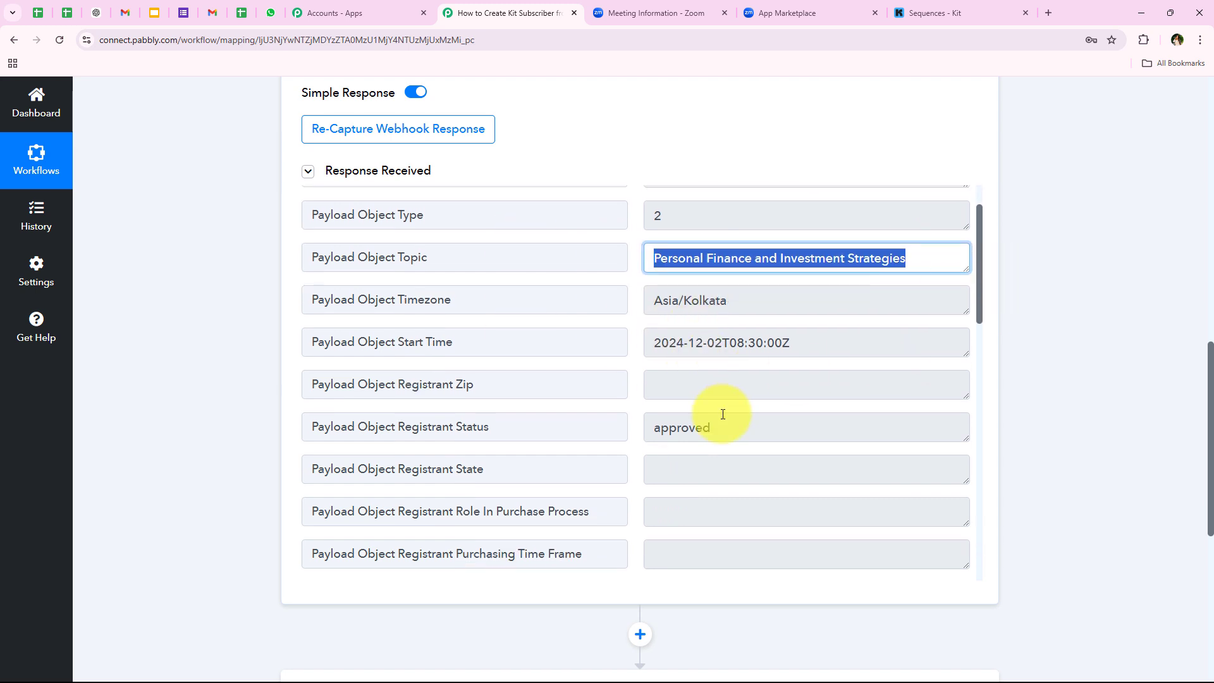
drag(784, 405, 623, 390)
scroll(704, 388, down, 2)
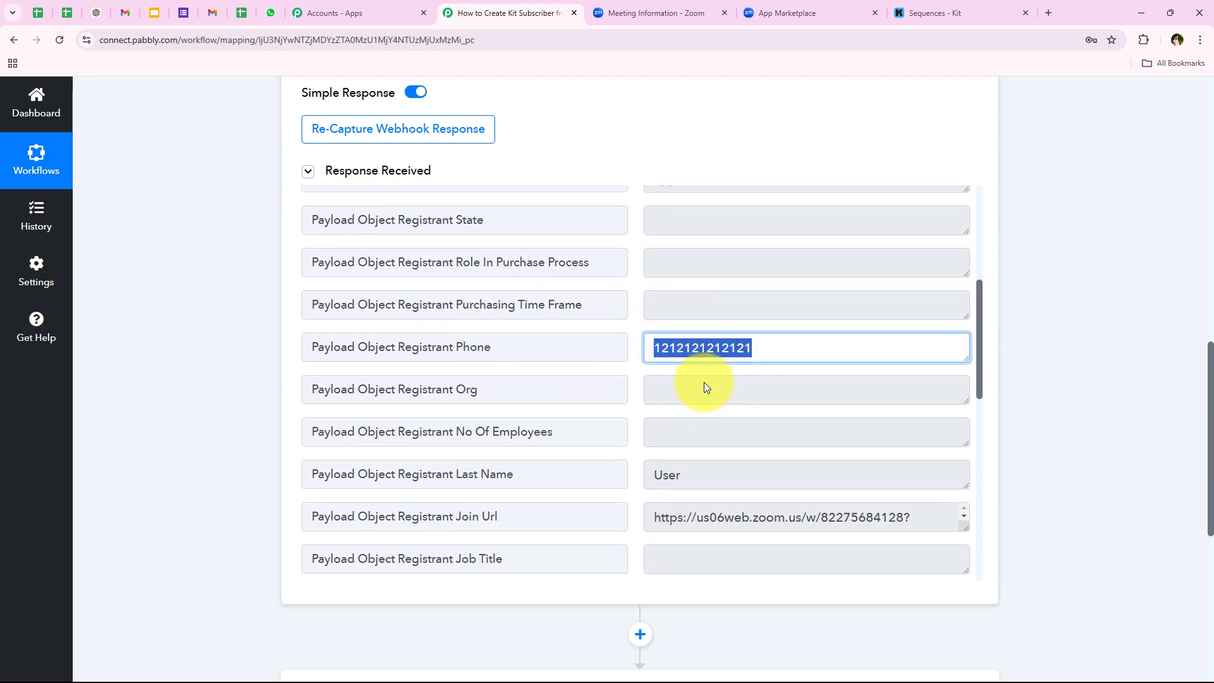
drag(728, 412, 621, 411)
scroll(676, 416, down, 3)
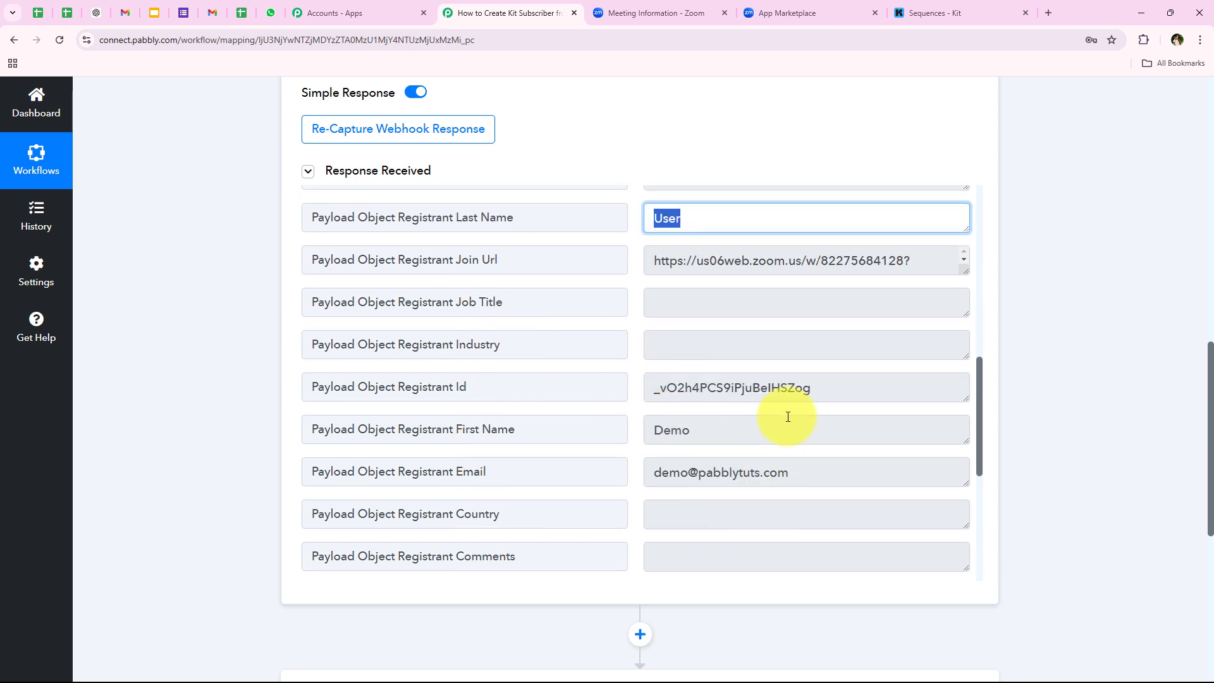
drag(788, 415, 493, 422)
drag(896, 461, 510, 480)
scroll(760, 429, down, 3)
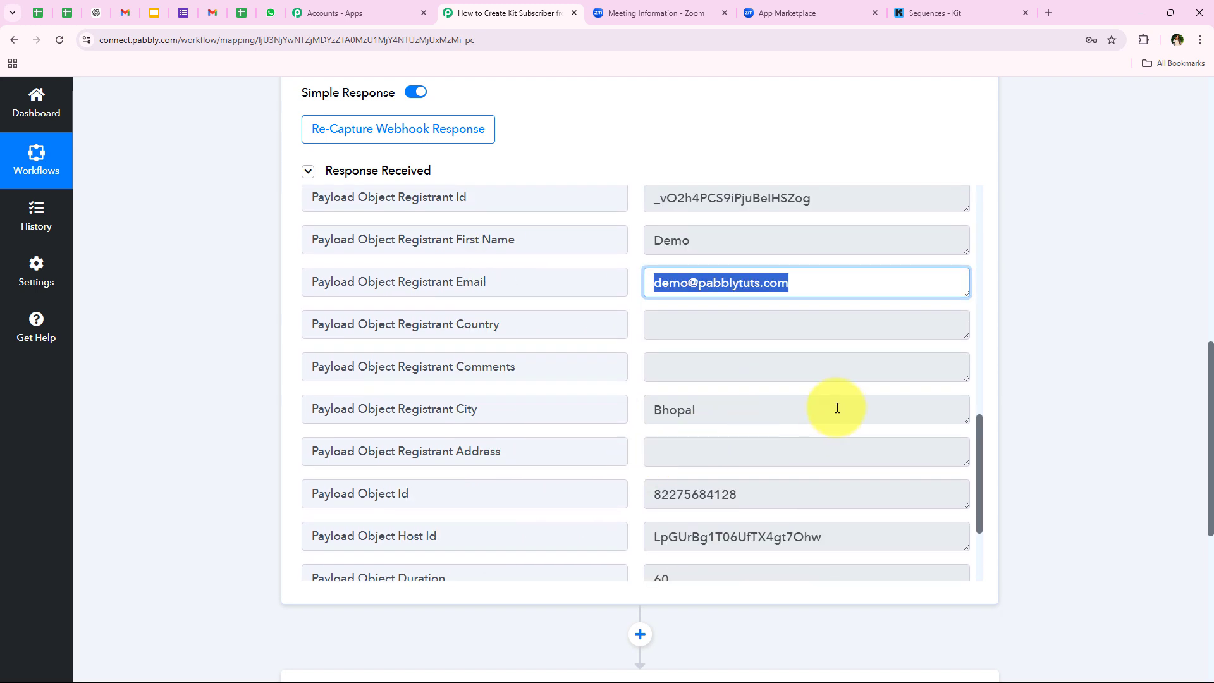
drag(775, 421, 401, 455)
scroll(235, 379, up, 10)
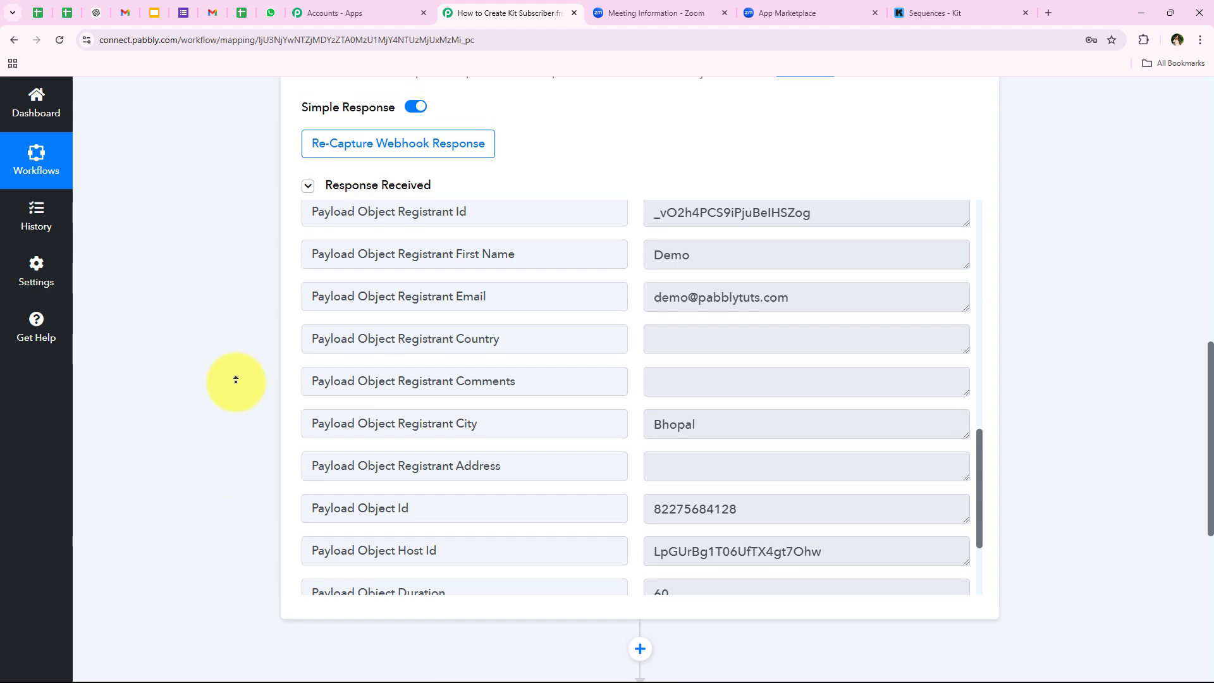
- Collapse the Zoom trigger and choose Kit as the app for the workflow's action step
click(748, 327)
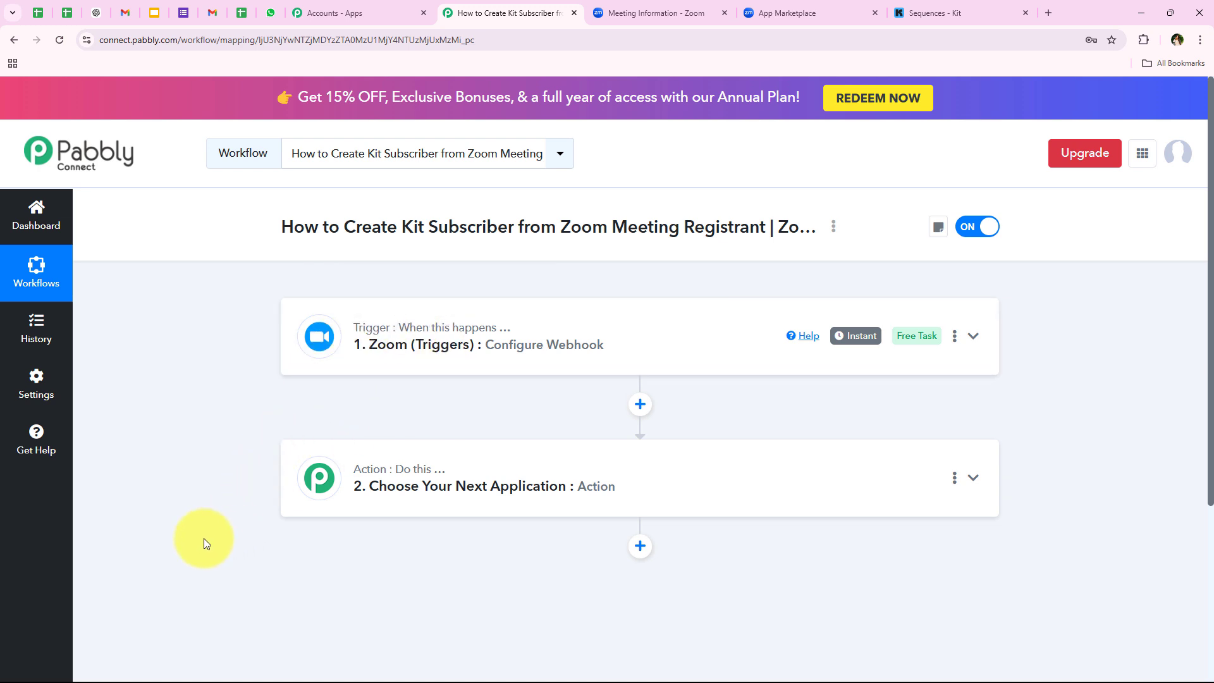
drag(345, 226, 515, 226)
click(392, 462)
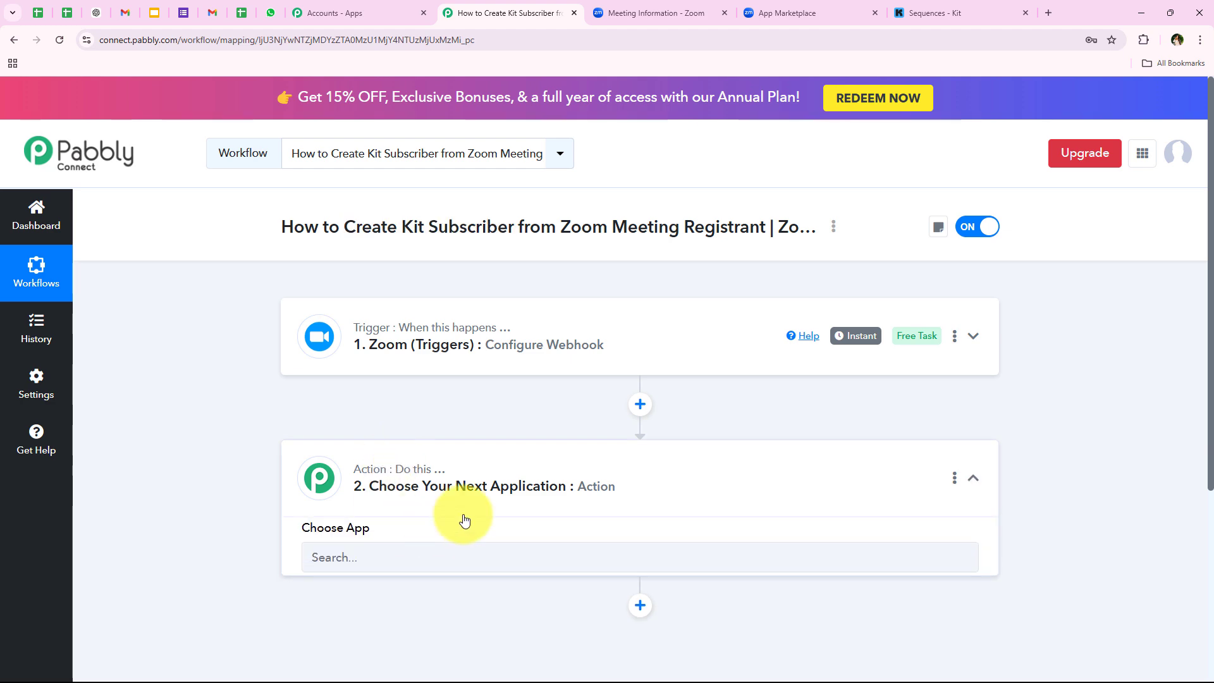
scroll(442, 522, down, 3)
click(362, 356)
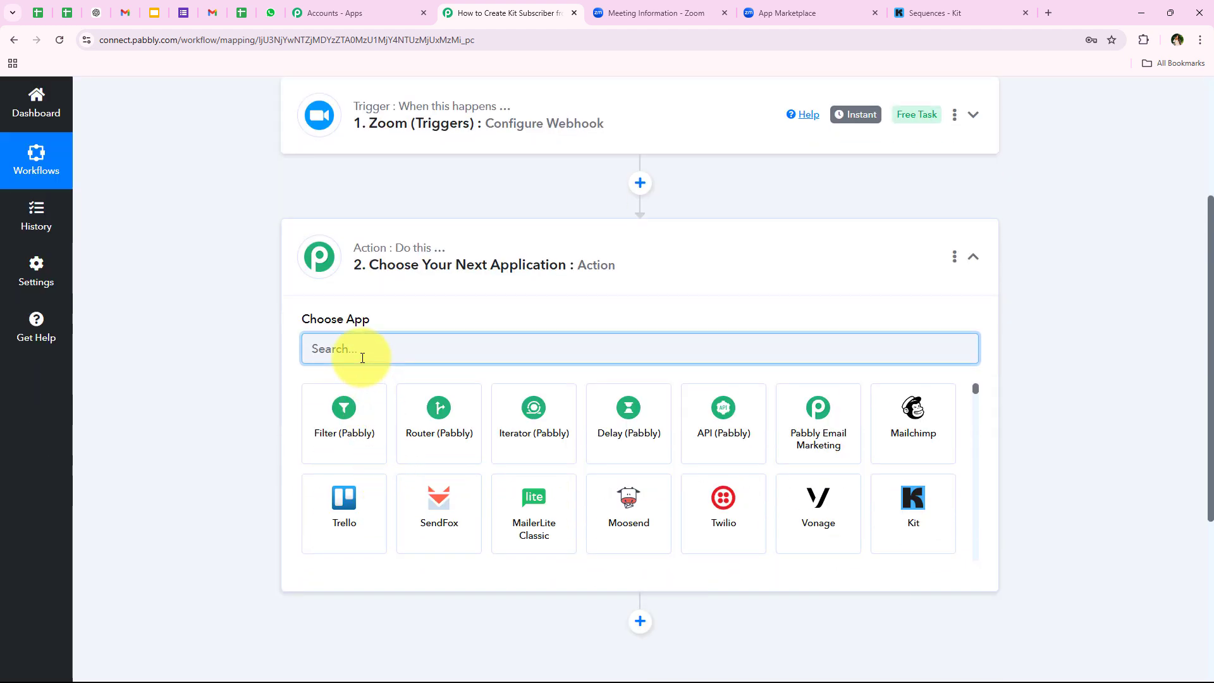
text(Kit)
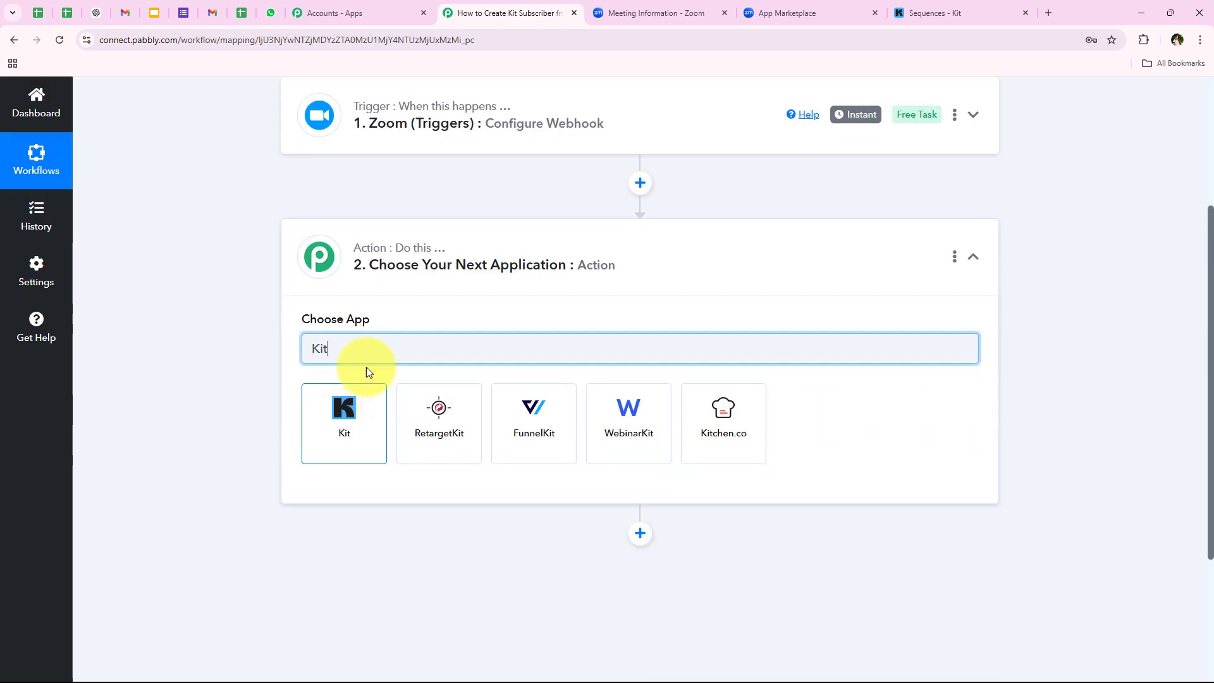
click(346, 402)
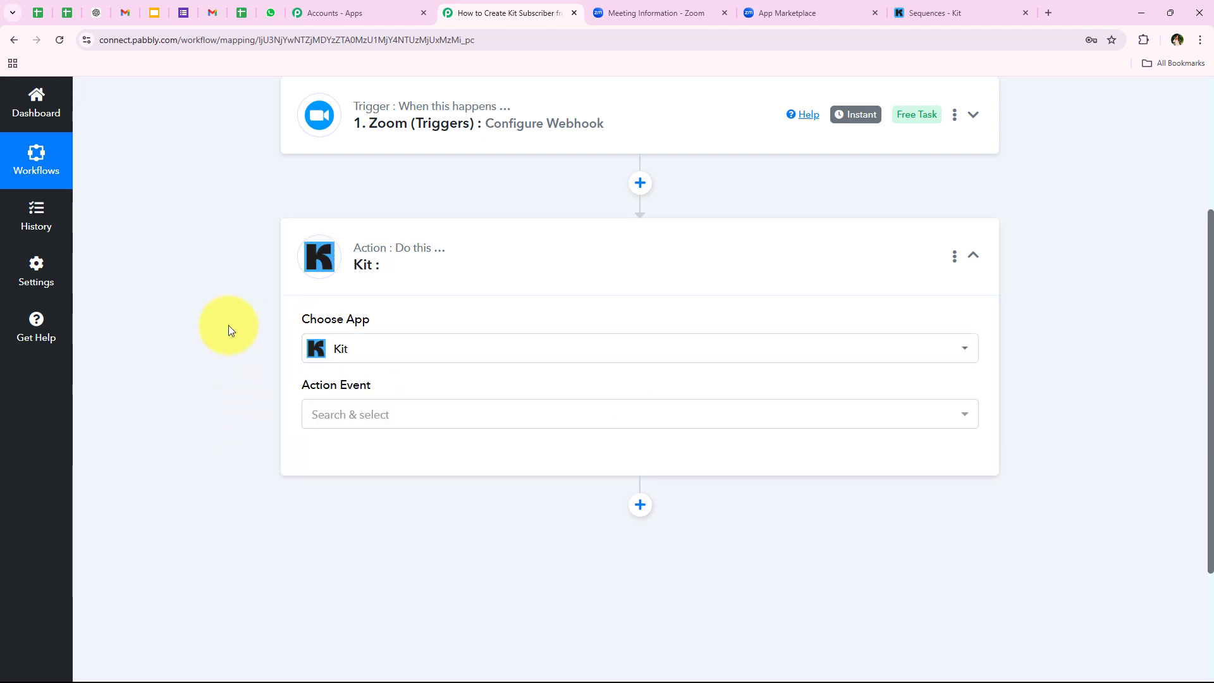
- Set the Kit action event to Add Subscriber to a Sequence
scroll(238, 286, up, 3)
scroll(275, 381, down, 2)
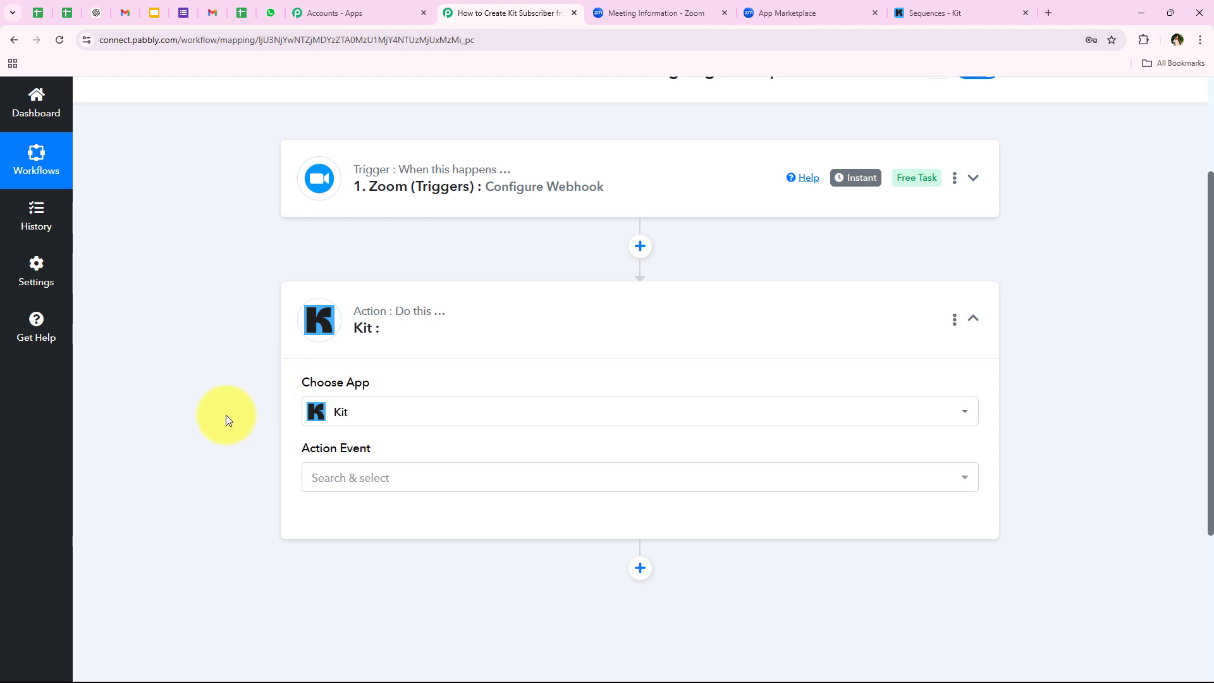
scroll(225, 287, up, 2)
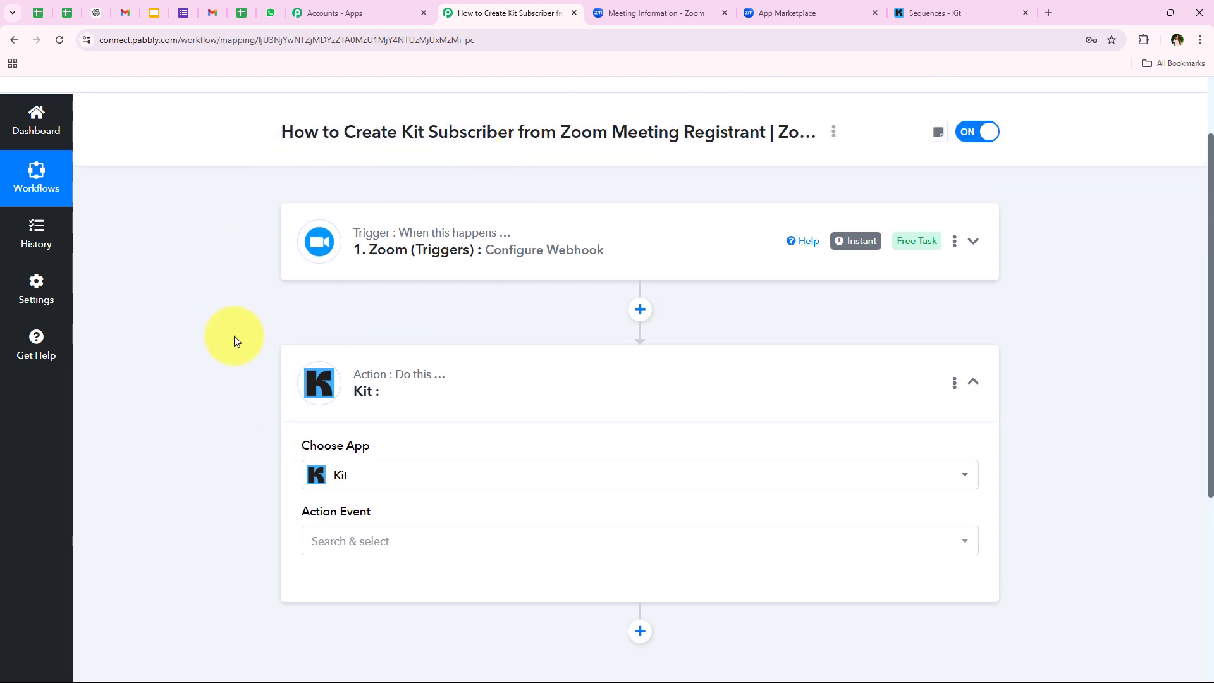
scroll(219, 377, down, 3)
click(415, 361)
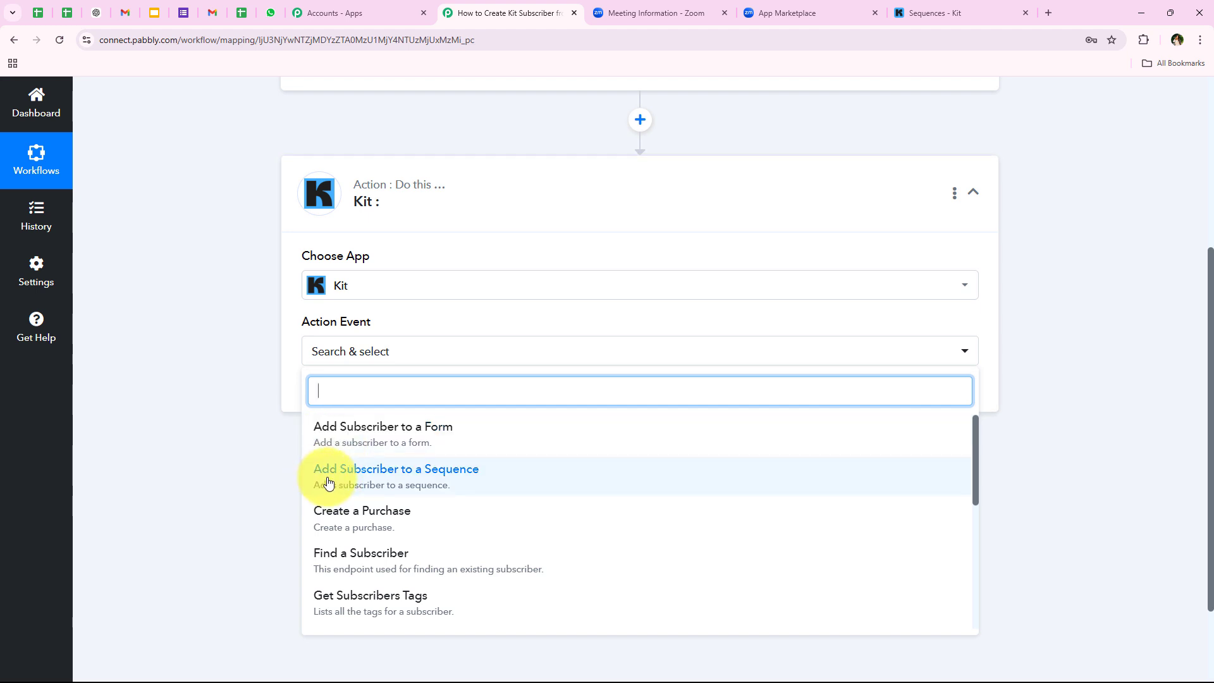
click(541, 480)
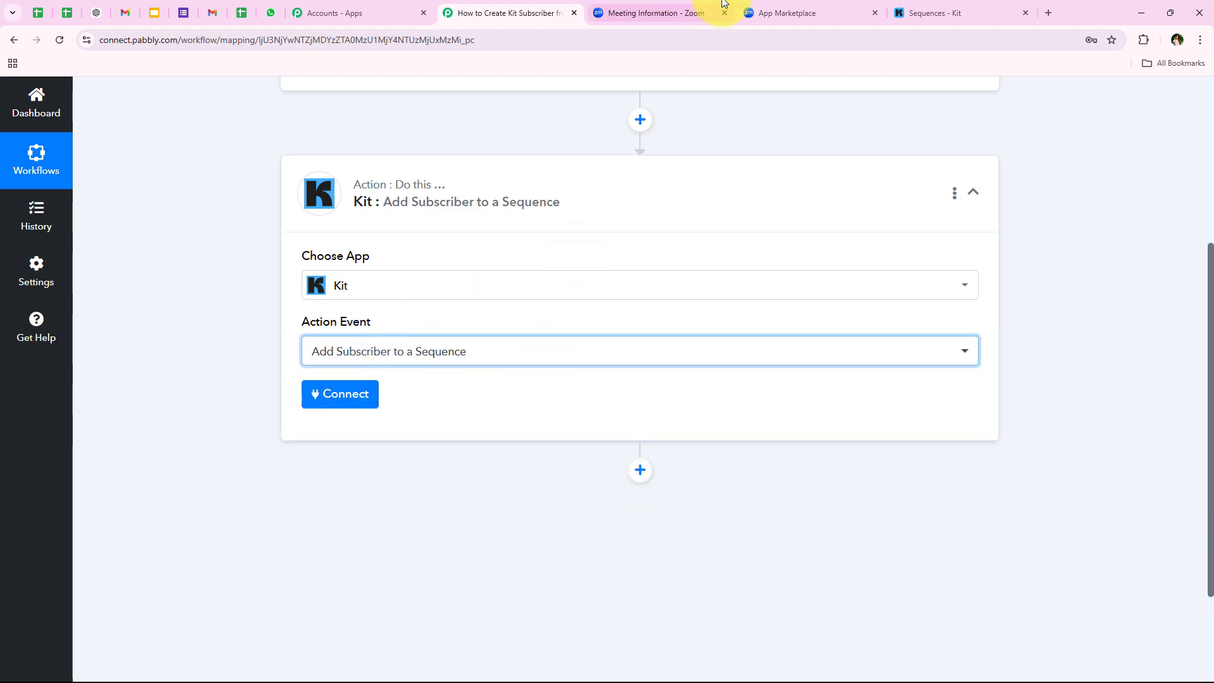
- Check the Webinar Registrants sequence on Kit's Sequences page and return to the Pabbly Connect workflow
click(898, 13)
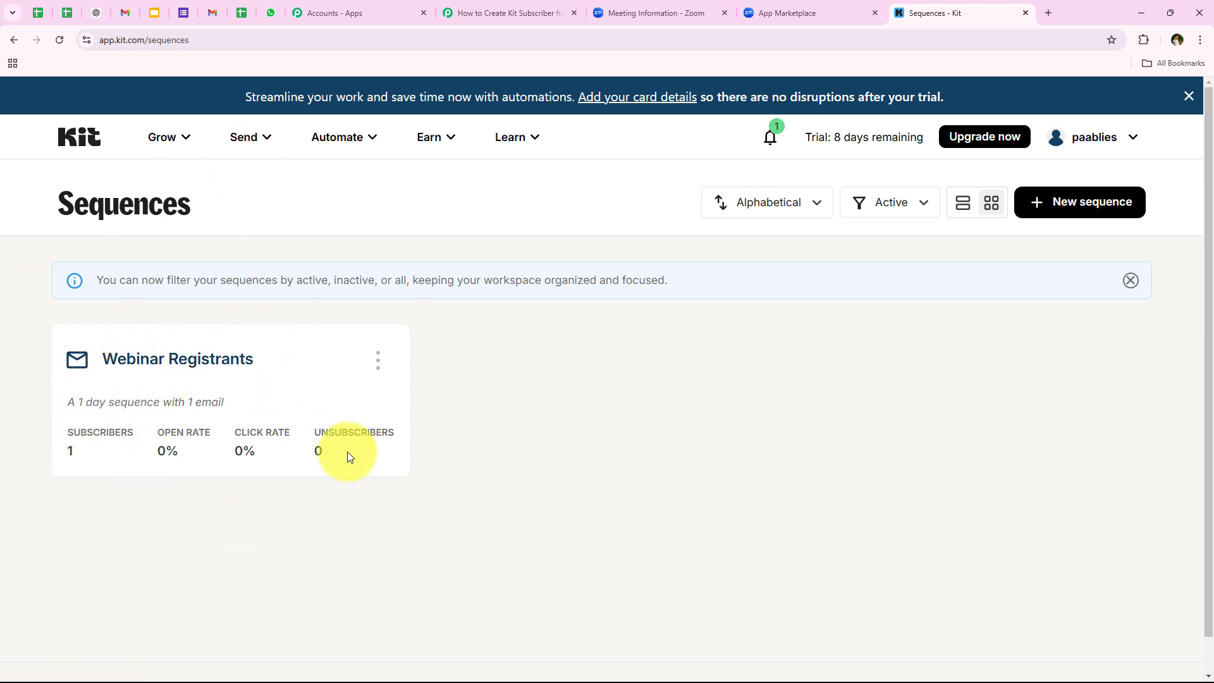
click(392, 12)
click(474, 13)
- Start adding a new Kit connection and read its API Key and API Secret requirements and the note on where to find them
click(344, 392)
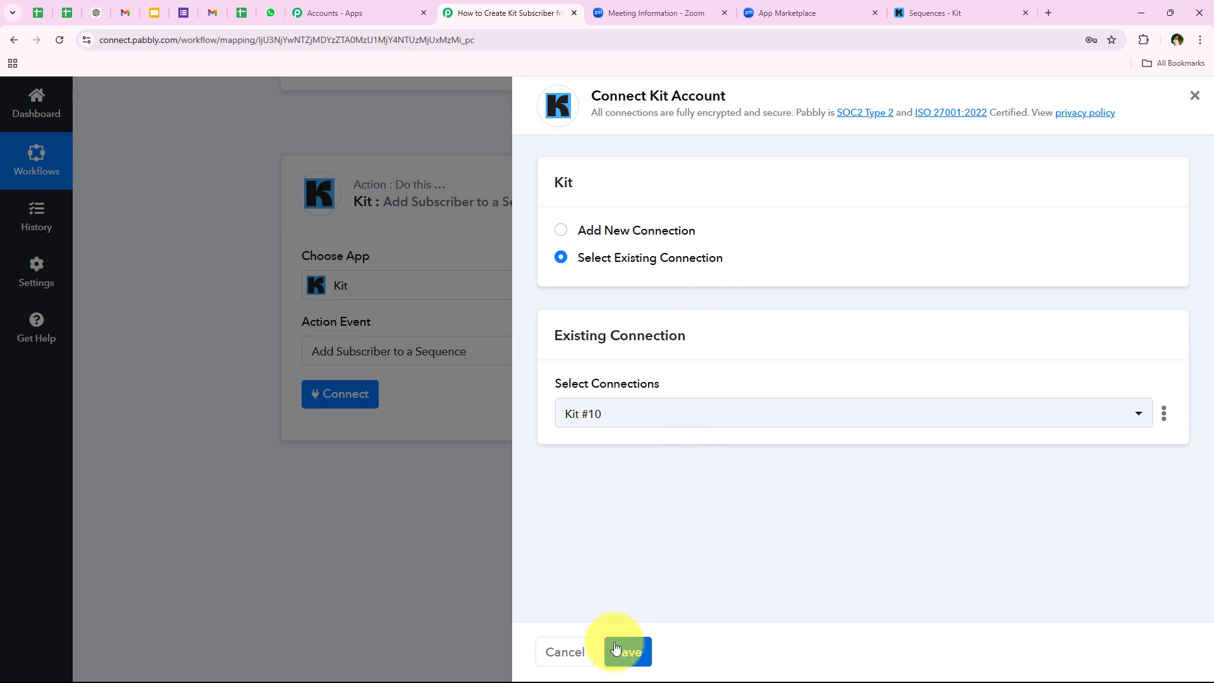
click(644, 234)
scroll(628, 416, down, 1)
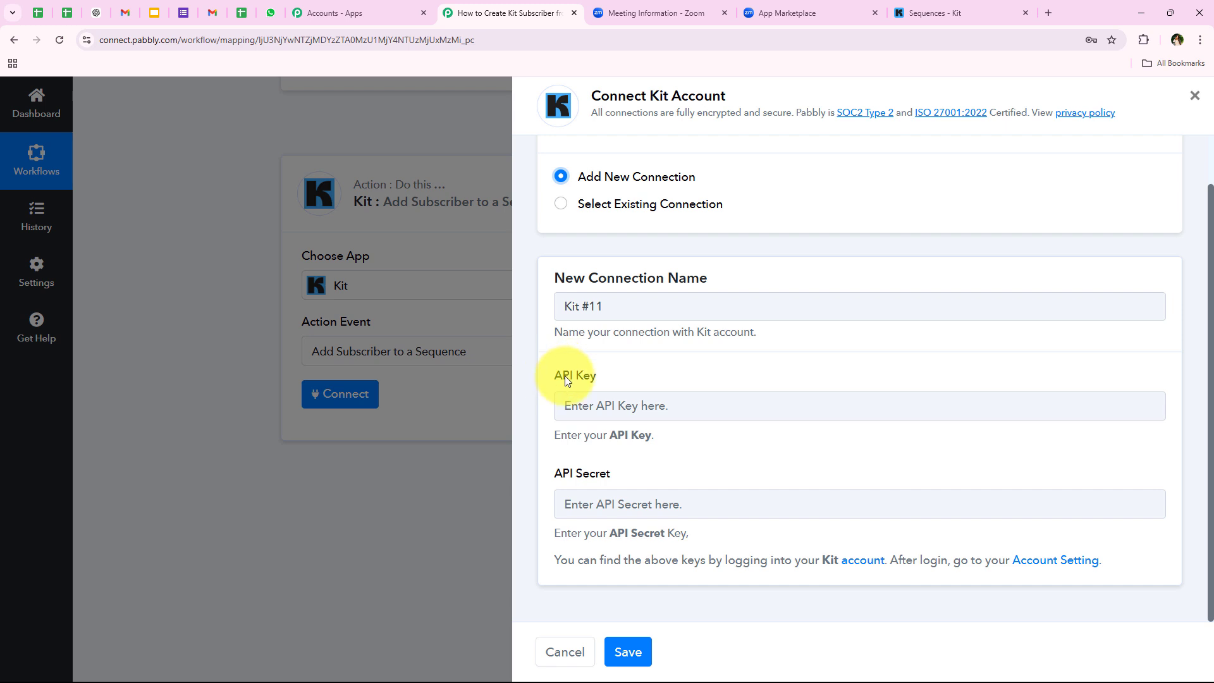
triple_click(564, 378)
drag(559, 473, 619, 473)
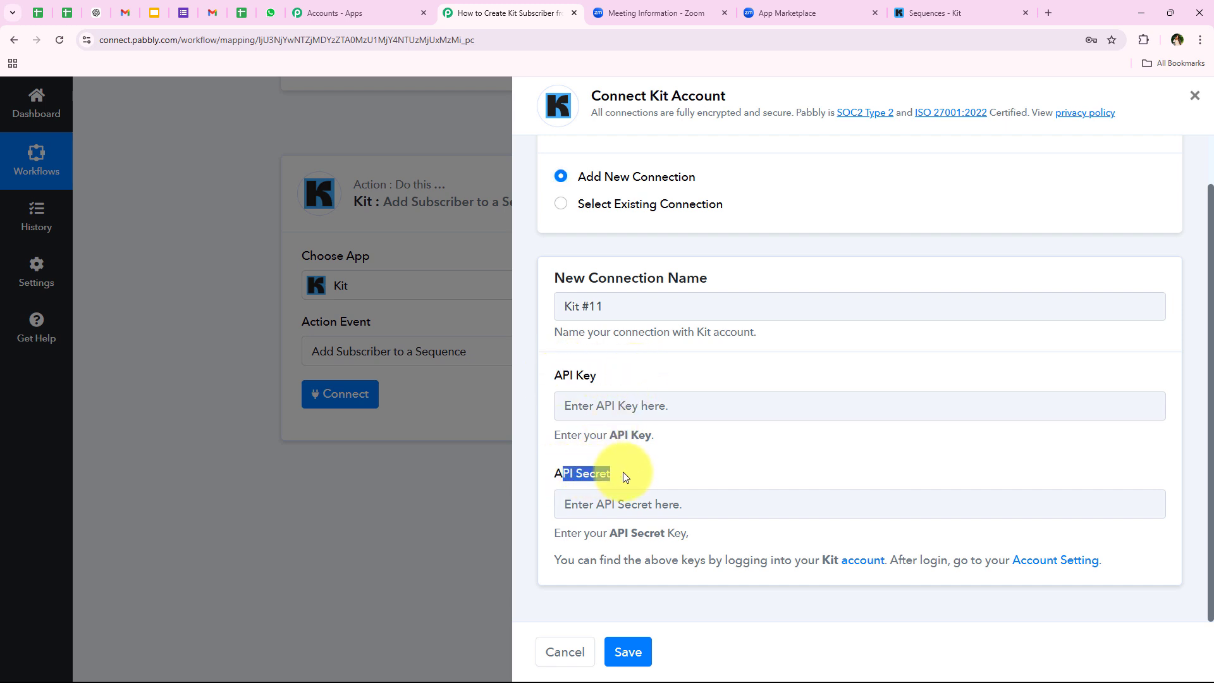
drag(544, 560, 1171, 640)
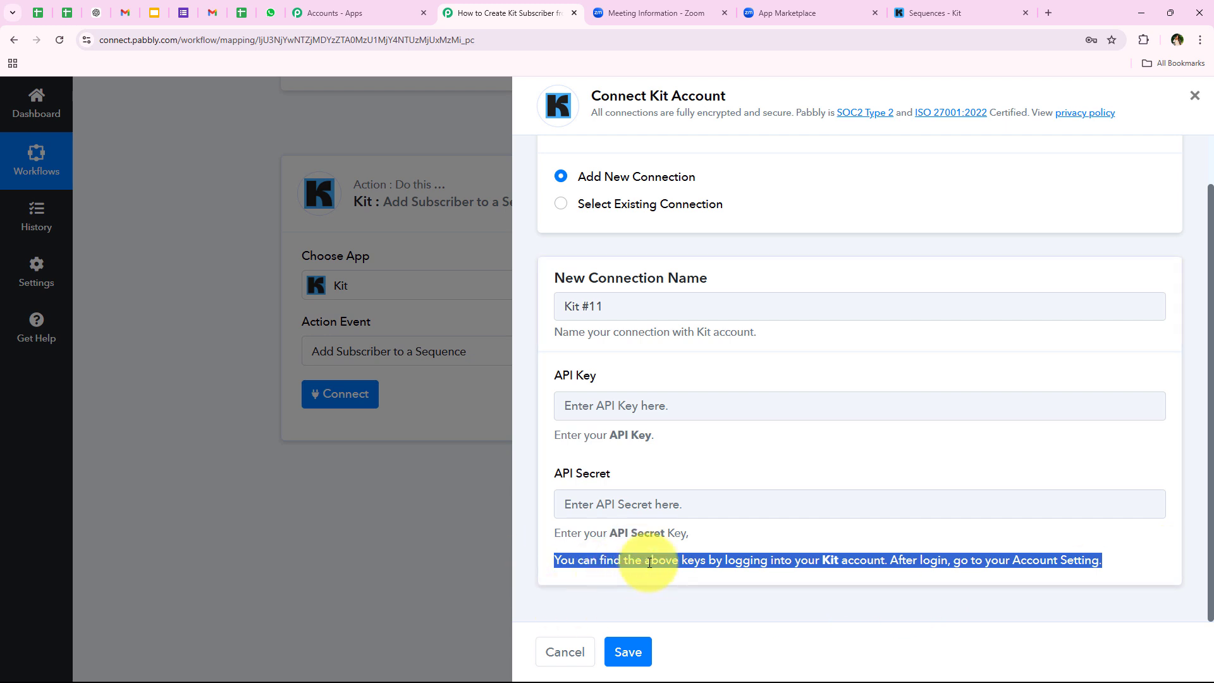
click(846, 551)
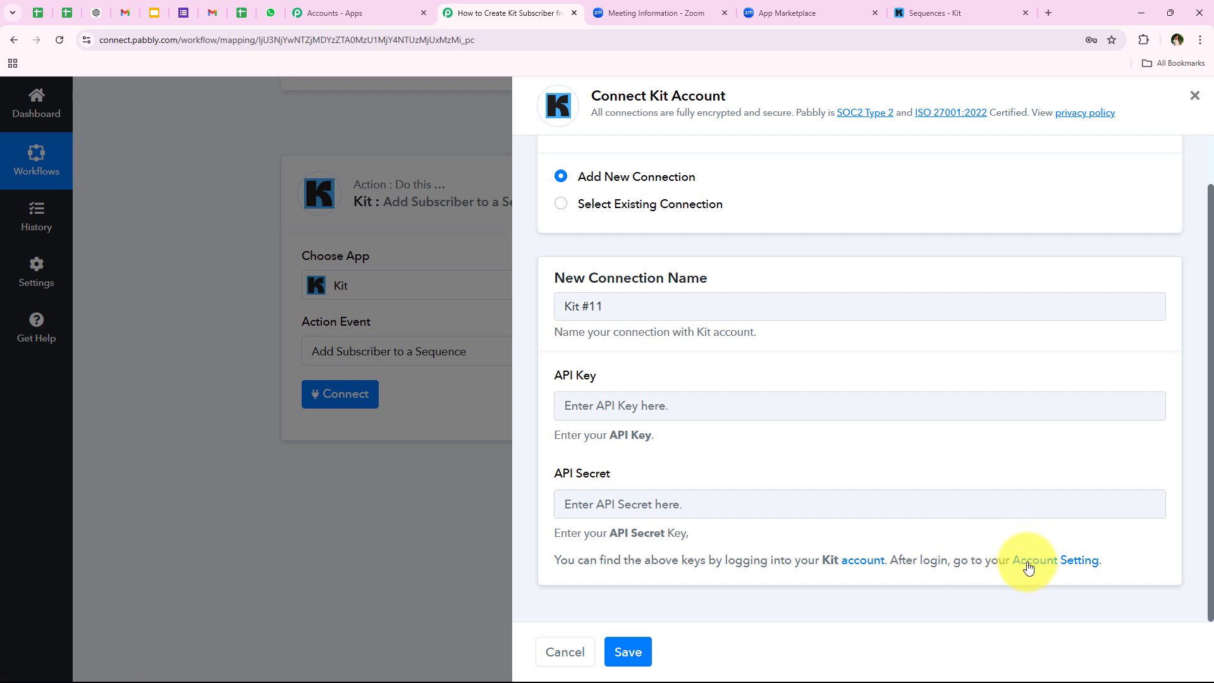
click(1093, 561)
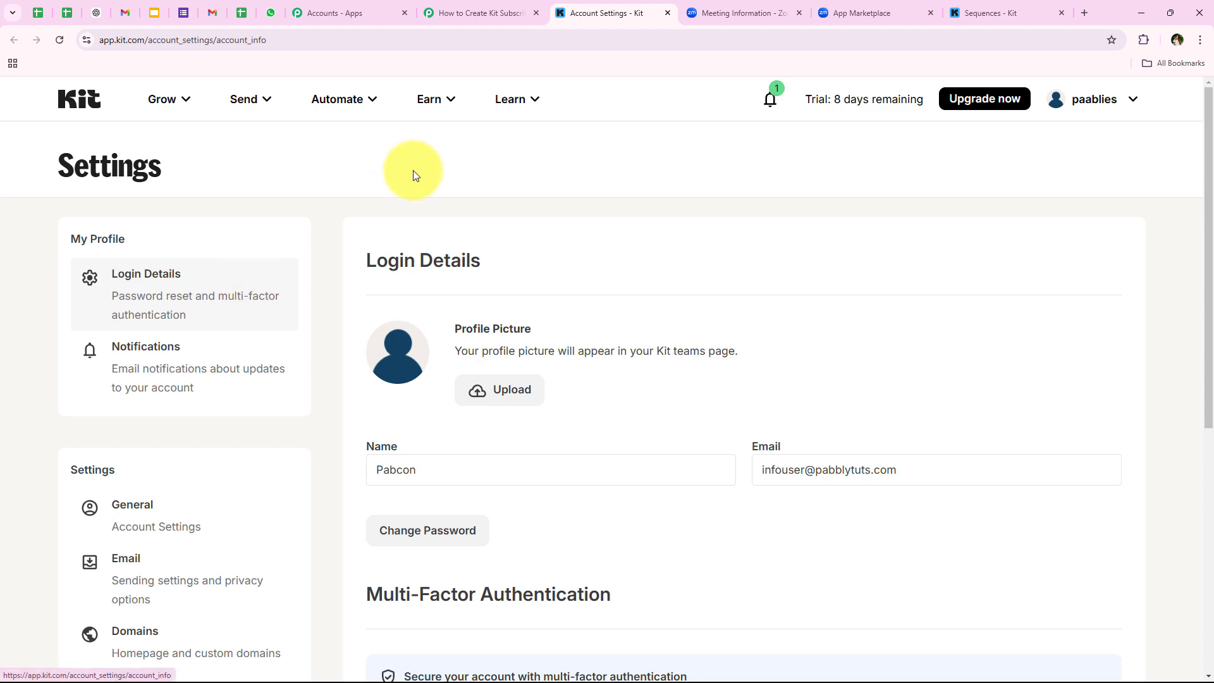
scroll(253, 310, down, 3)
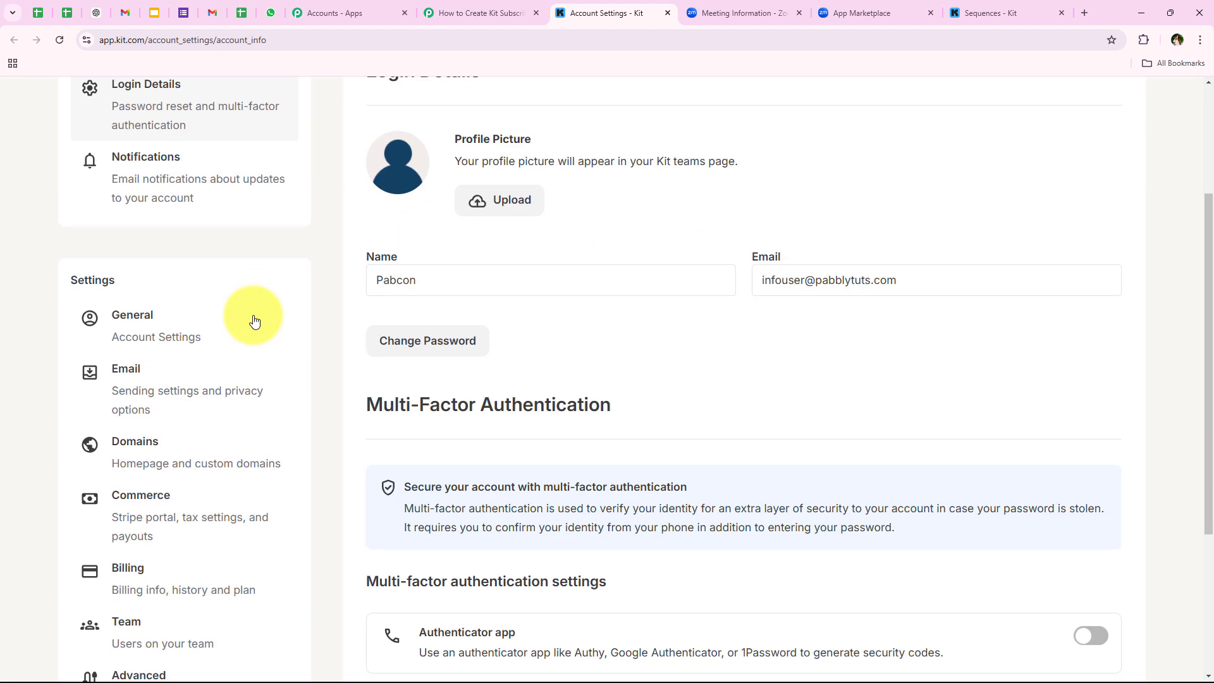
scroll(254, 321, down, 2)
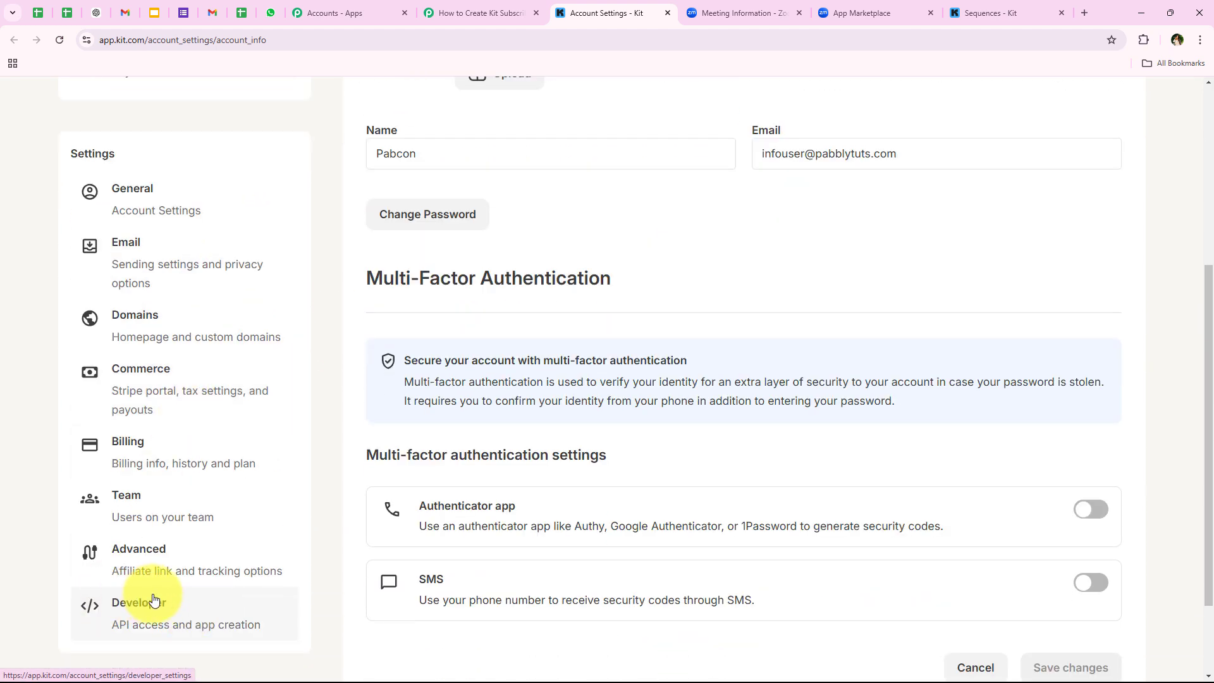
click(152, 613)
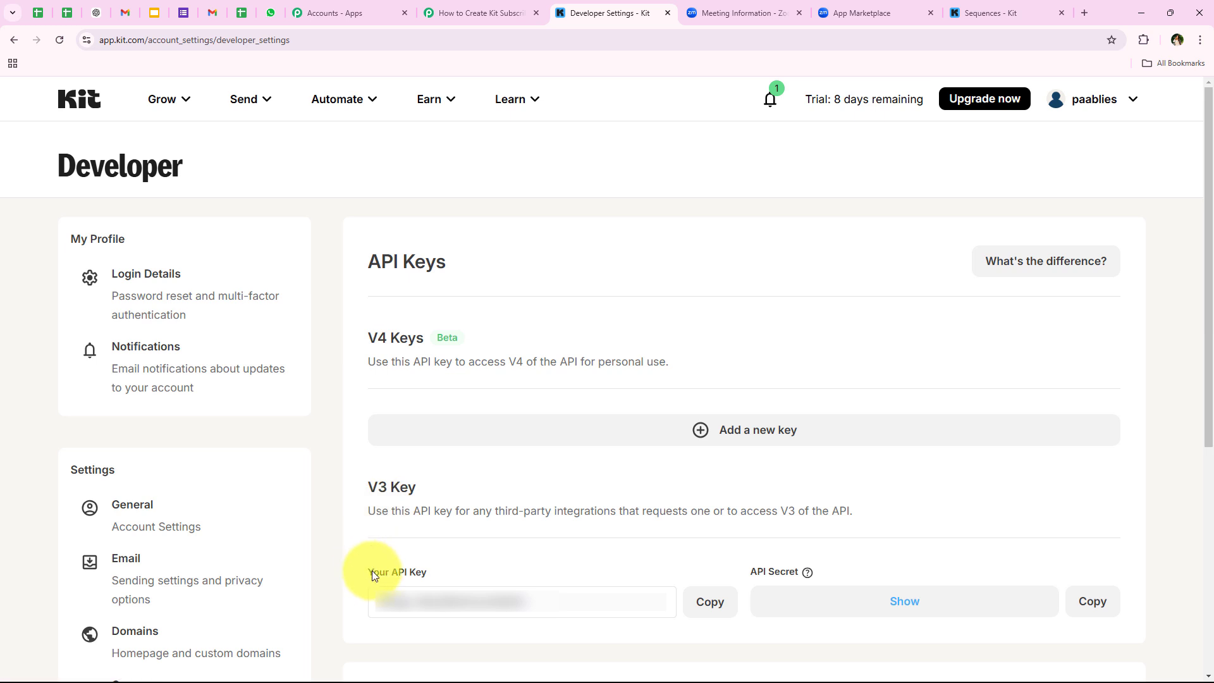
drag(372, 571, 455, 573)
triple_click(773, 572)
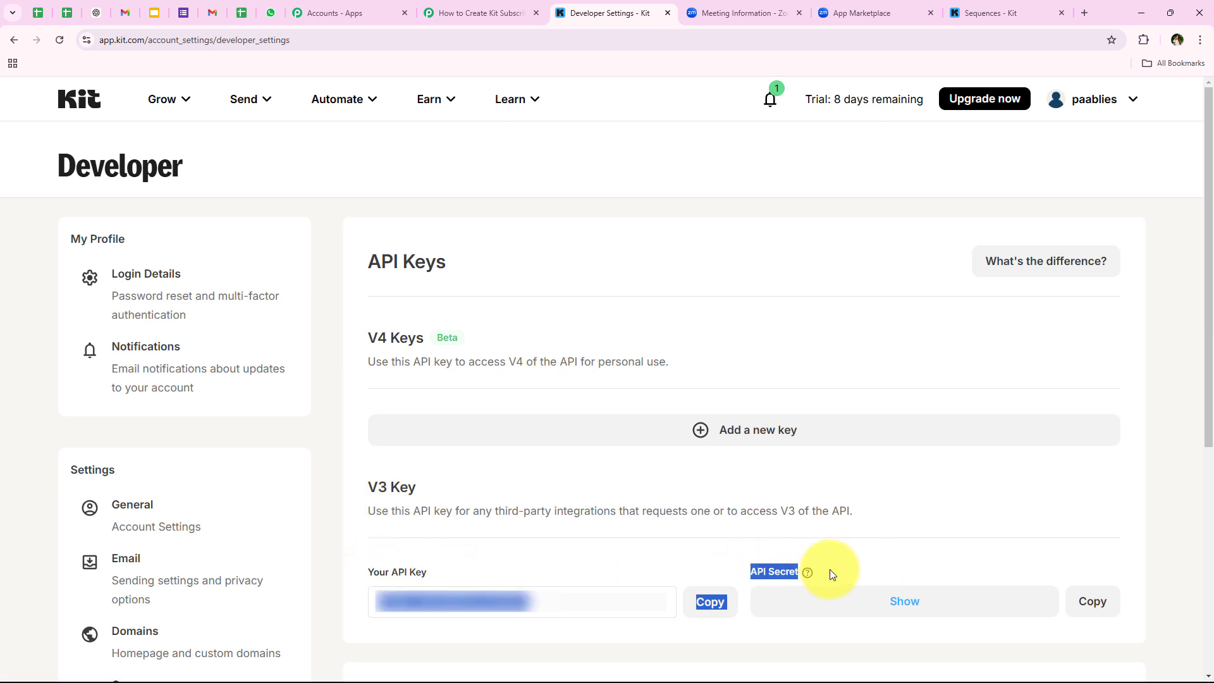
- Copy the V3 API key and API secret from Kit into the new Pabbly Connect connection and save it
click(693, 601)
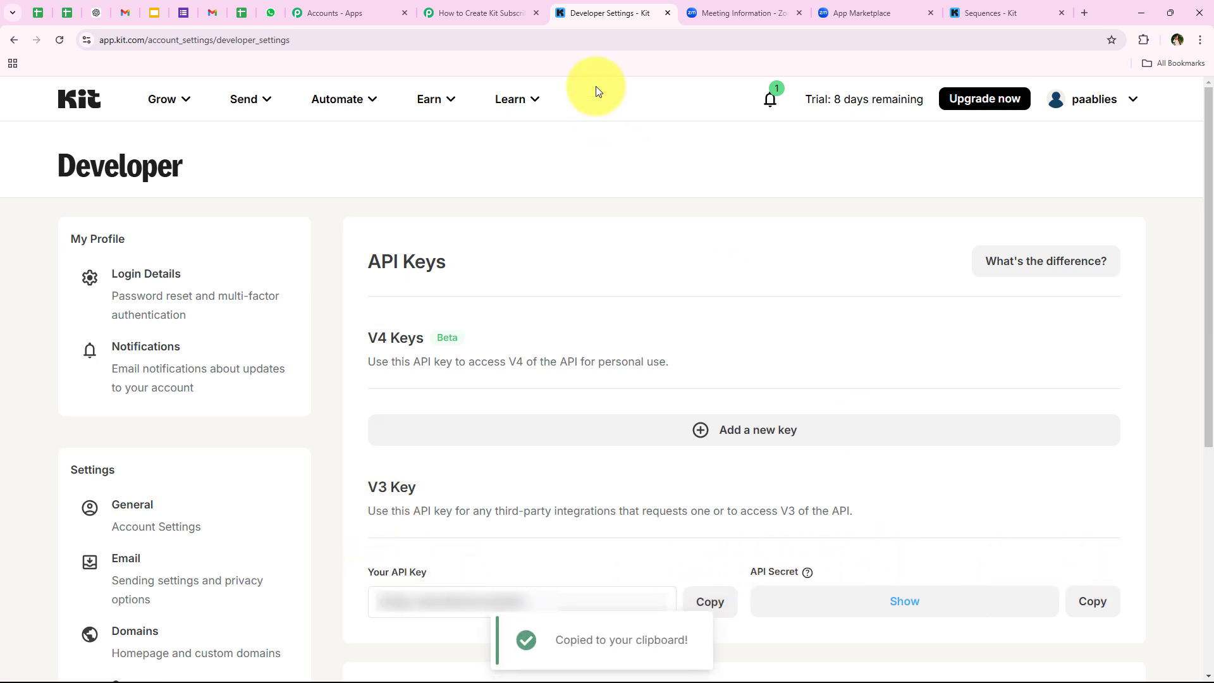
click(506, 12)
right_click(611, 406)
click(631, 527)
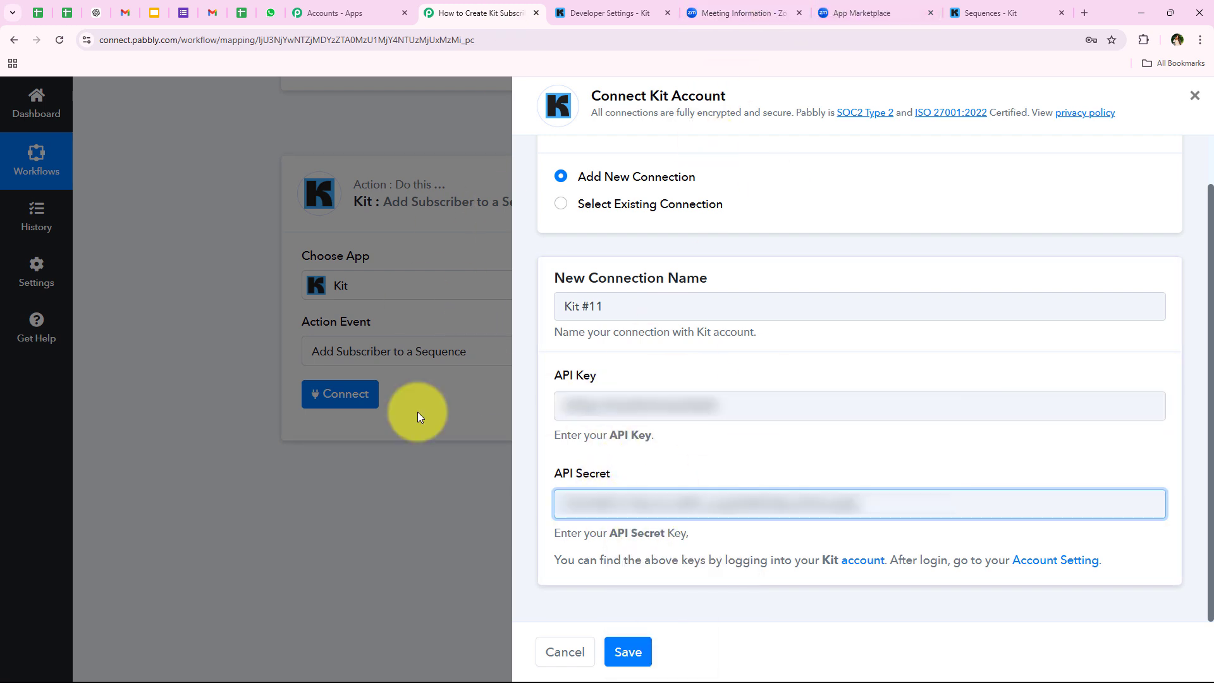
click(629, 647)
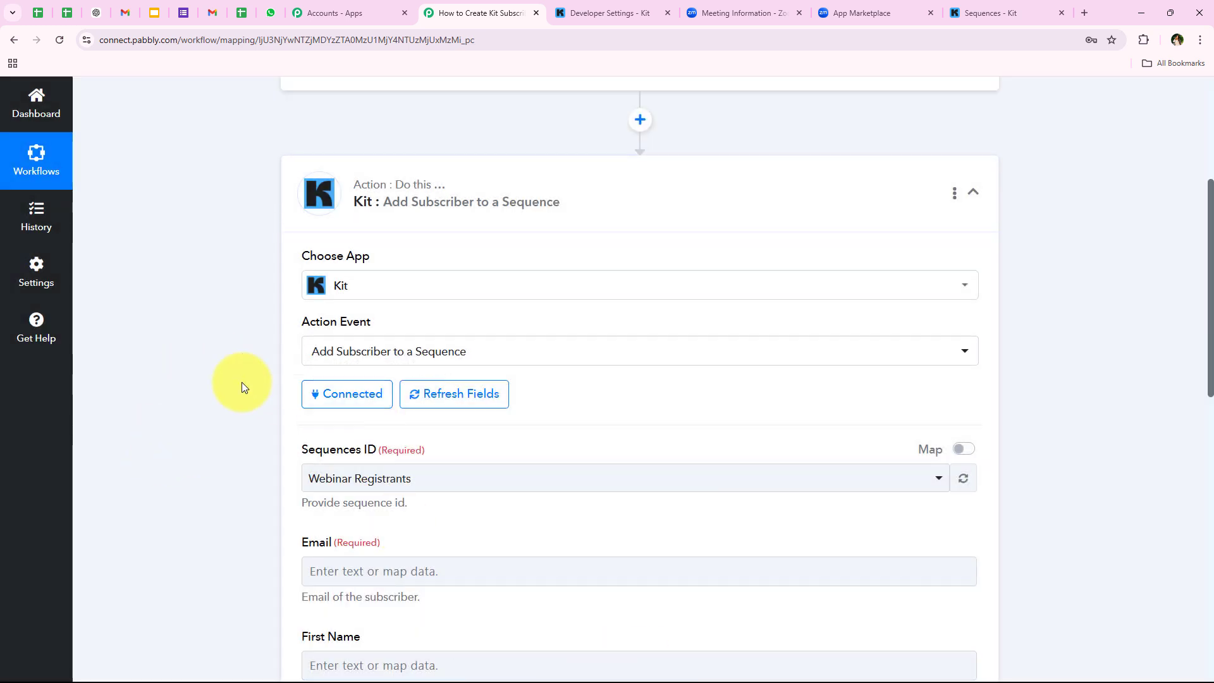
- Select Webinar Registrants as the sequence for the Kit action
scroll(243, 384, down, 1)
scroll(242, 382, down, 1)
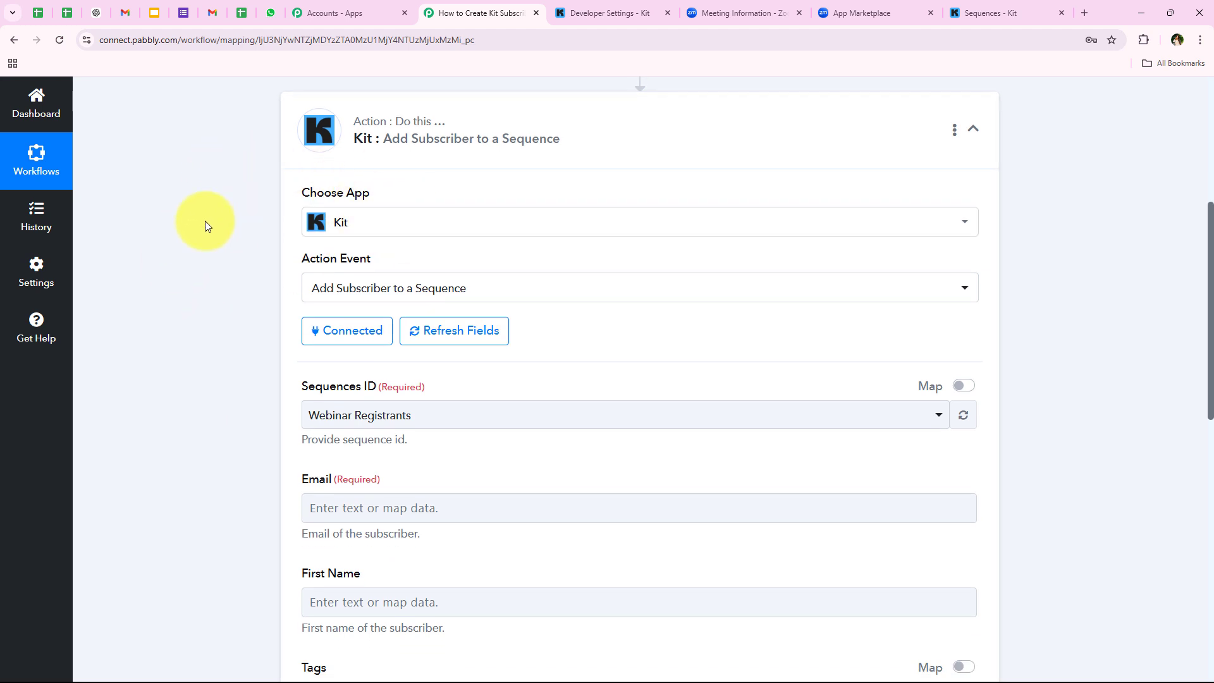
scroll(126, 479, down, 3)
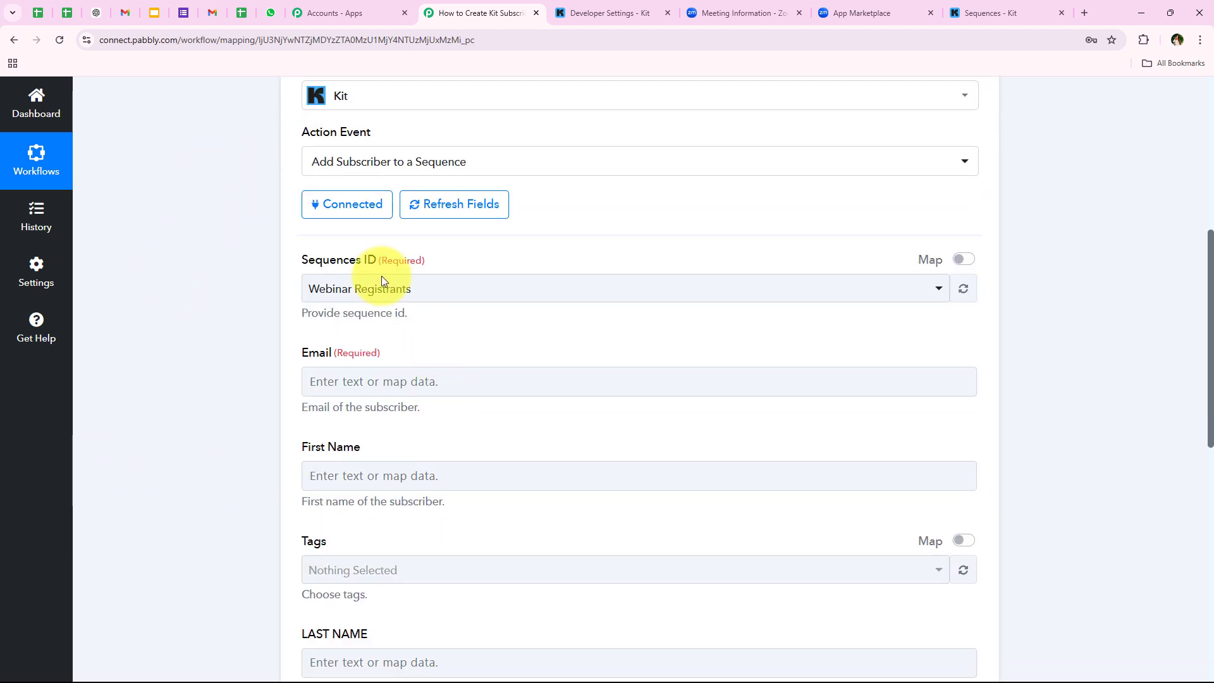
click(591, 282)
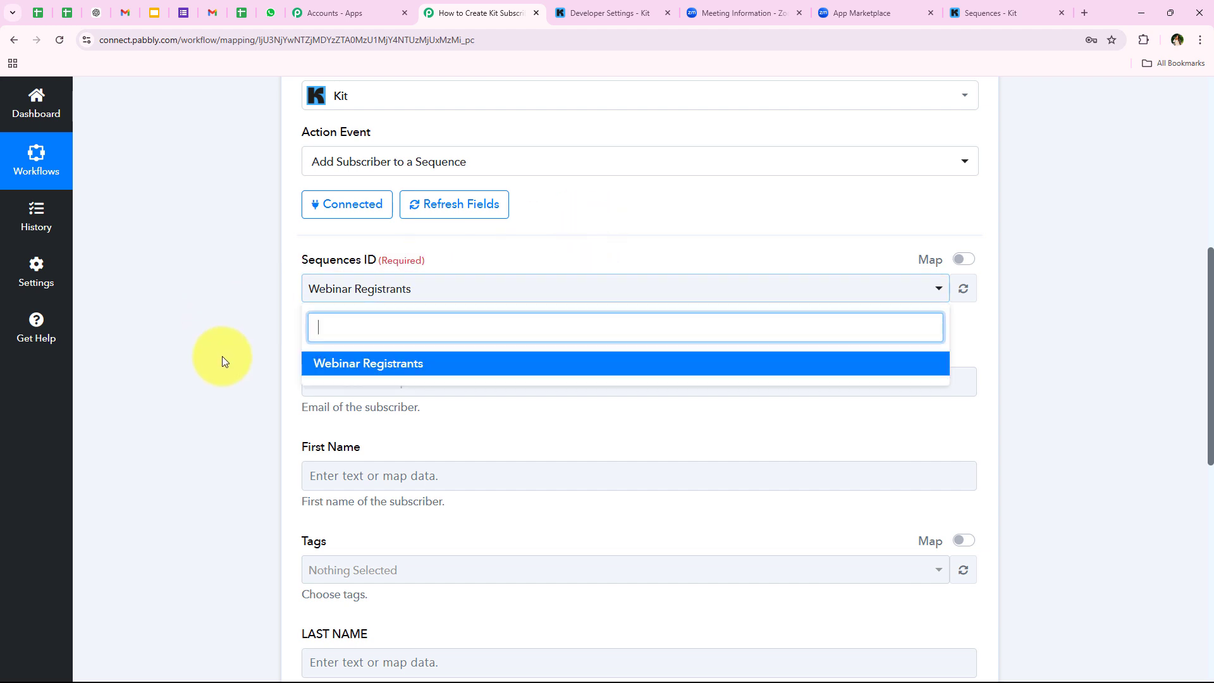
click(494, 373)
- Look over the Kit action's Email, First Name, Tags, Last Name and Mobile Number fields
scroll(212, 299, down, 2)
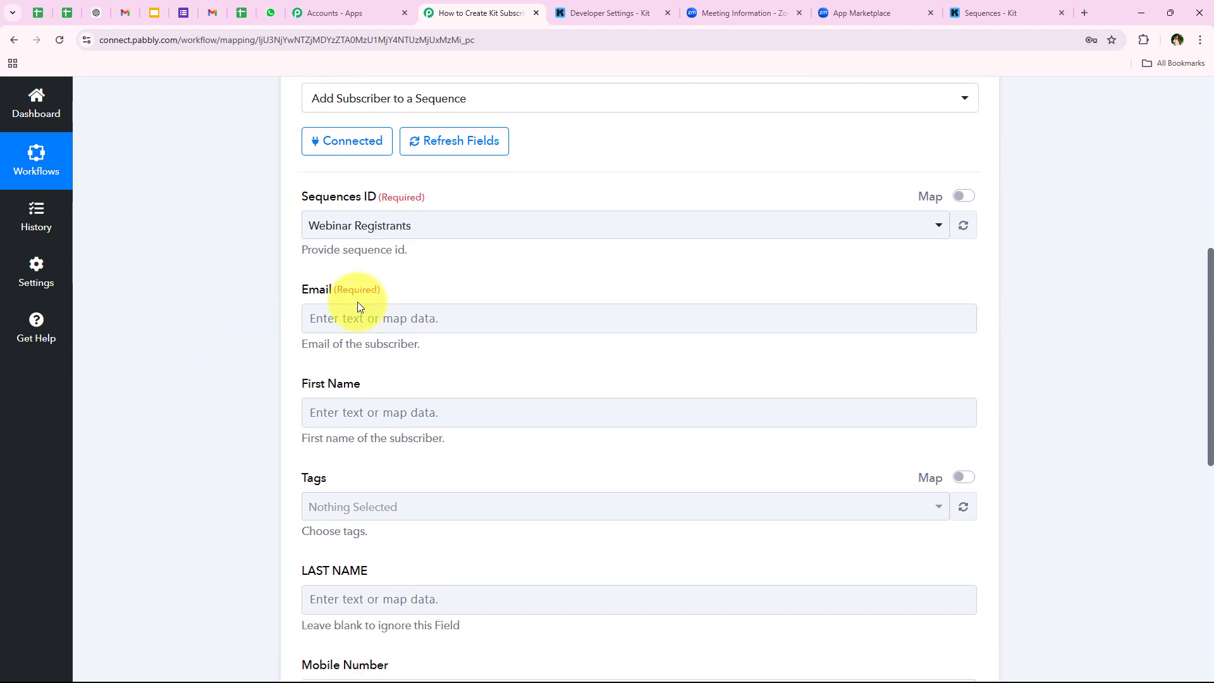
scroll(335, 272, down, 1)
triple_click(293, 222)
triple_click(594, 325)
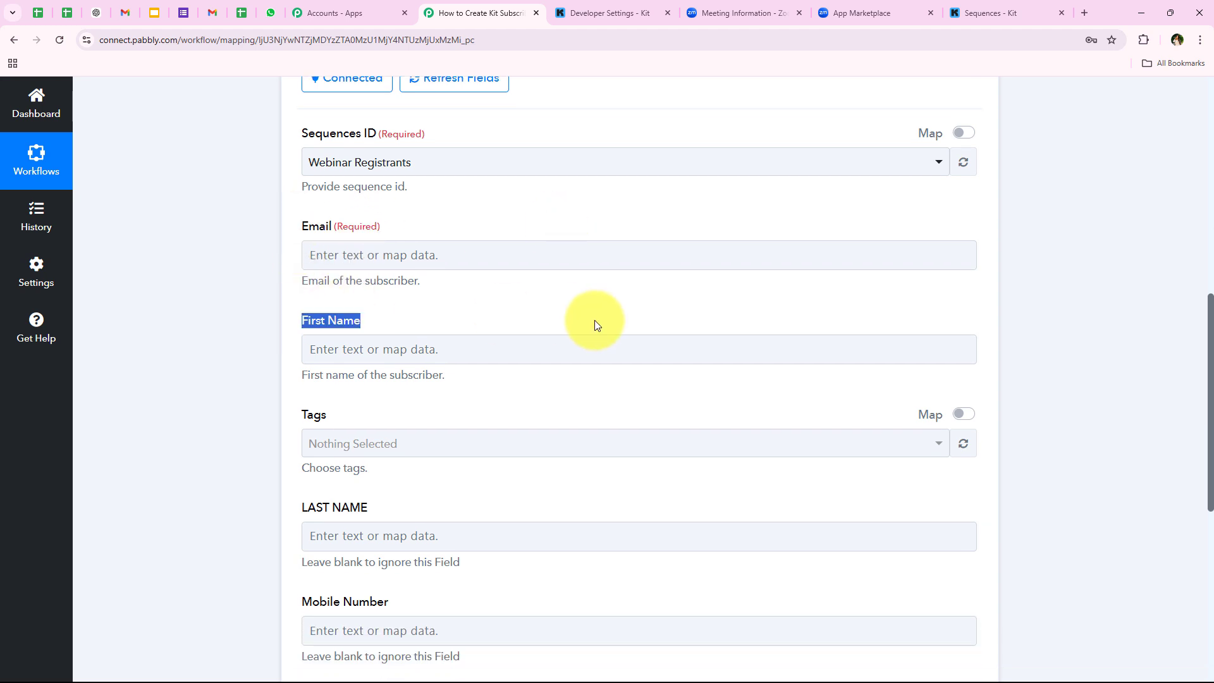
scroll(415, 424, down, 1)
click(441, 538)
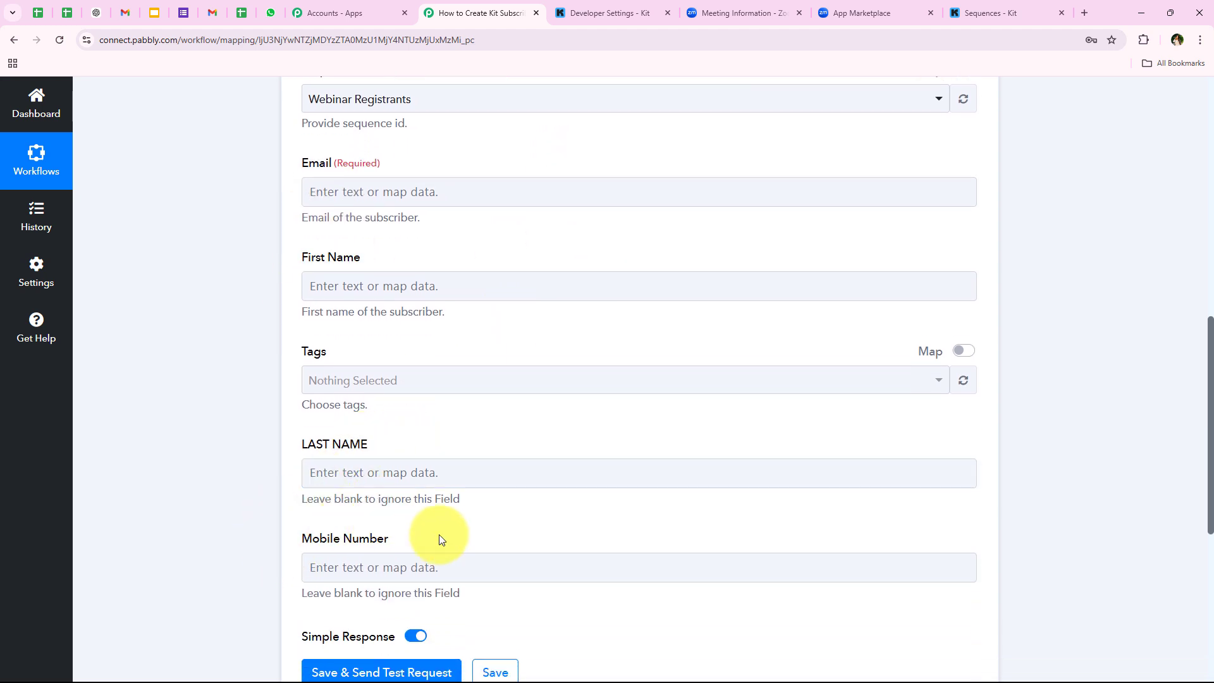
scroll(183, 458, up, 1)
scroll(466, 428, up, 1)
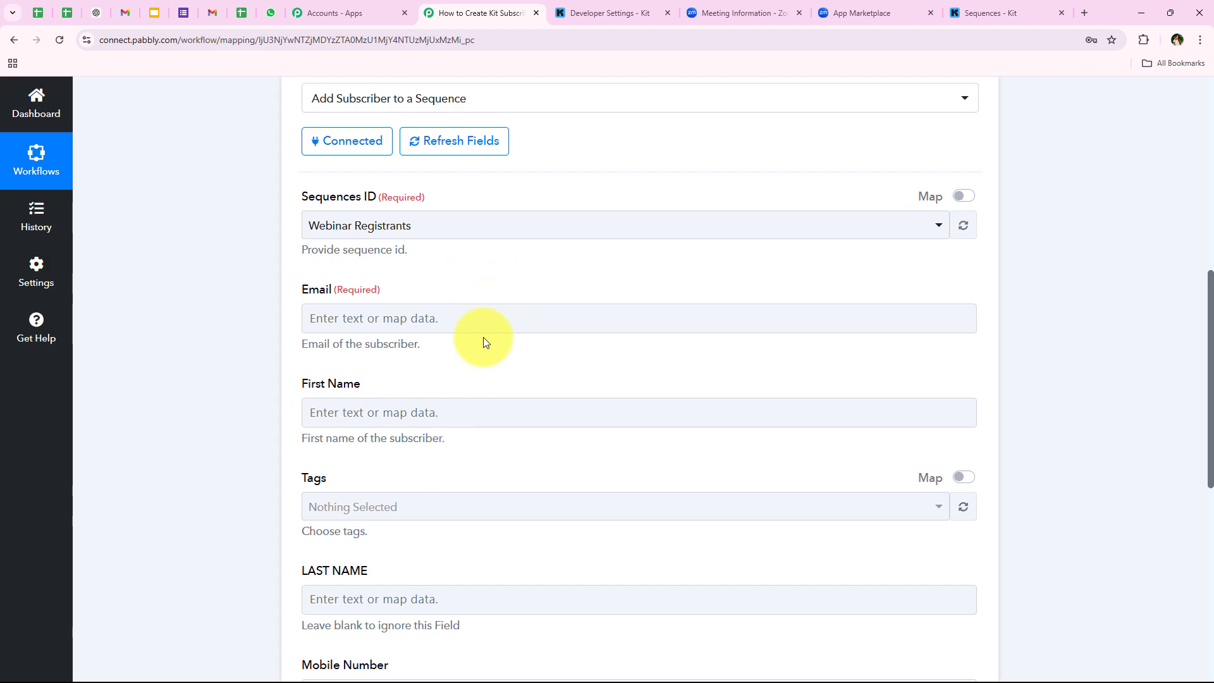
- Expand the Zoom trigger and examine the registrant's first name and email in the received response
scroll(257, 377, up, 4)
click(421, 109)
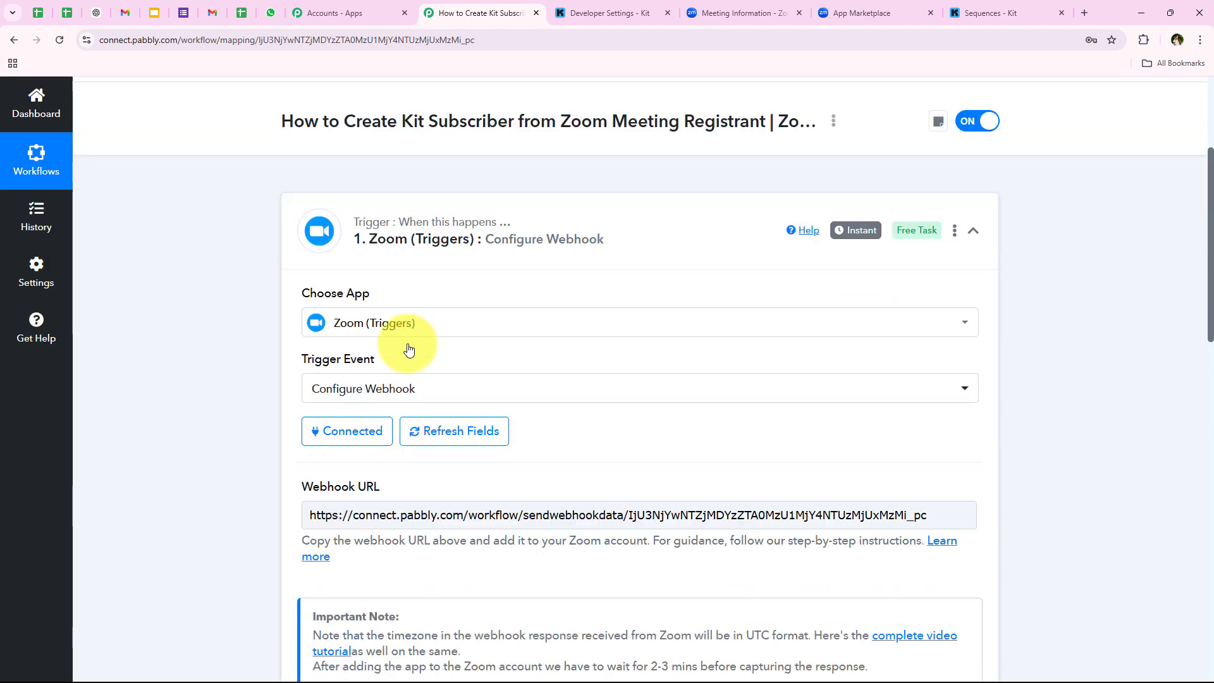
scroll(410, 350, down, 5)
scroll(727, 461, down, 3)
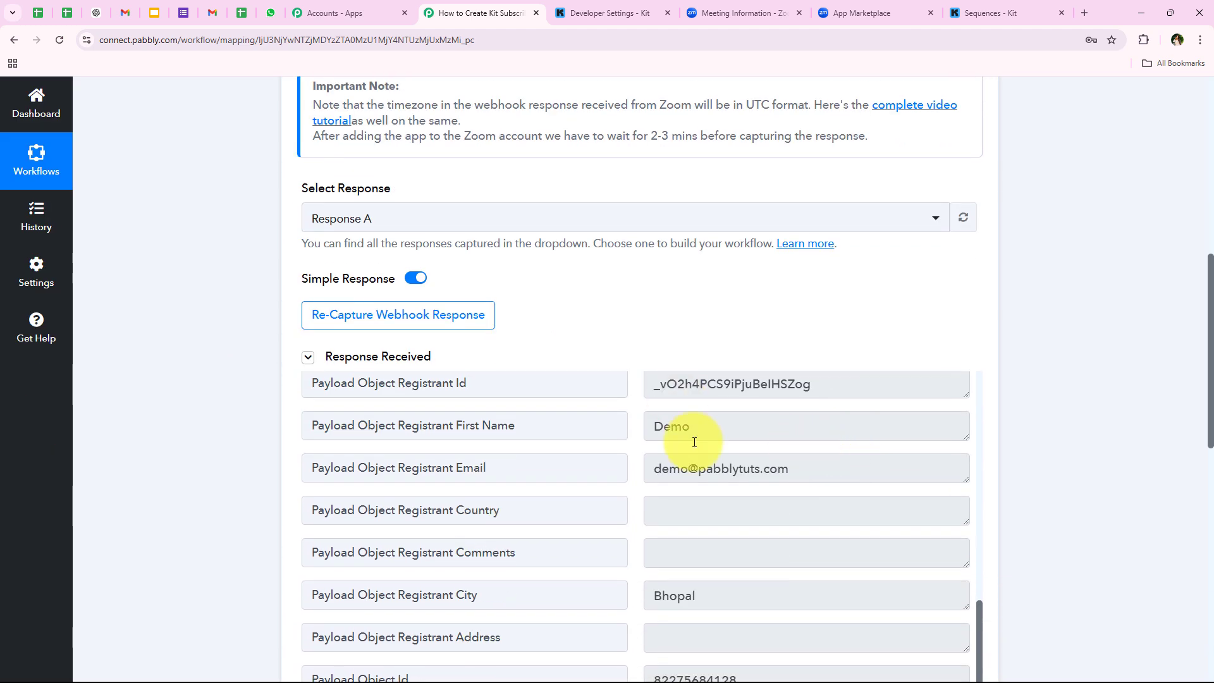
click(825, 432)
click(721, 468)
scroll(166, 457, down, 4)
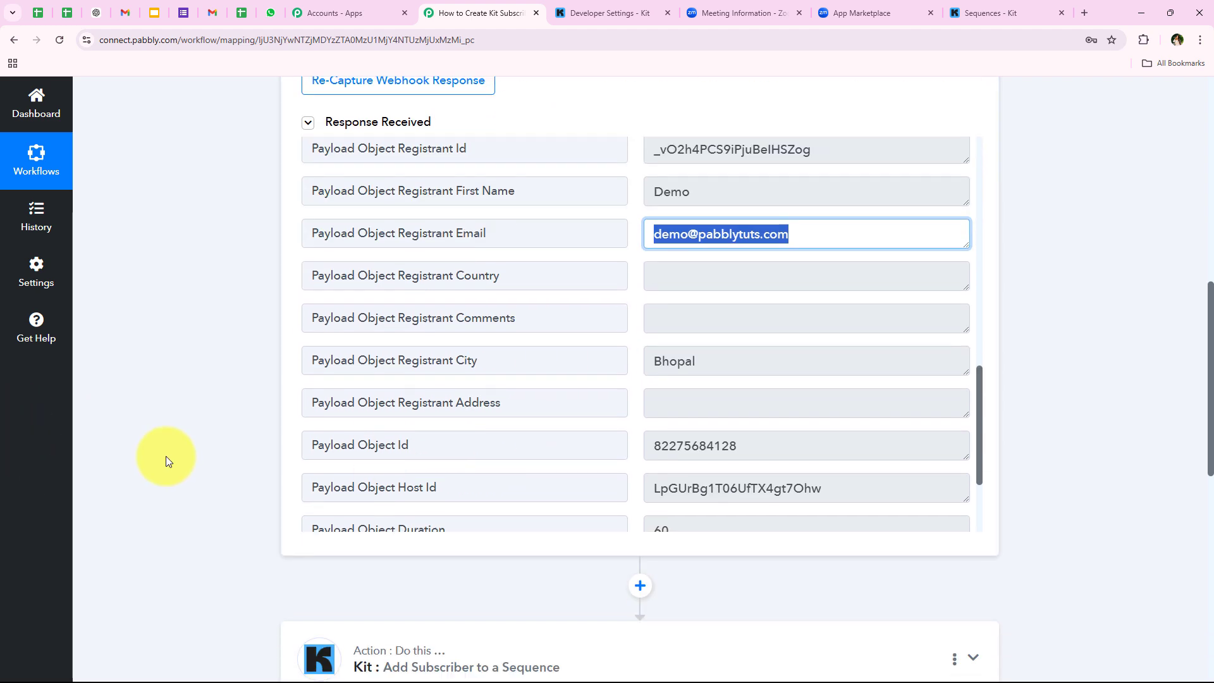
- Reopen the Kit action step and return to its subscriber fields
scroll(290, 486, down, 3)
click(401, 387)
scroll(352, 360, down, 5)
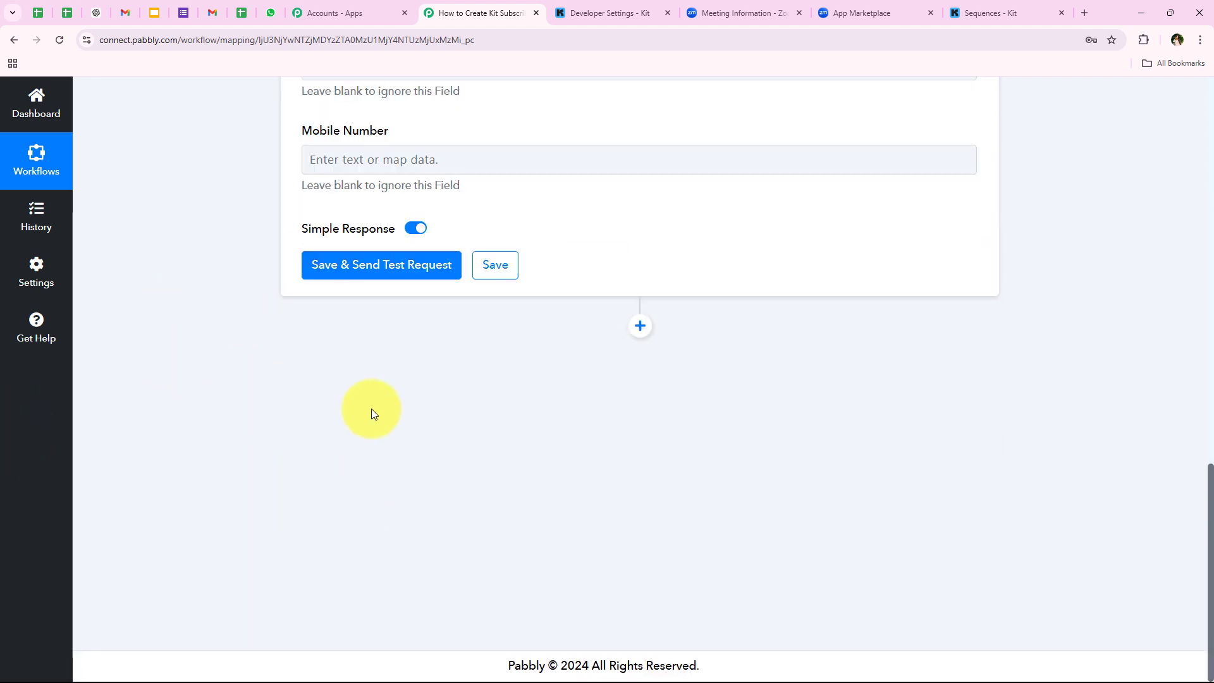
scroll(260, 352, up, 12)
scroll(239, 407, down, 5)
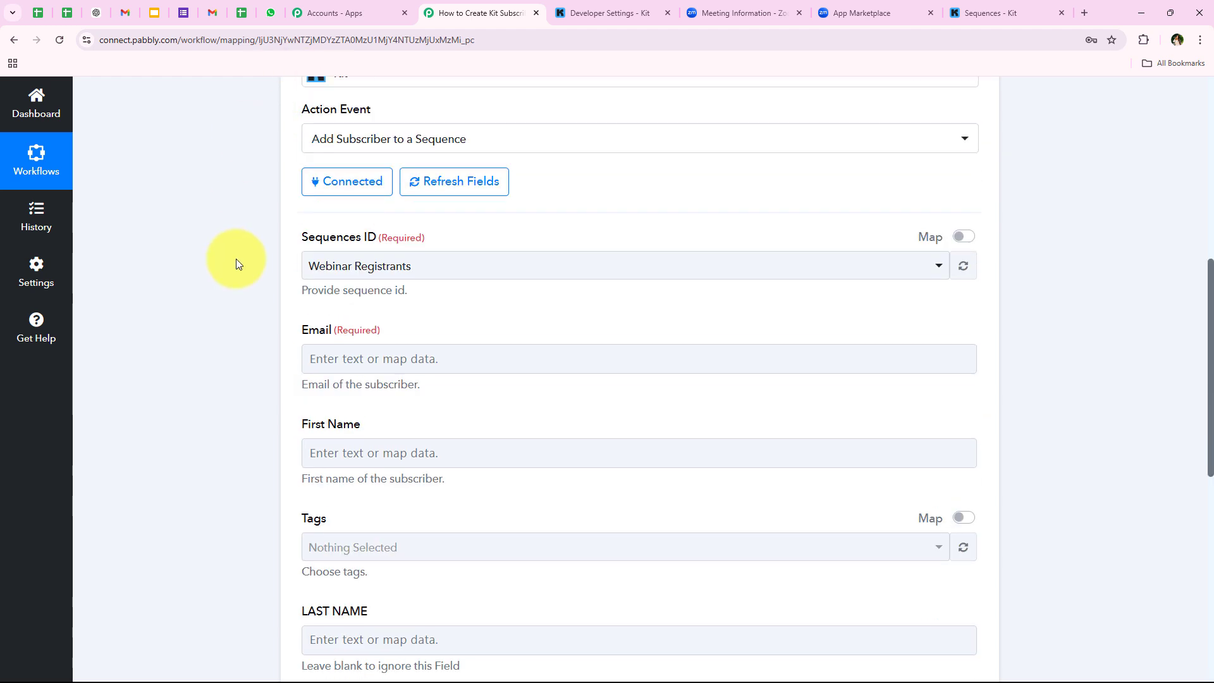
- Open the Kit action's Email field for mapping and look through the data offered by the Zoom trigger
scroll(312, 212, up, 4)
scroll(292, 401, up, 2)
scroll(276, 404, down, 5)
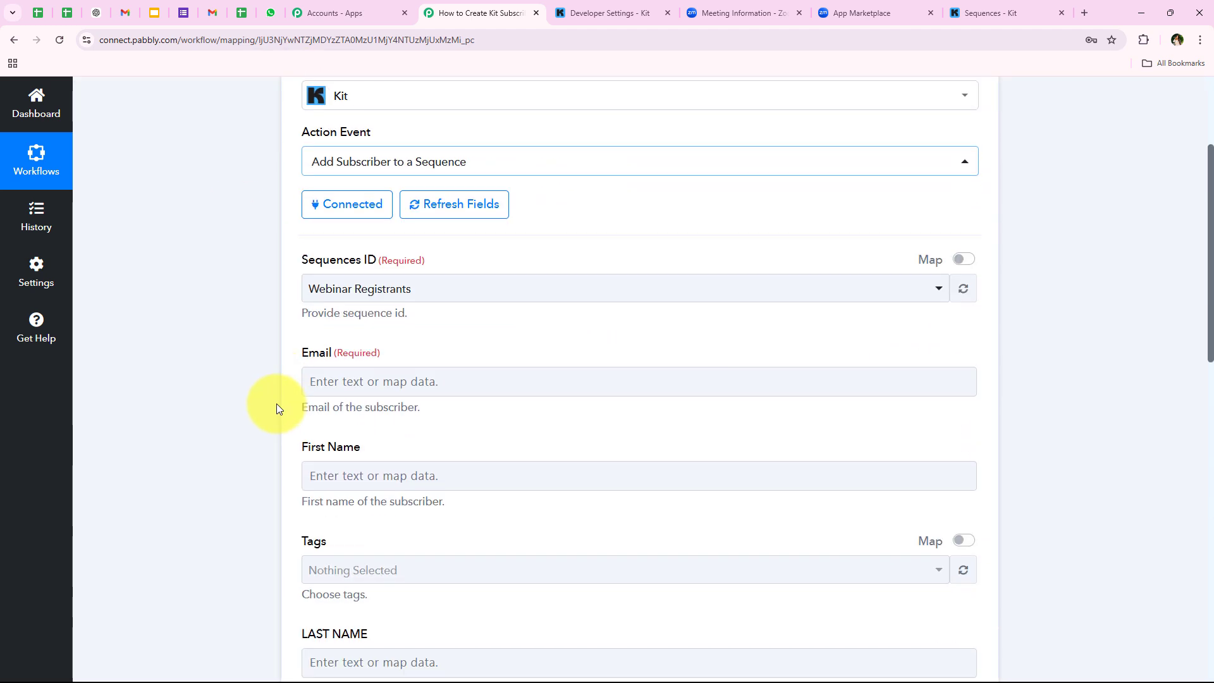
scroll(276, 404, down, 1)
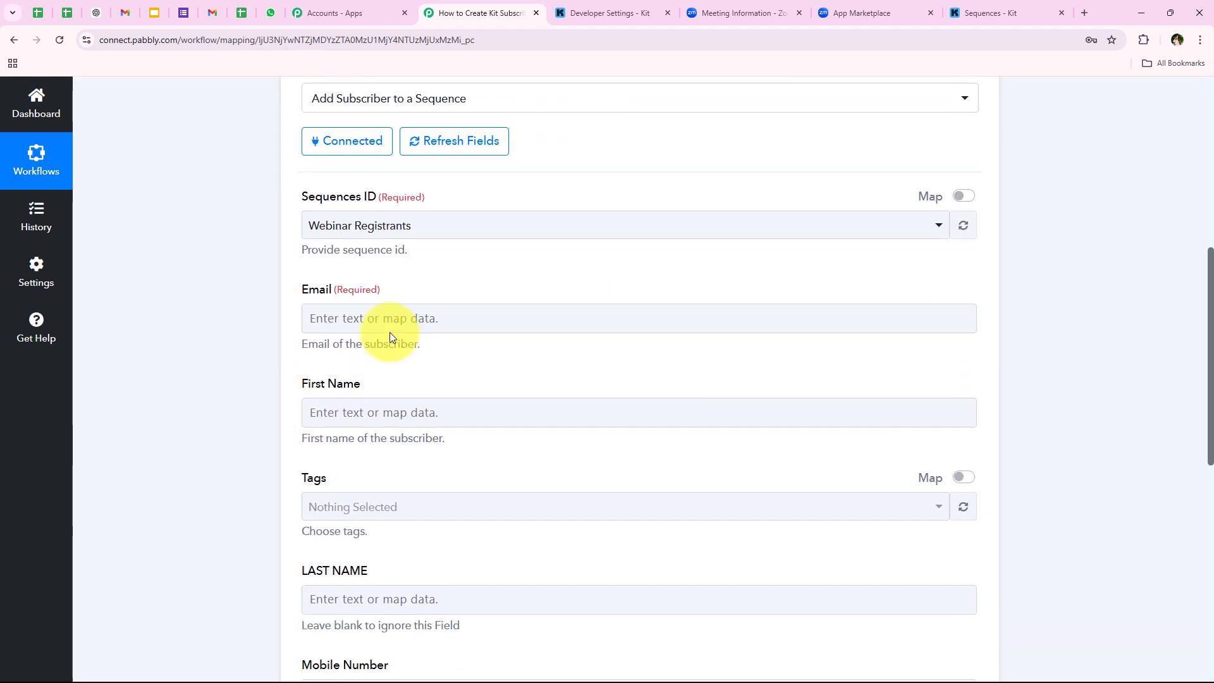
click(322, 308)
scroll(138, 323, down, 1)
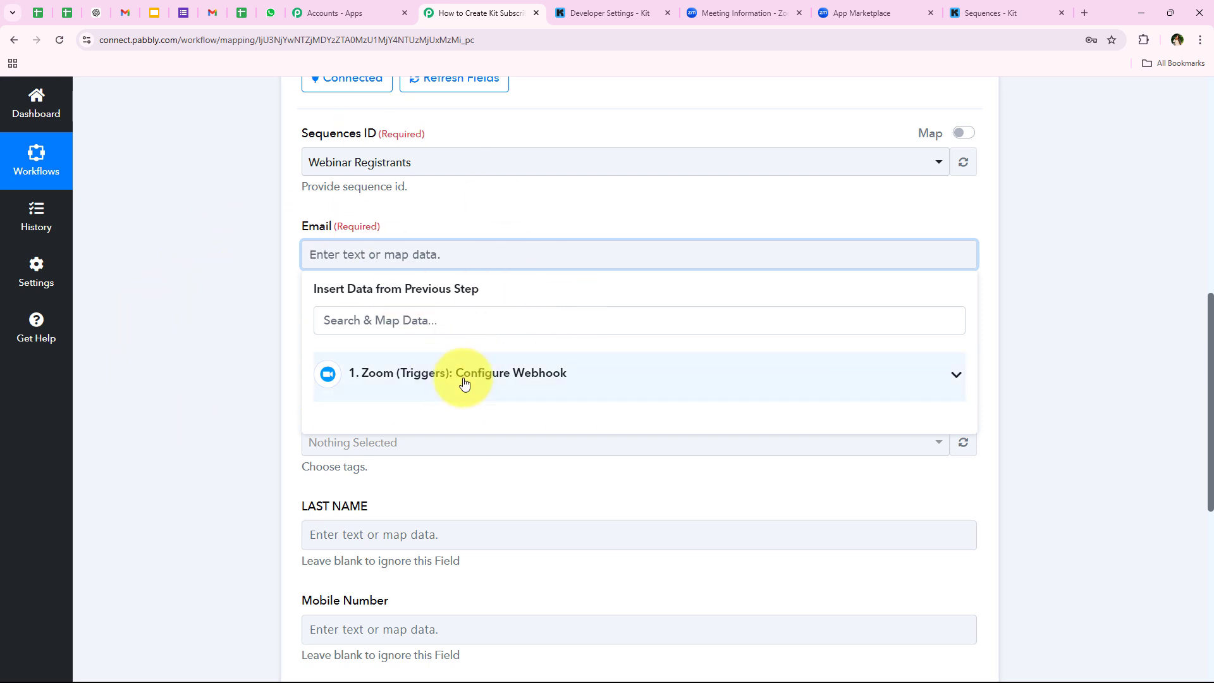
click(493, 373)
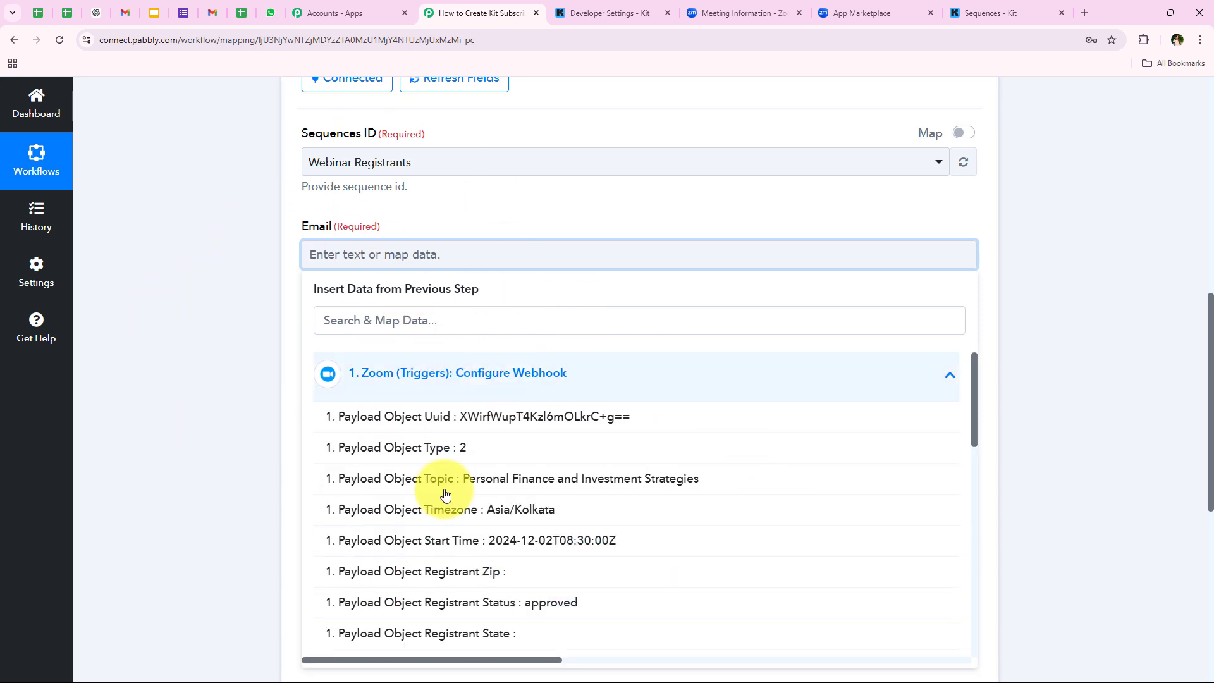
click(504, 374)
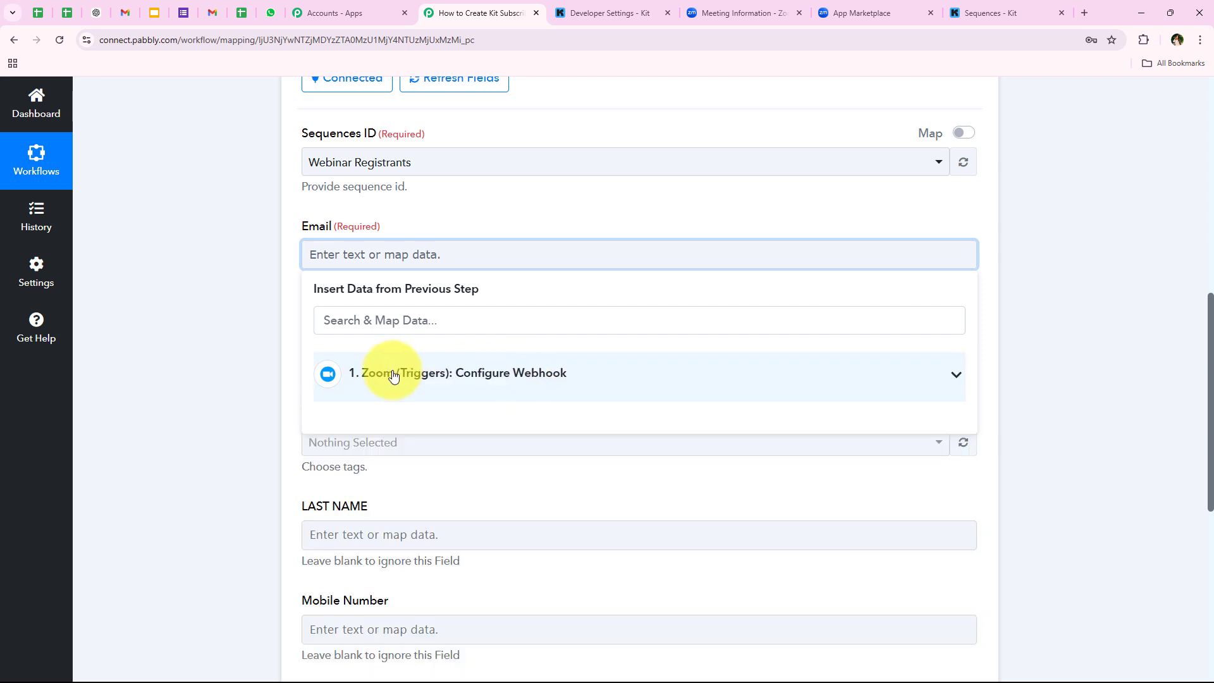
scroll(393, 375, up, 1)
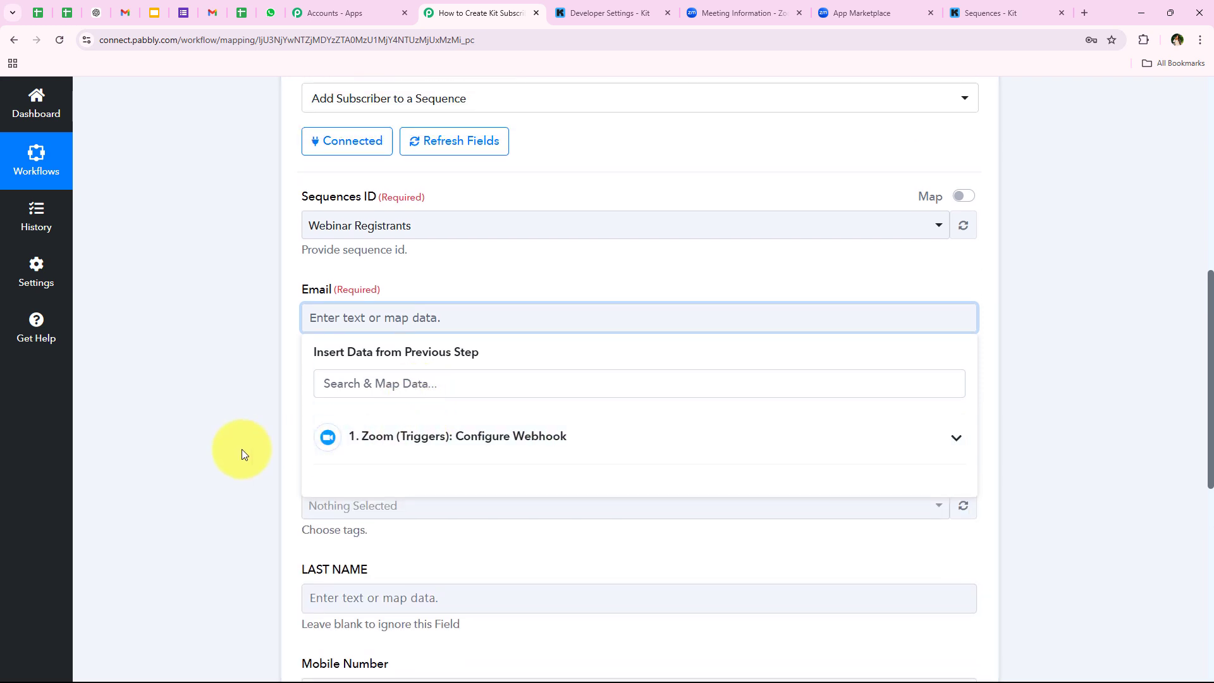
scroll(243, 450, down, 2)
click(478, 319)
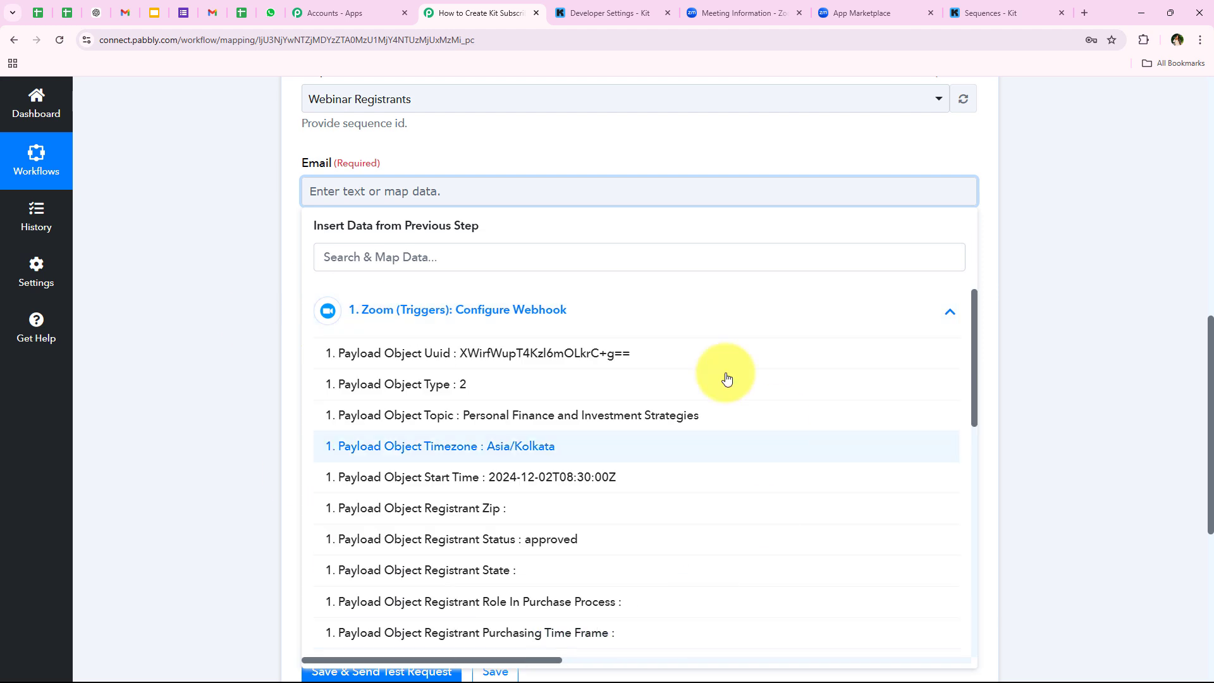
click(354, 313)
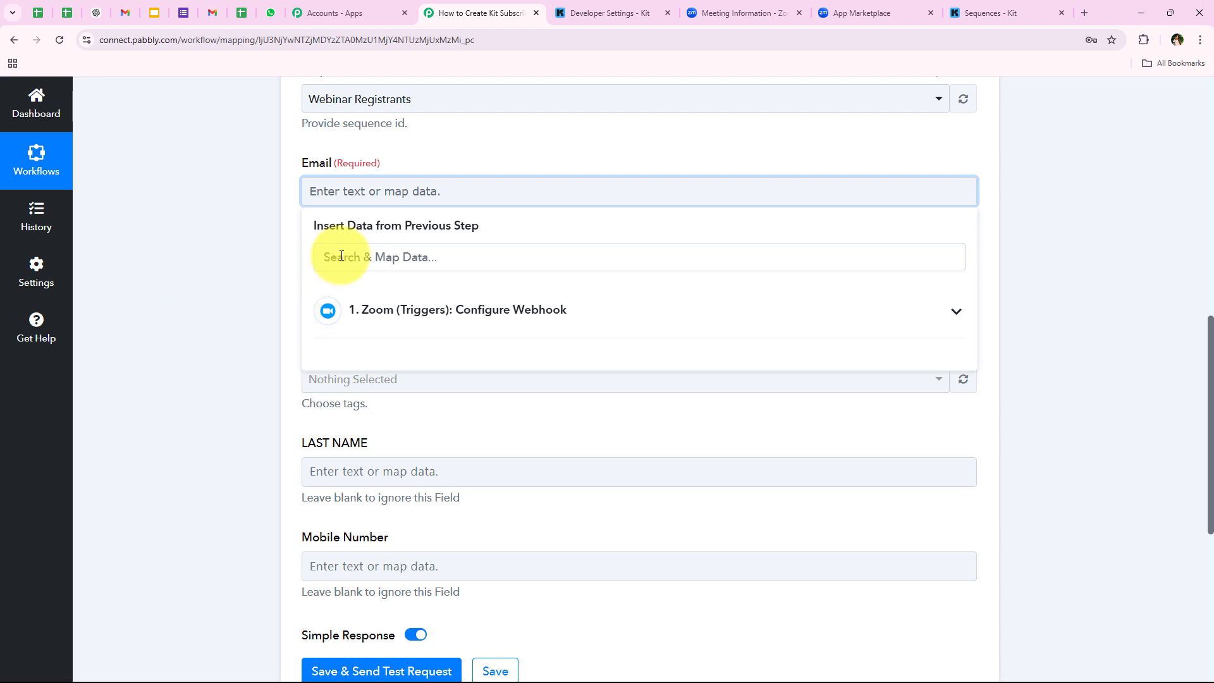
- Enter a sample address in the Email field, and replace it with the Zoom trigger's Payload Object Registrant Email
click(369, 191)
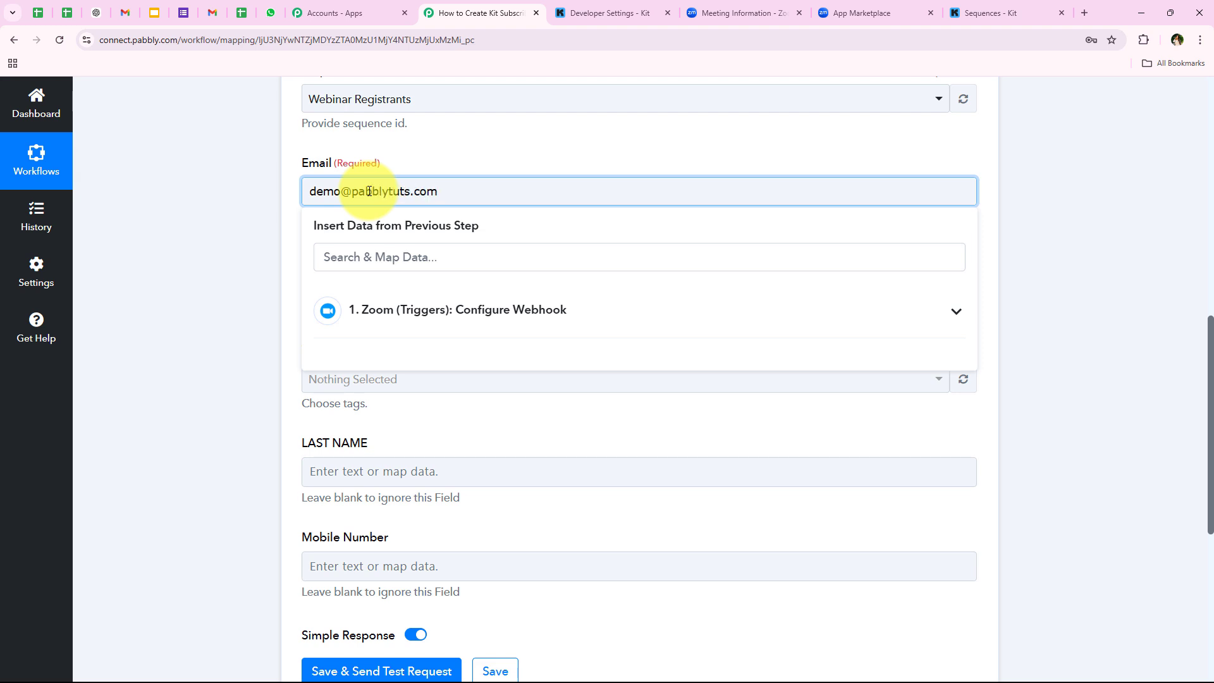
drag(458, 189, 317, 176)
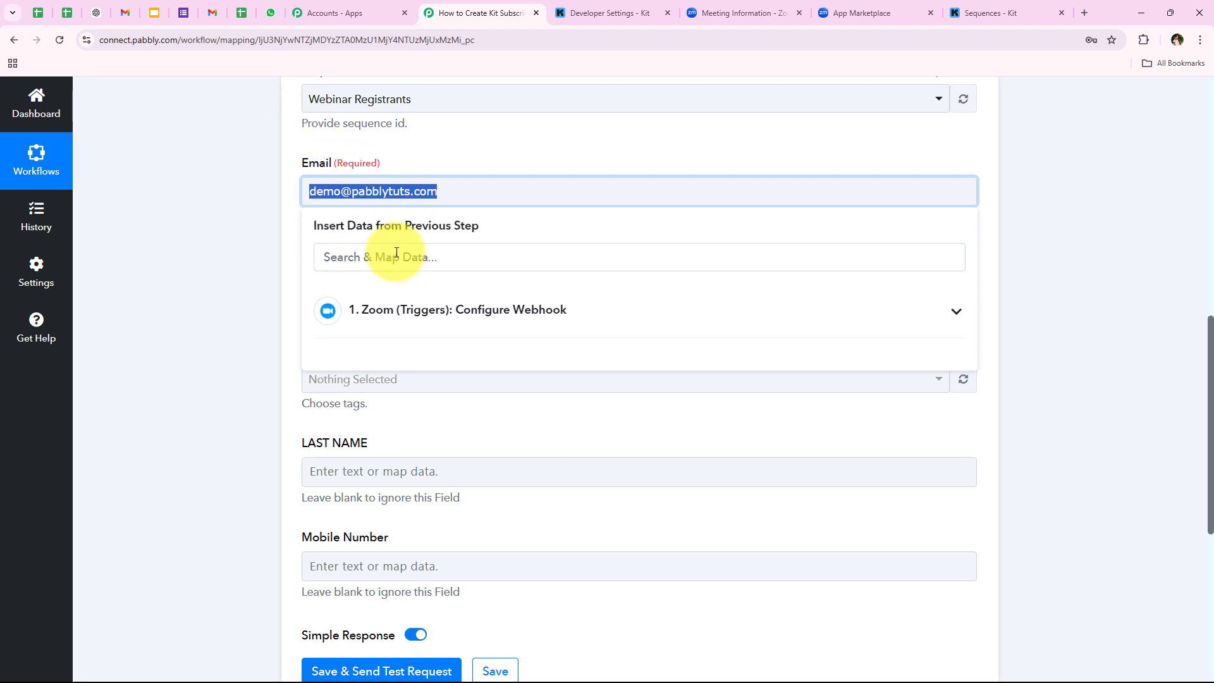
triple_click(408, 323)
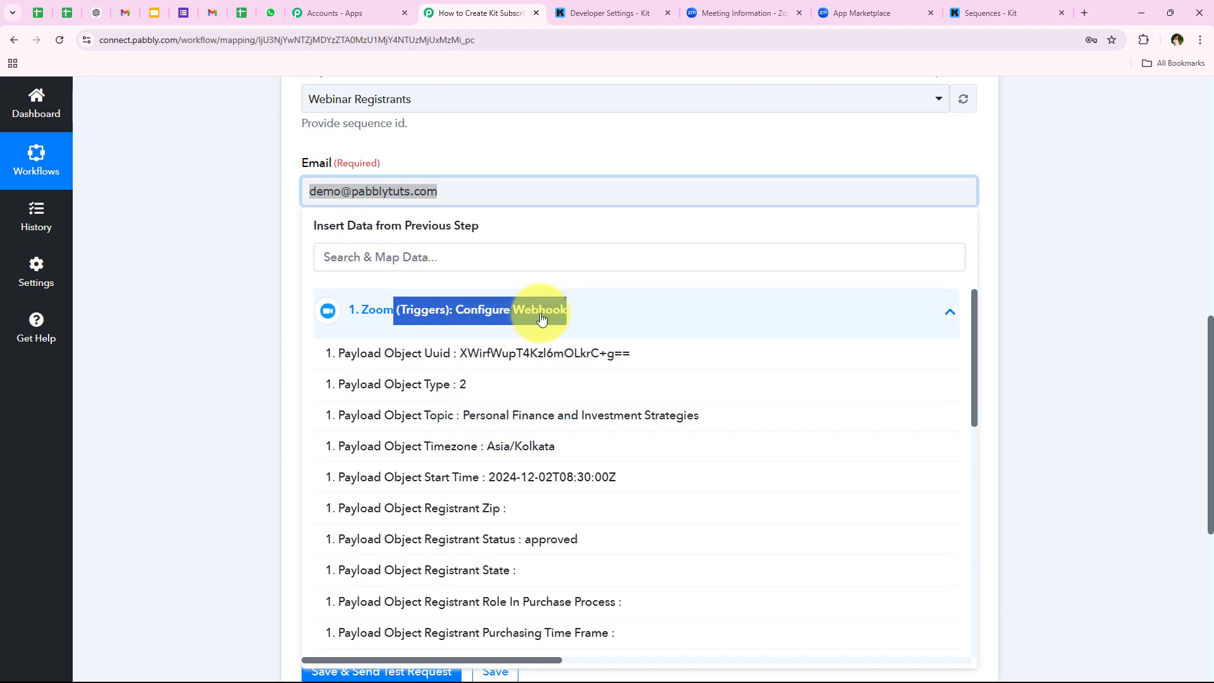
scroll(582, 466, down, 3)
scroll(585, 465, down, 2)
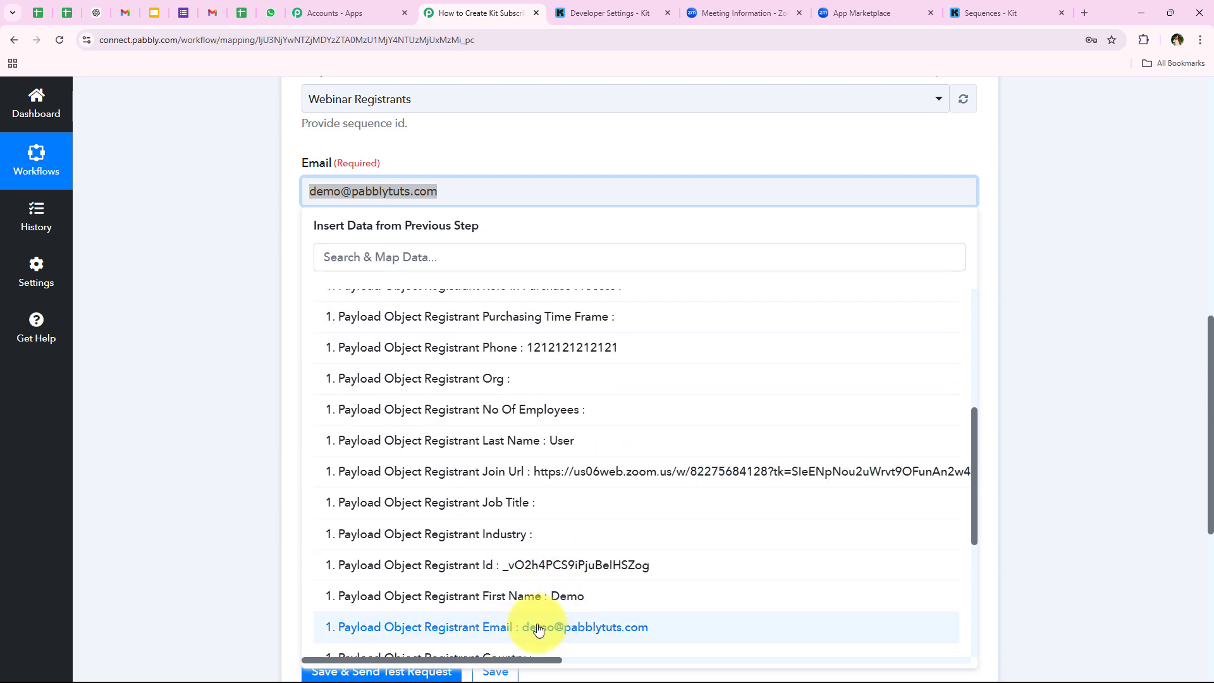
click(538, 628)
click(225, 286)
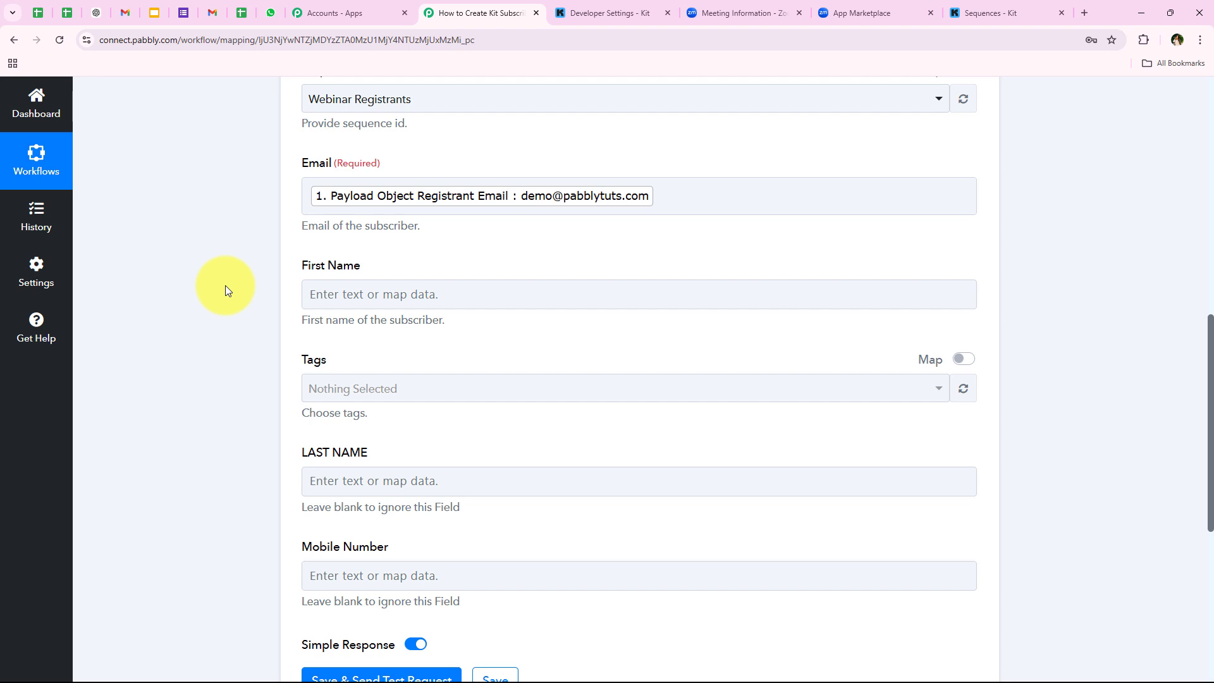
- Map the First Name field to the Zoom trigger's Payload Object Registrant First Name, searching the data for "fir"
scroll(218, 321, down, 1)
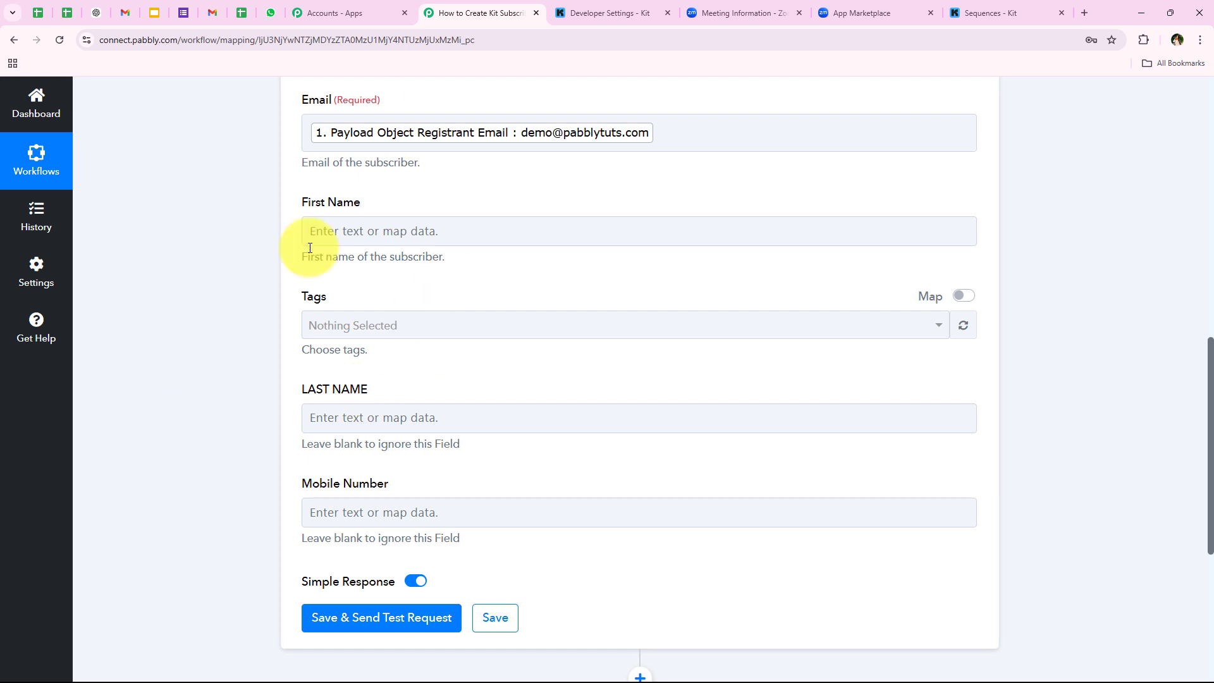
drag(296, 261, 521, 260)
click(507, 233)
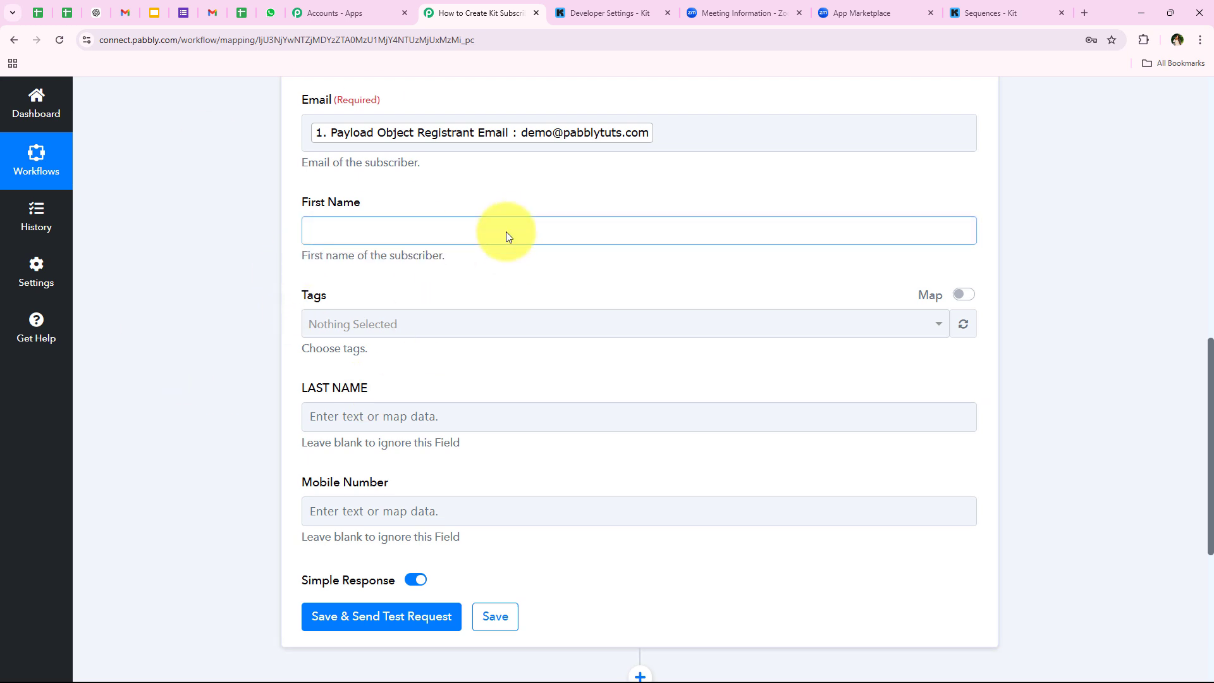
click(469, 301)
text(fir)
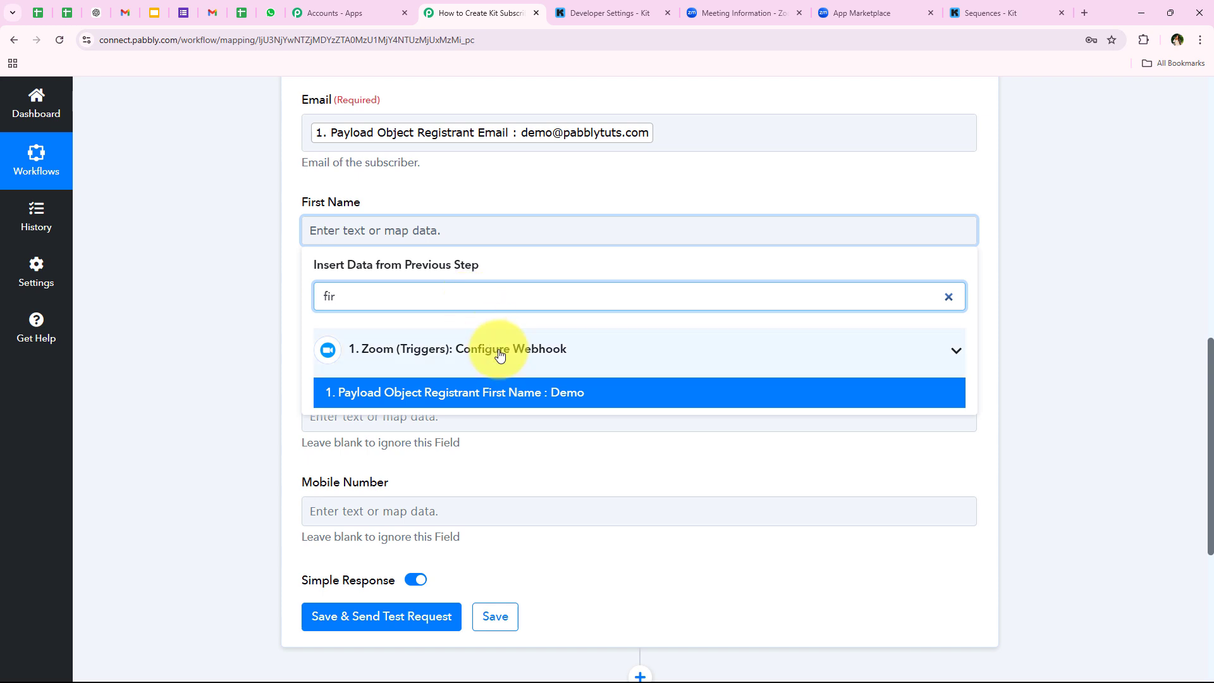
key(Return)
click(281, 334)
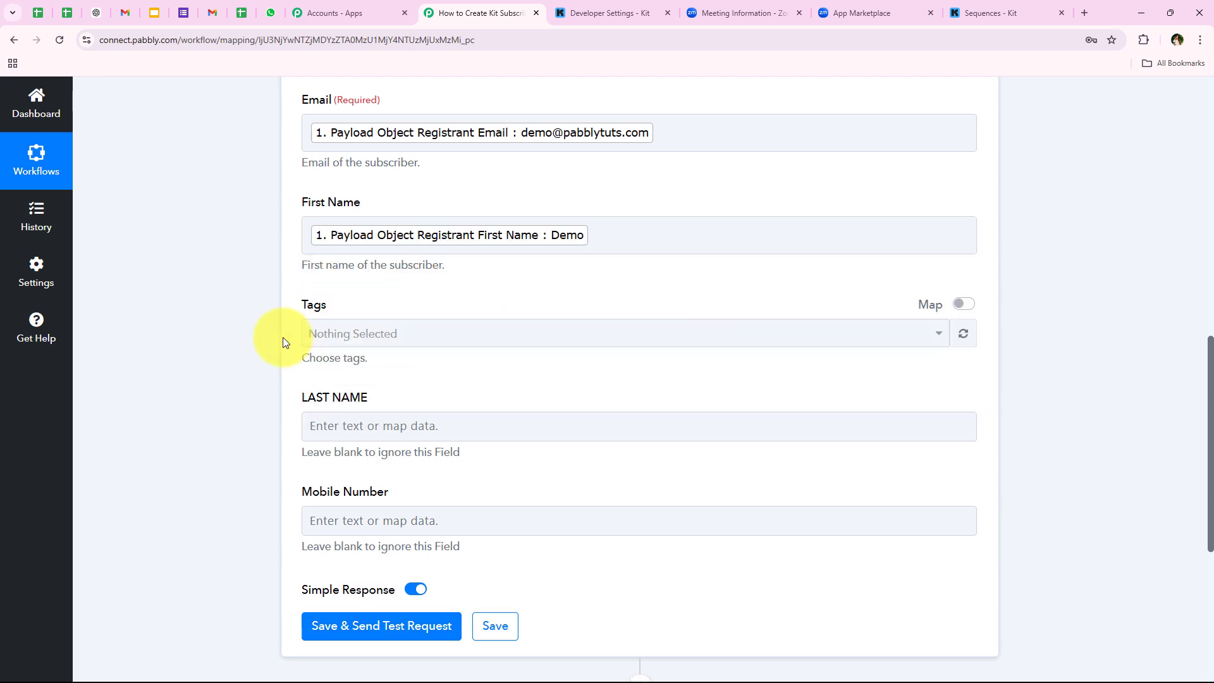
- Check the available tags without choosing one, and map the LAST NAME field to the Zoom trigger's Payload Object Registrant Last Name
click(353, 332)
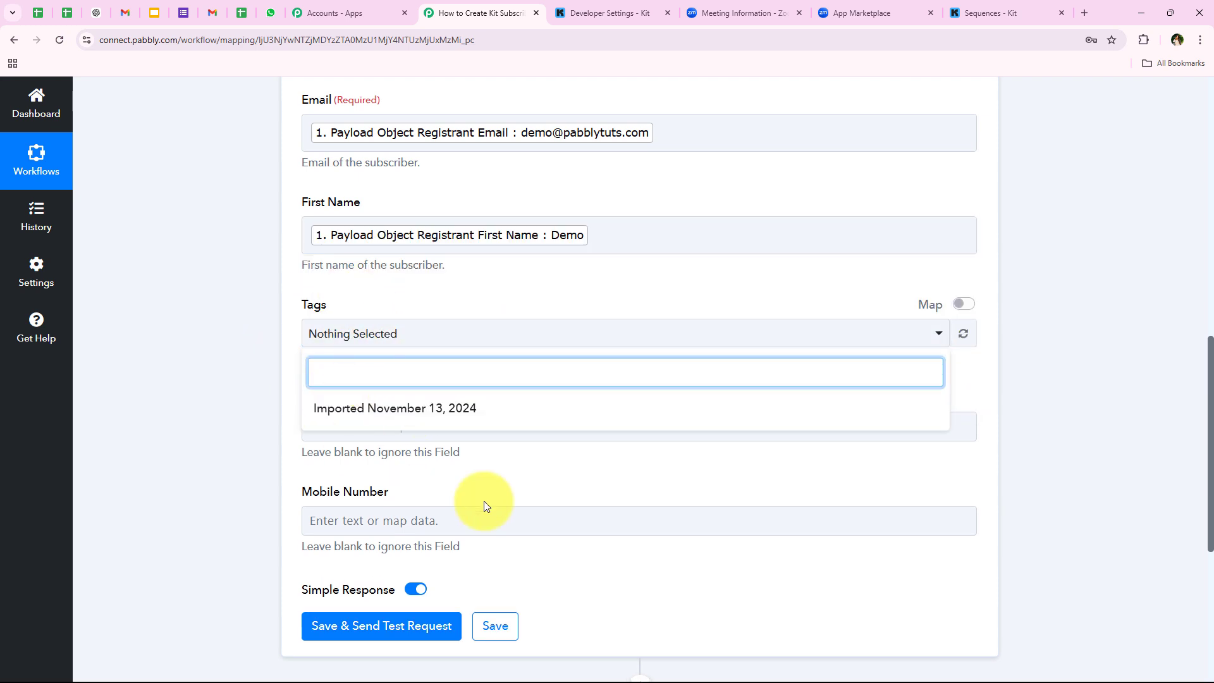
click(428, 347)
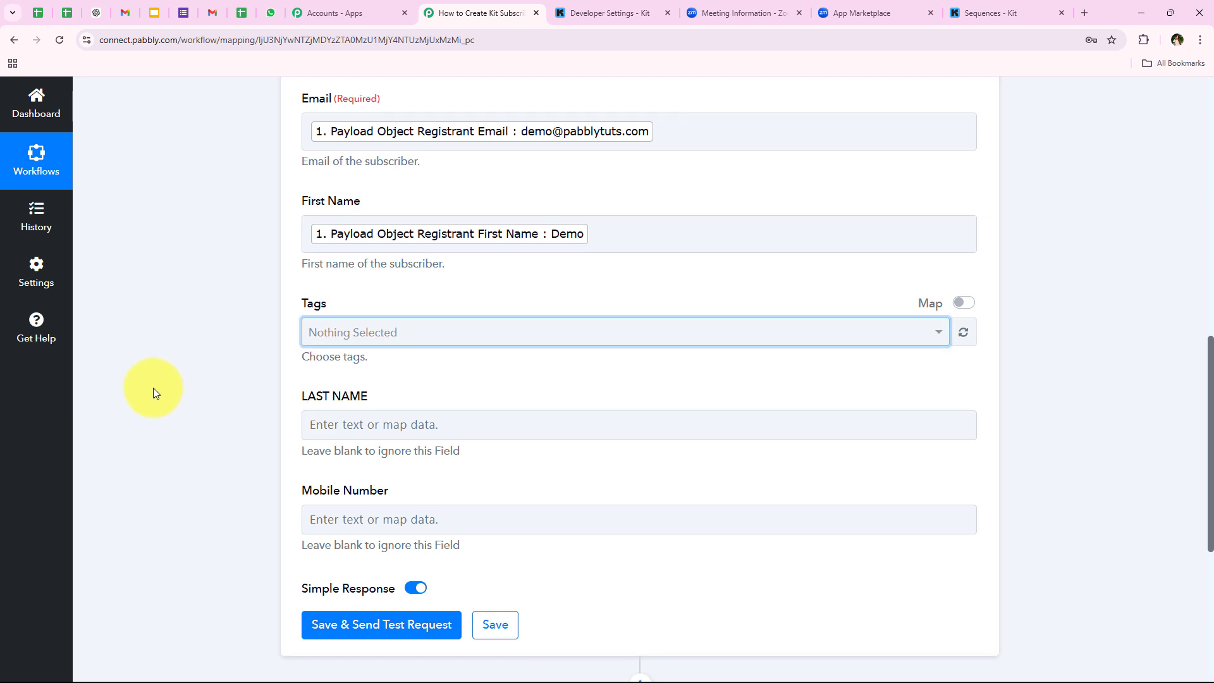
scroll(153, 388, down, 1)
click(355, 367)
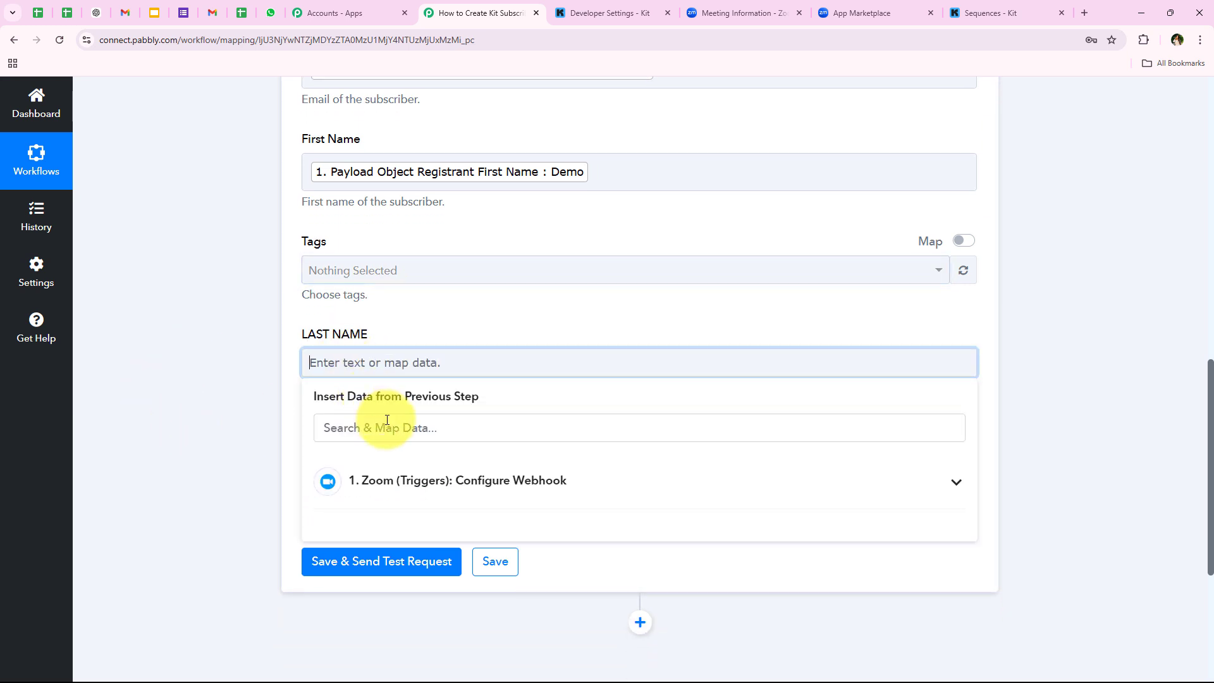
text(last)
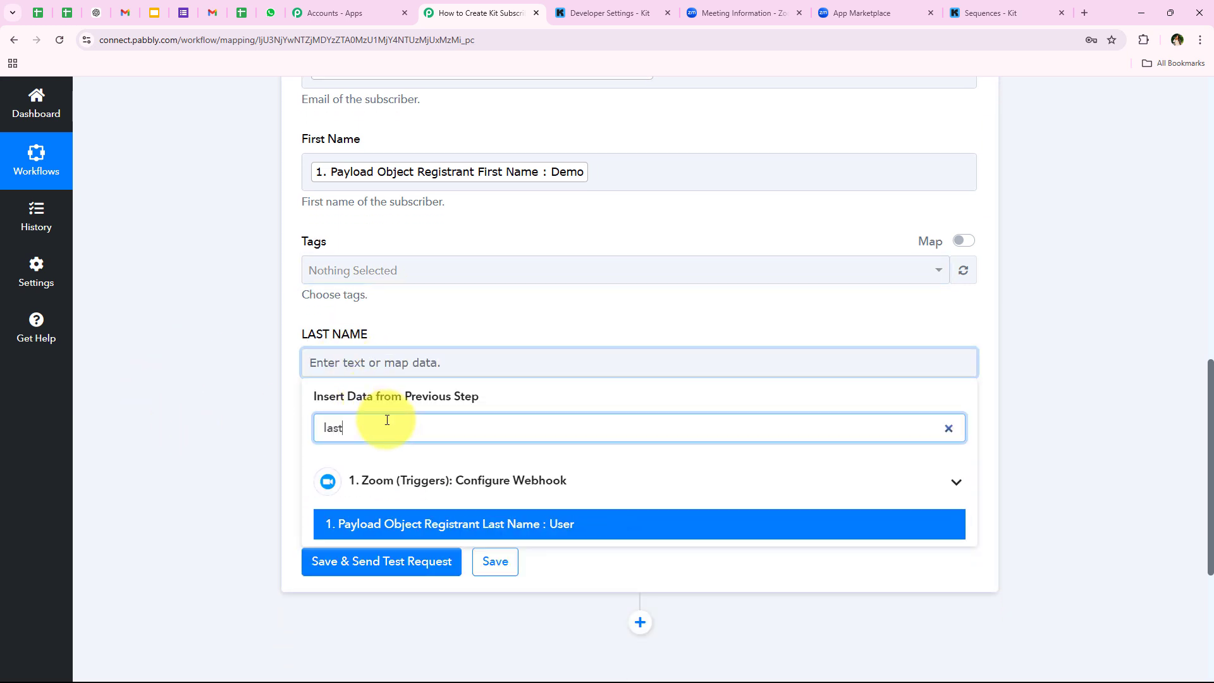
scroll(384, 411, down, 3)
click(556, 338)
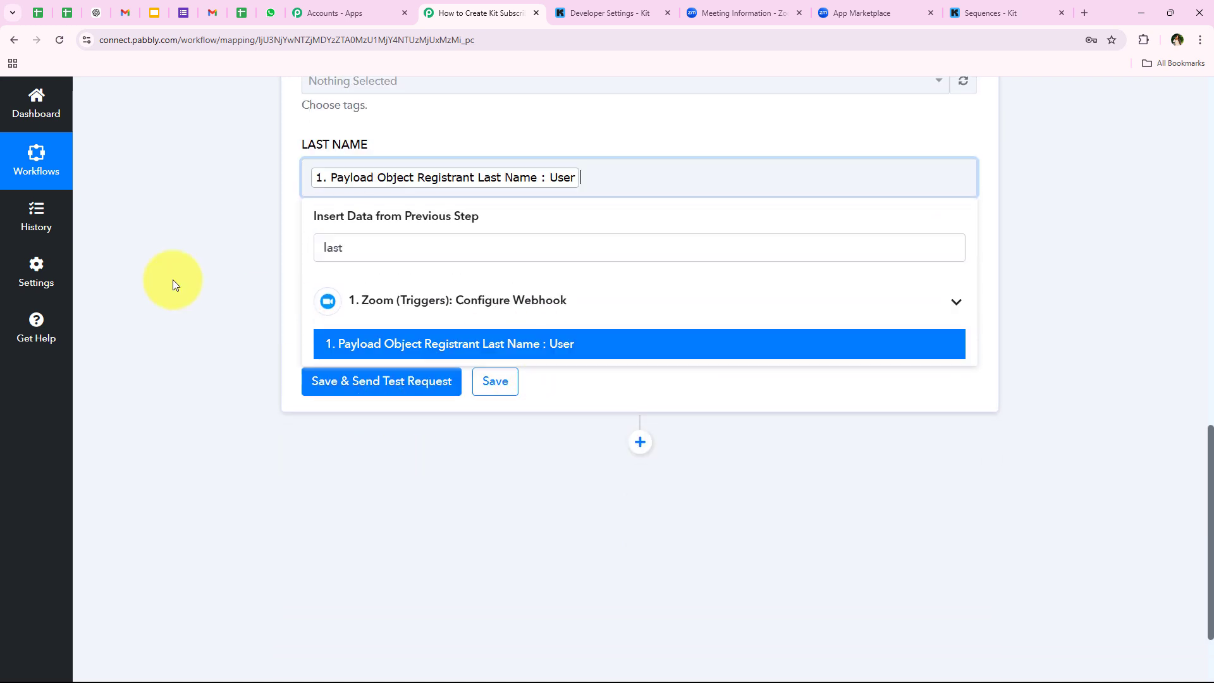
- Map the Mobile Number field to the Zoom trigger's Payload Object Registrant Phone, searching the data for "ph"
click(481, 278)
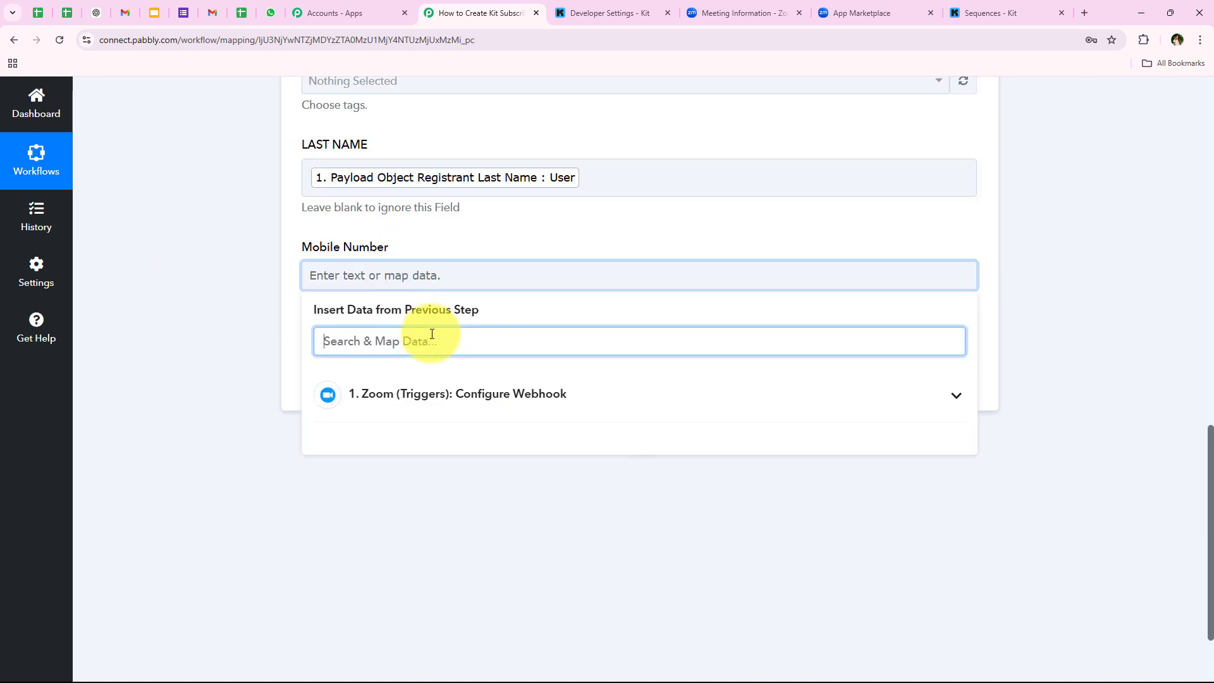
text(pp)
key(BackSpace)
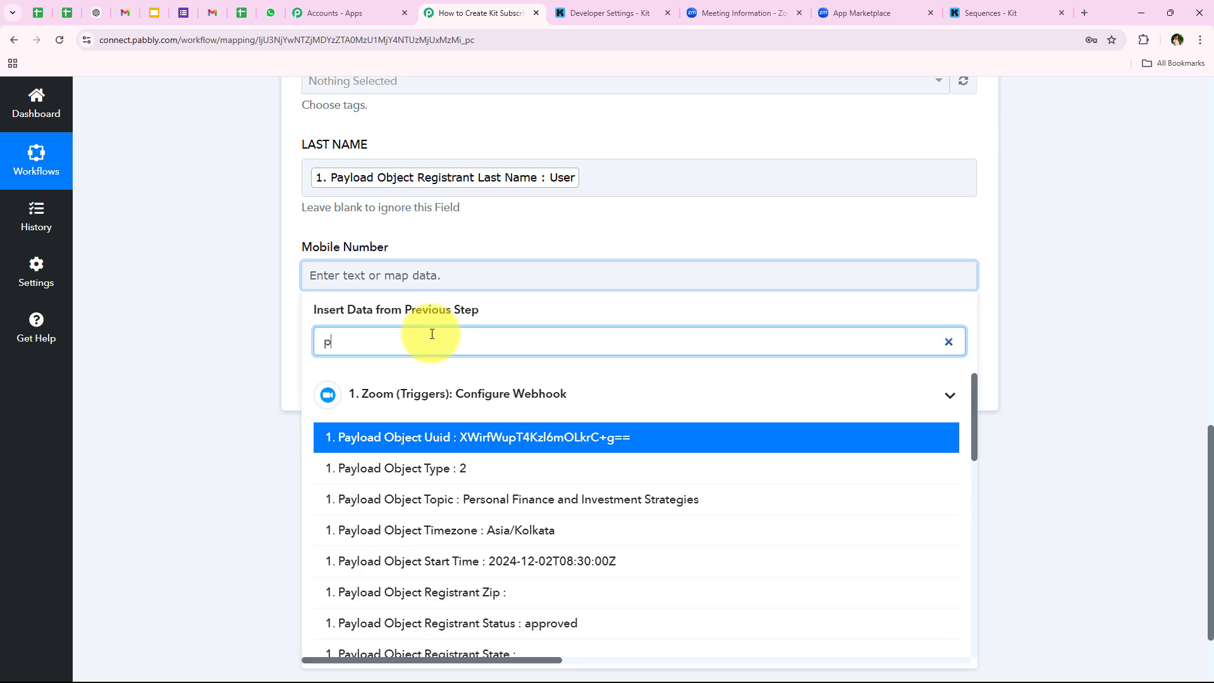
text(h)
click(461, 432)
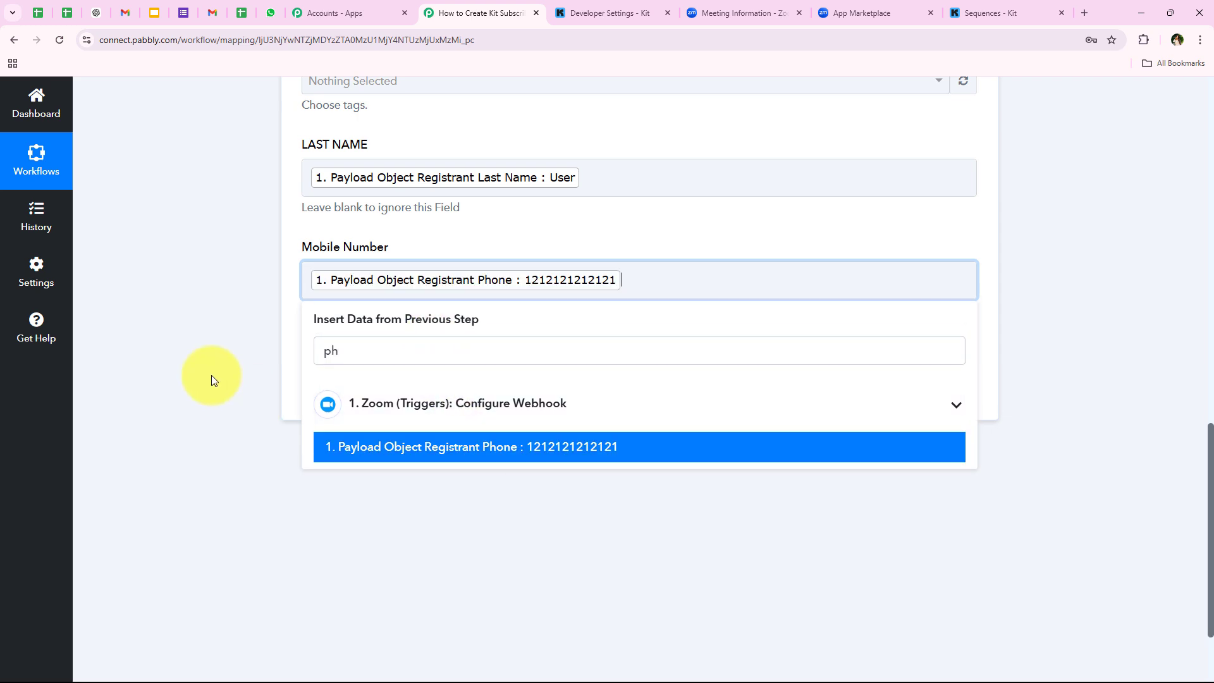
click(184, 354)
- Save the Kit action with a test request, and collapse its step after reviewing the response received
scroll(185, 355, up, 6)
scroll(308, 441, down, 6)
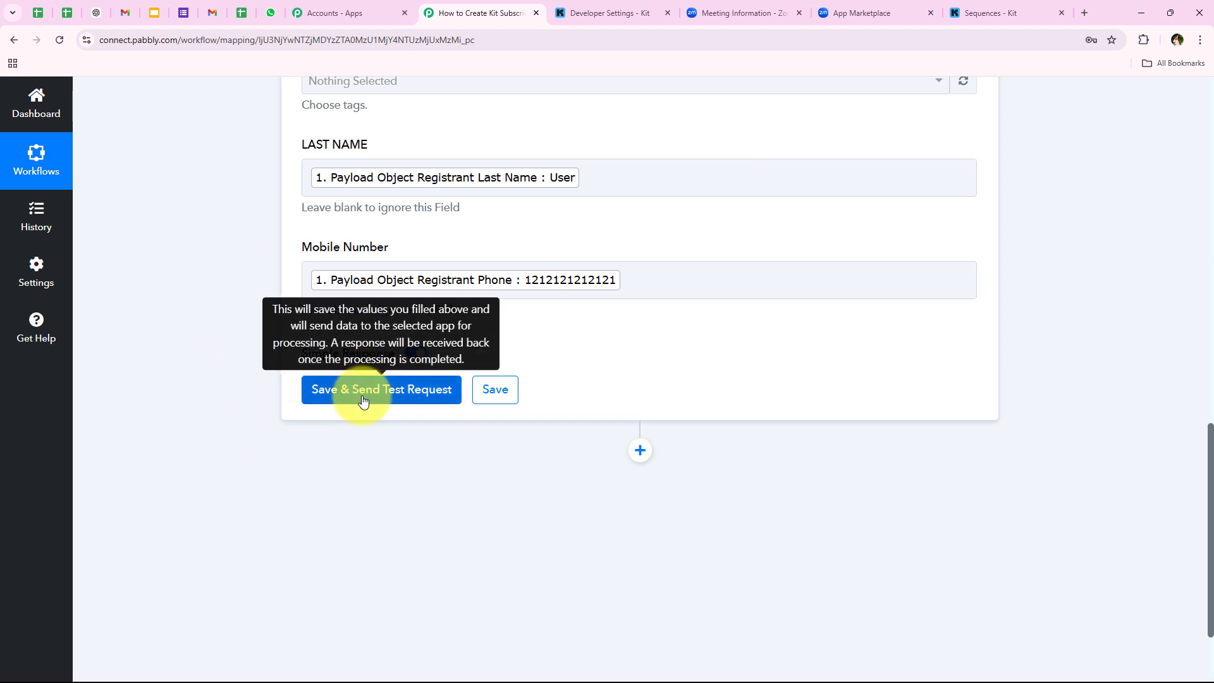
click(361, 400)
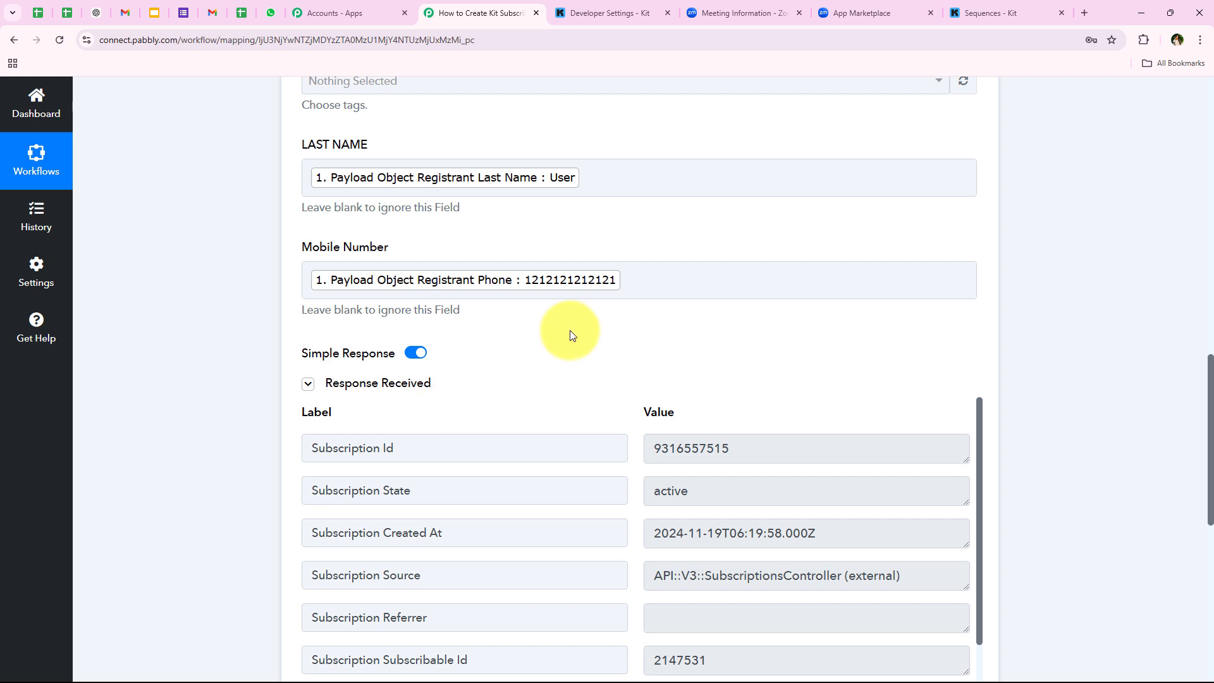
scroll(569, 330, down, 2)
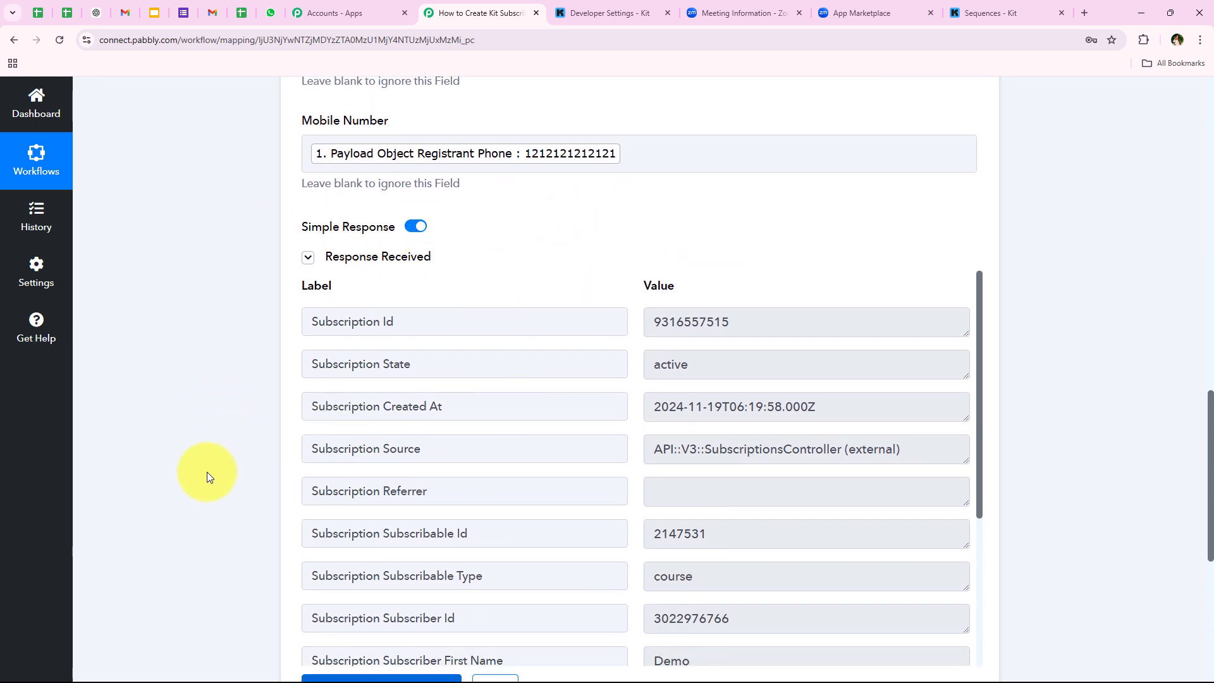
scroll(205, 310, up, 5)
scroll(205, 310, up, 17)
click(574, 498)
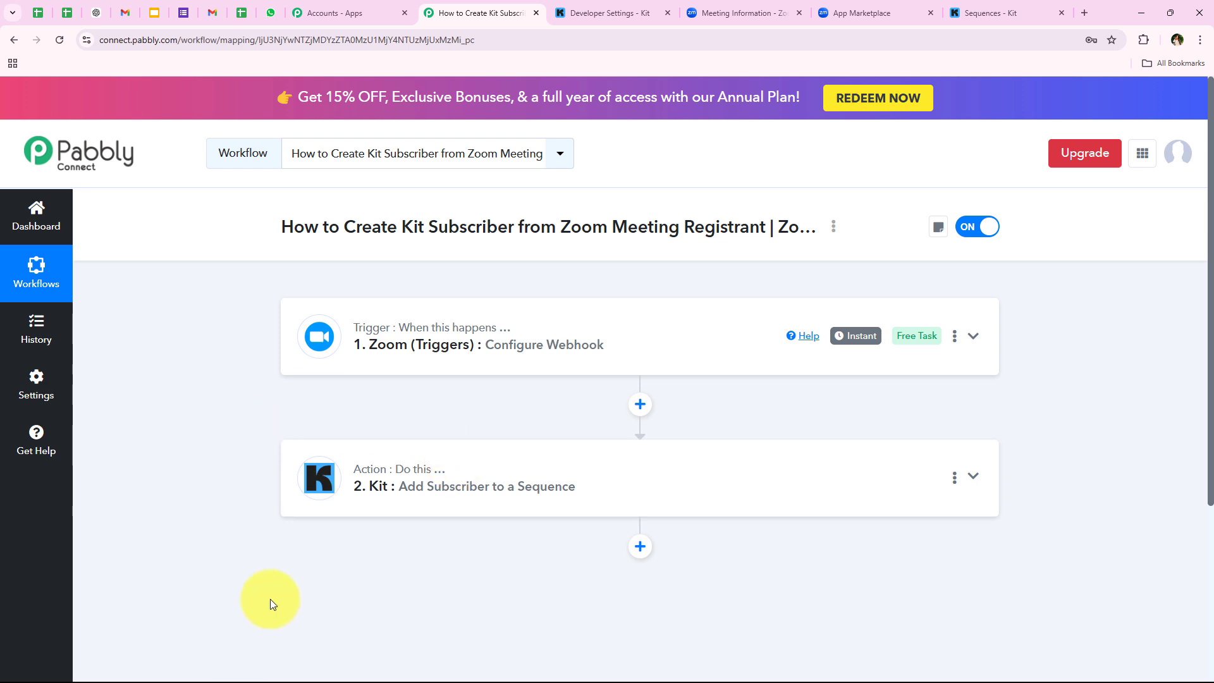
- Switch to Kit and open the list of all subscribers
click(1028, 6)
click(241, 137)
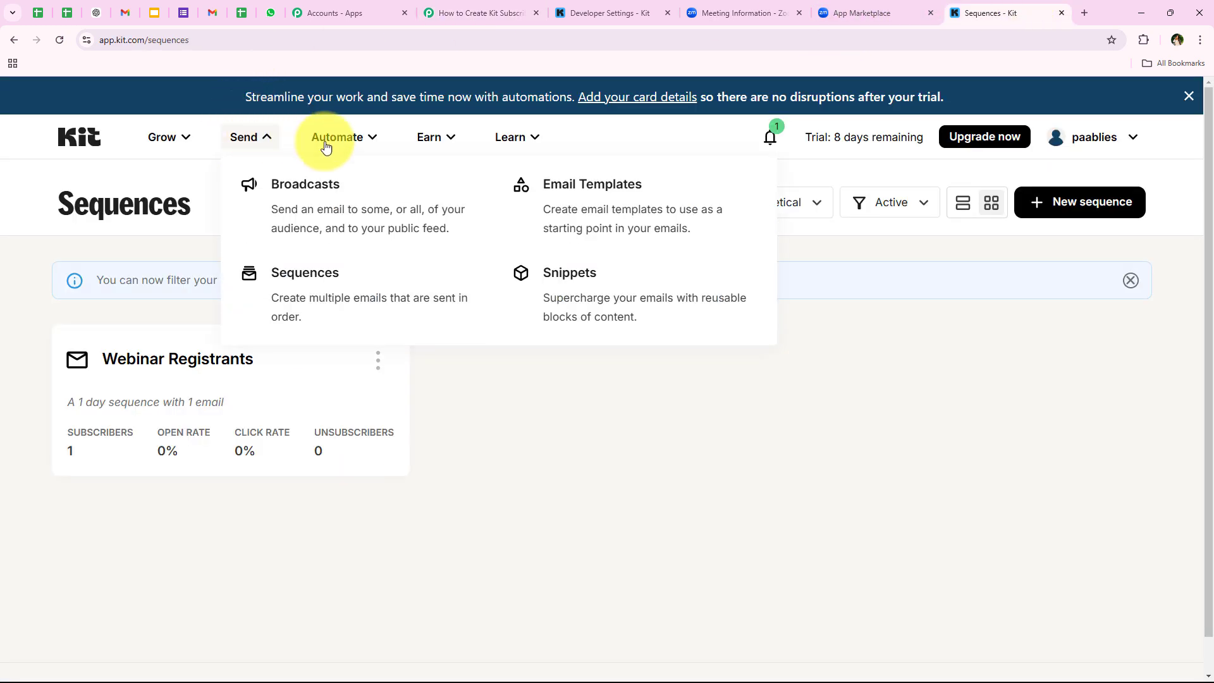
click(170, 137)
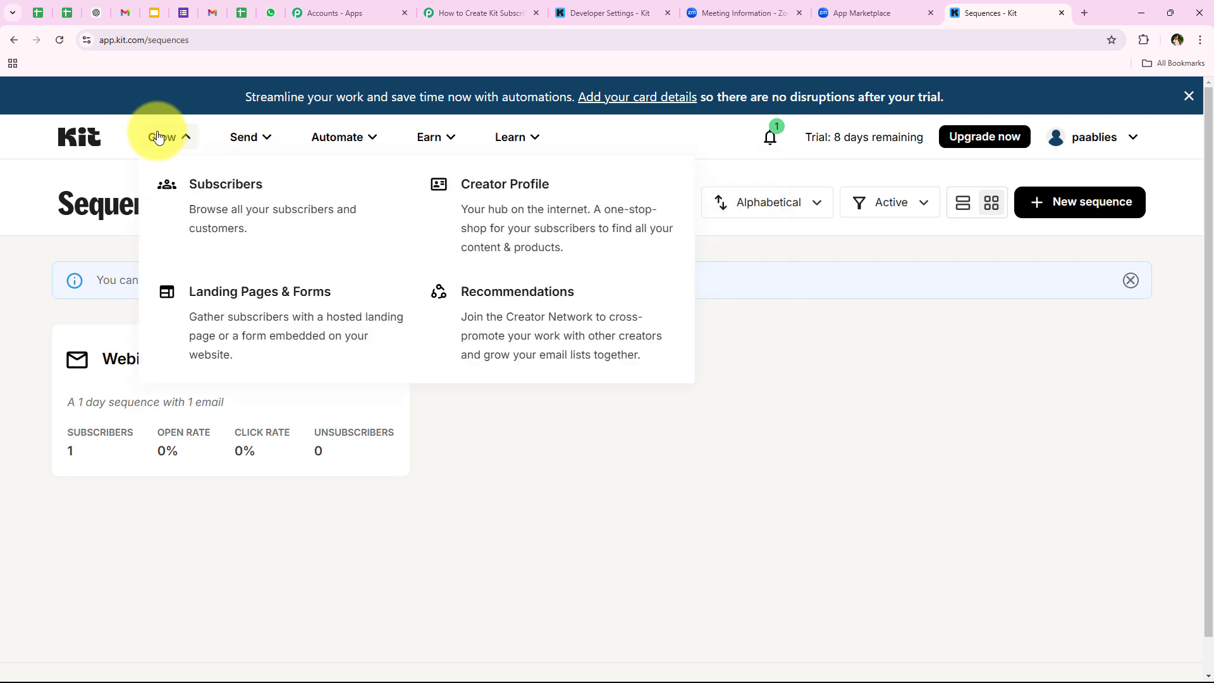
click(291, 198)
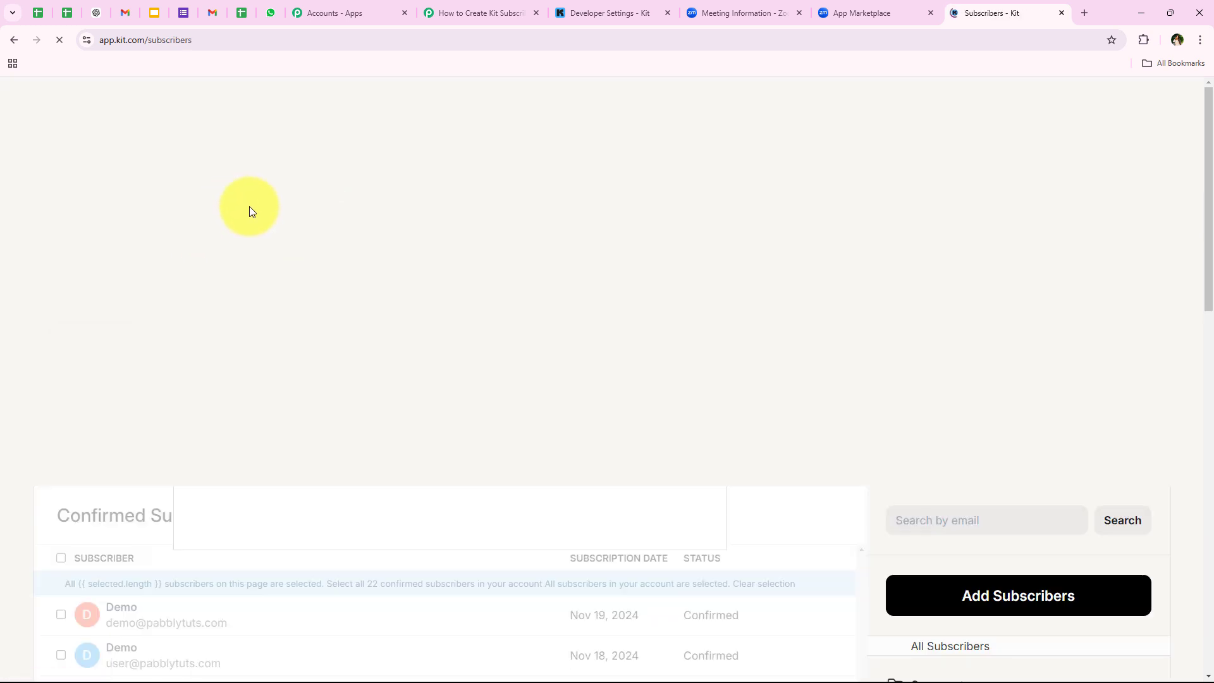
- Open the newest confirmed subscriber's profile and check its email, first name, last name and mobile number
scroll(340, 306, down, 2)
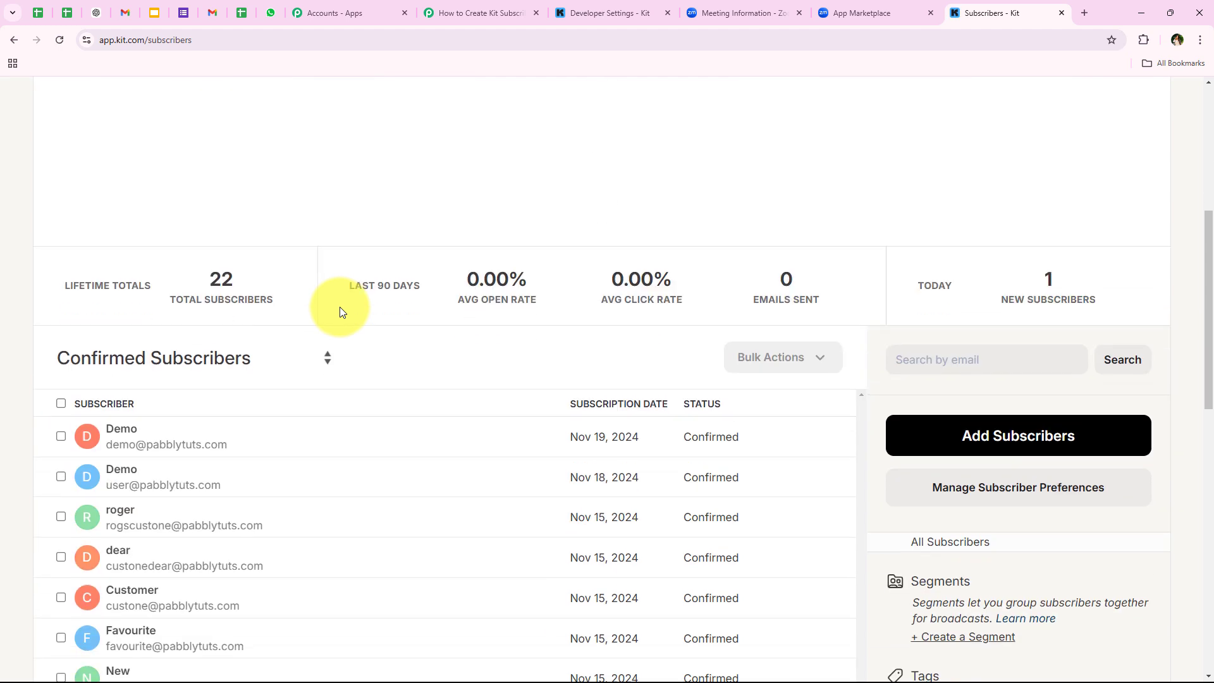
scroll(340, 310, down, 1)
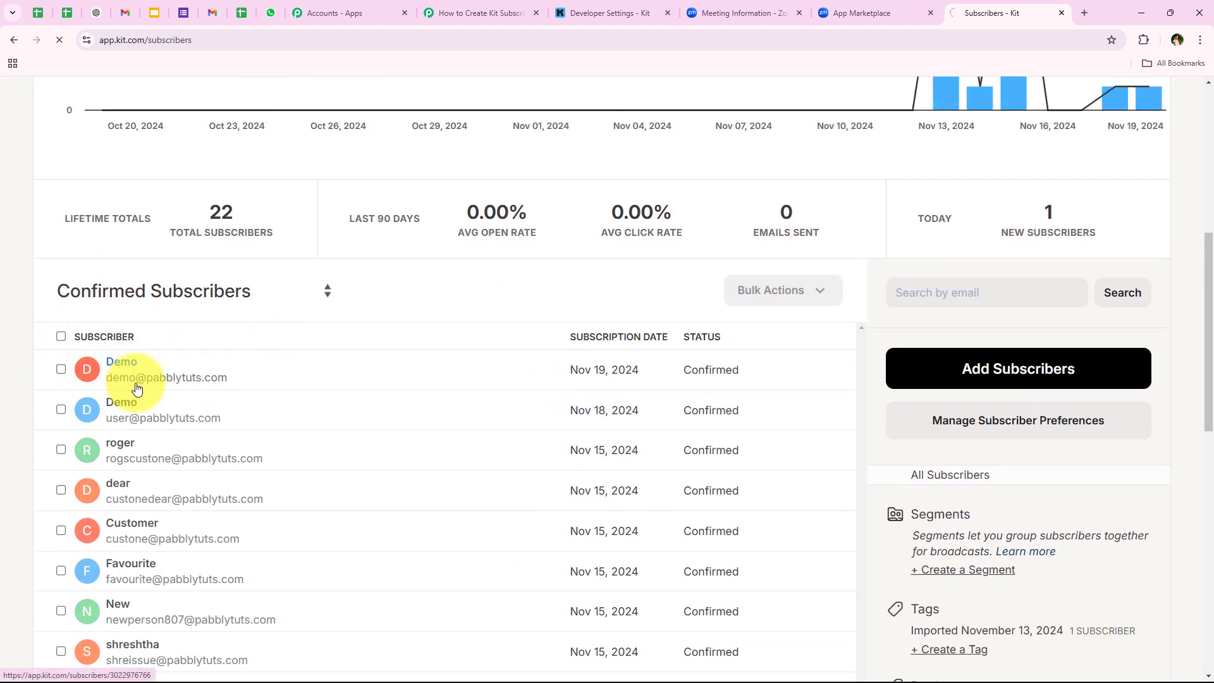
click(122, 378)
scroll(179, 415, down, 2)
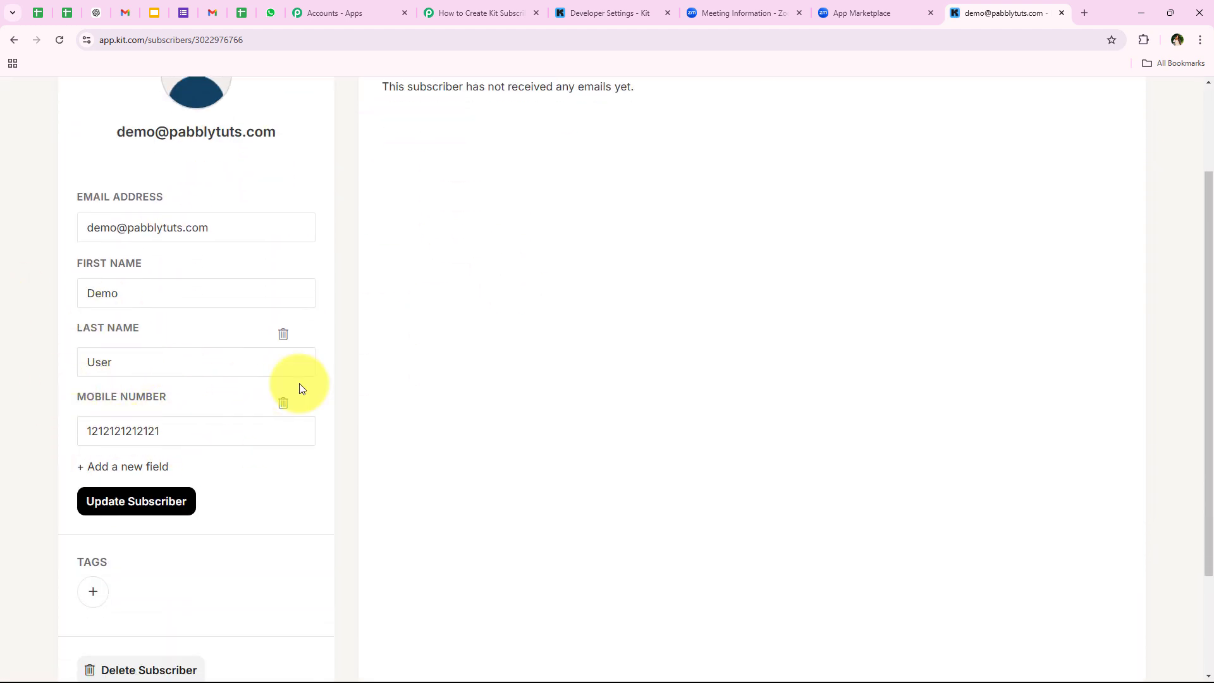
- Check which sequences the subscriber is enrolled in, and return to the Pabbly Connect workflow
scroll(566, 285, up, 2)
click(605, 181)
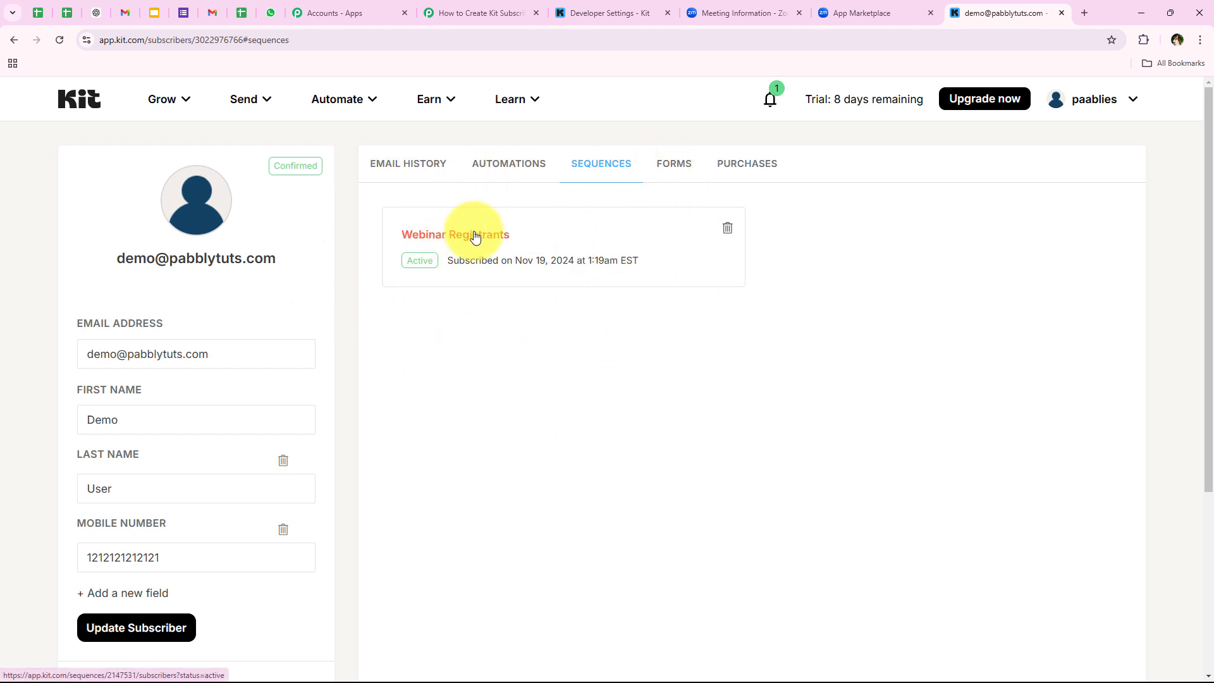
click(454, 6)
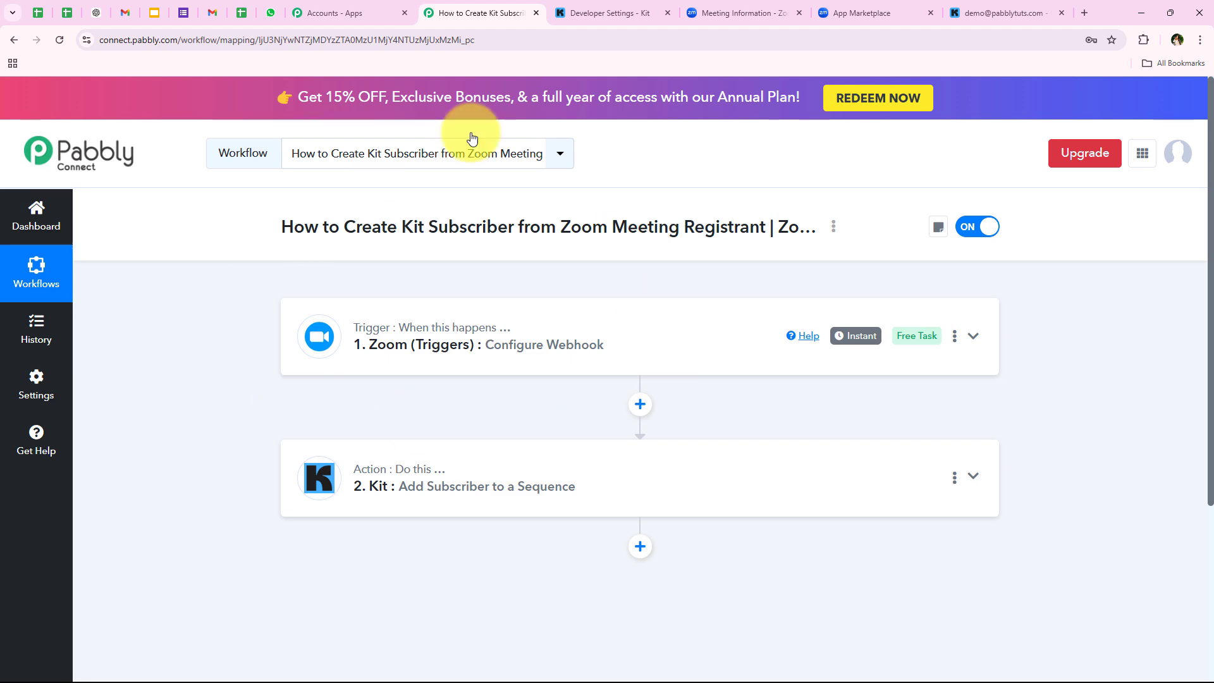
- Switch to Zoom, copy the meeting's registration link and open its registration form in an incognito window
click(698, 7)
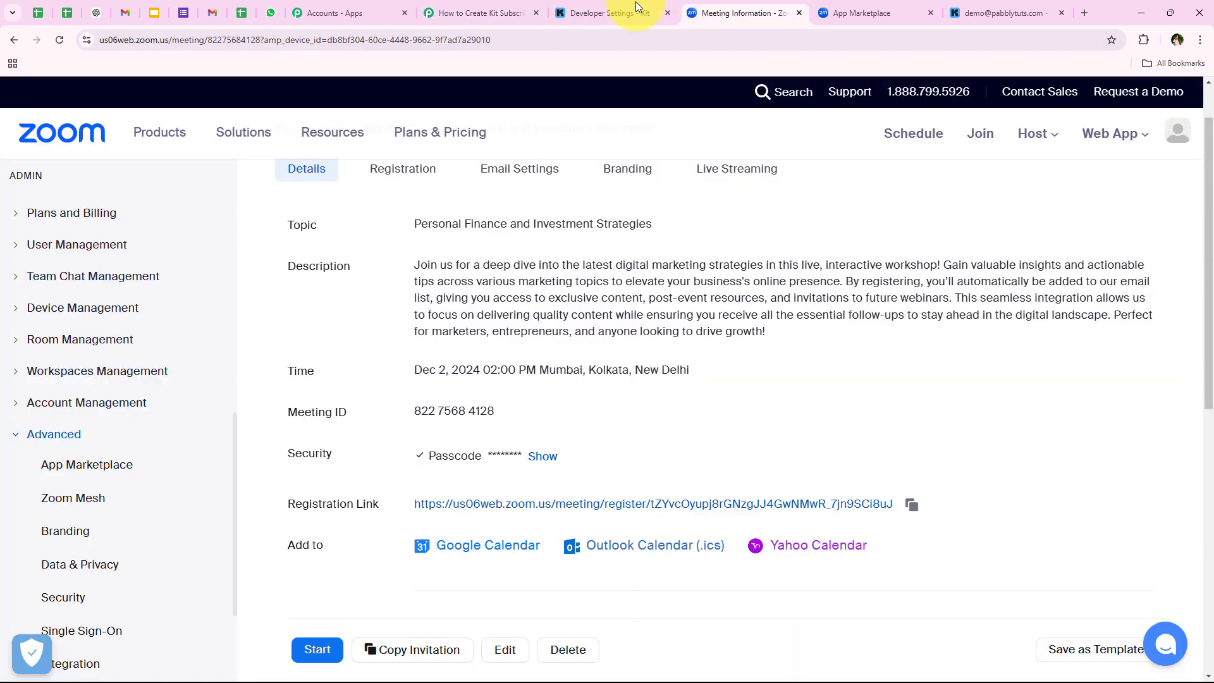
click(922, 505)
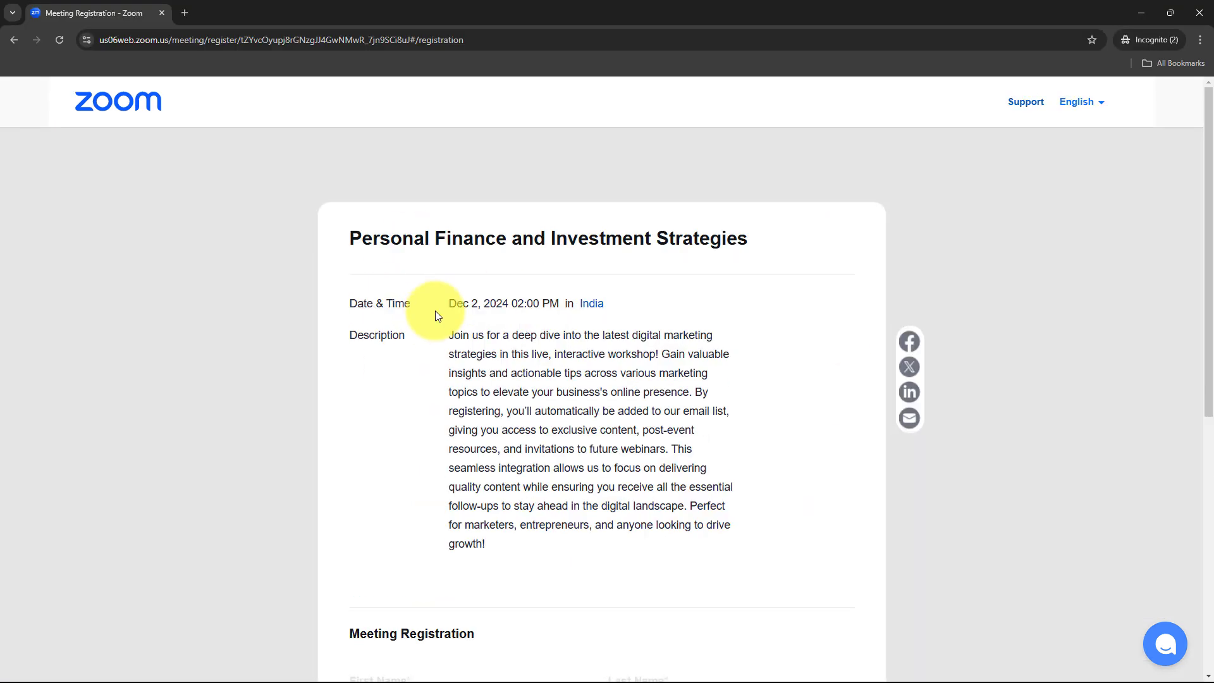
scroll(435, 310, down, 7)
- Replace the prefilled first name and email address in the meeting registration form with a new test registrant's details
double_click(407, 234)
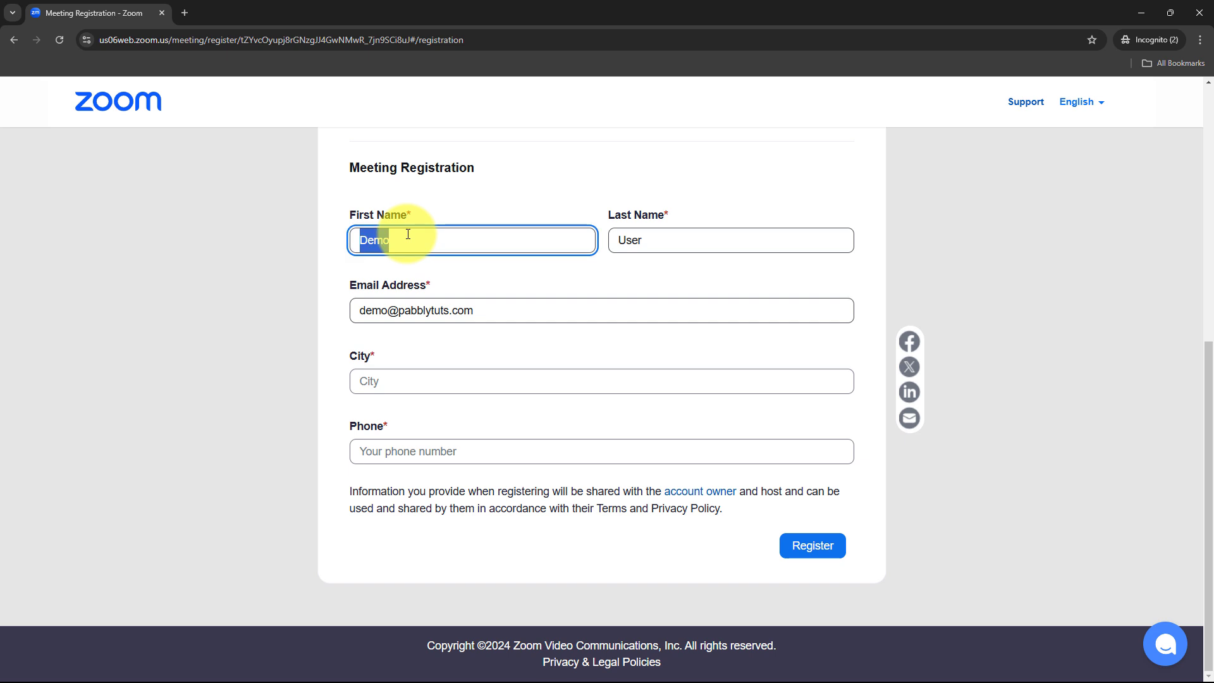
text(Test)
drag(390, 308, 325, 297)
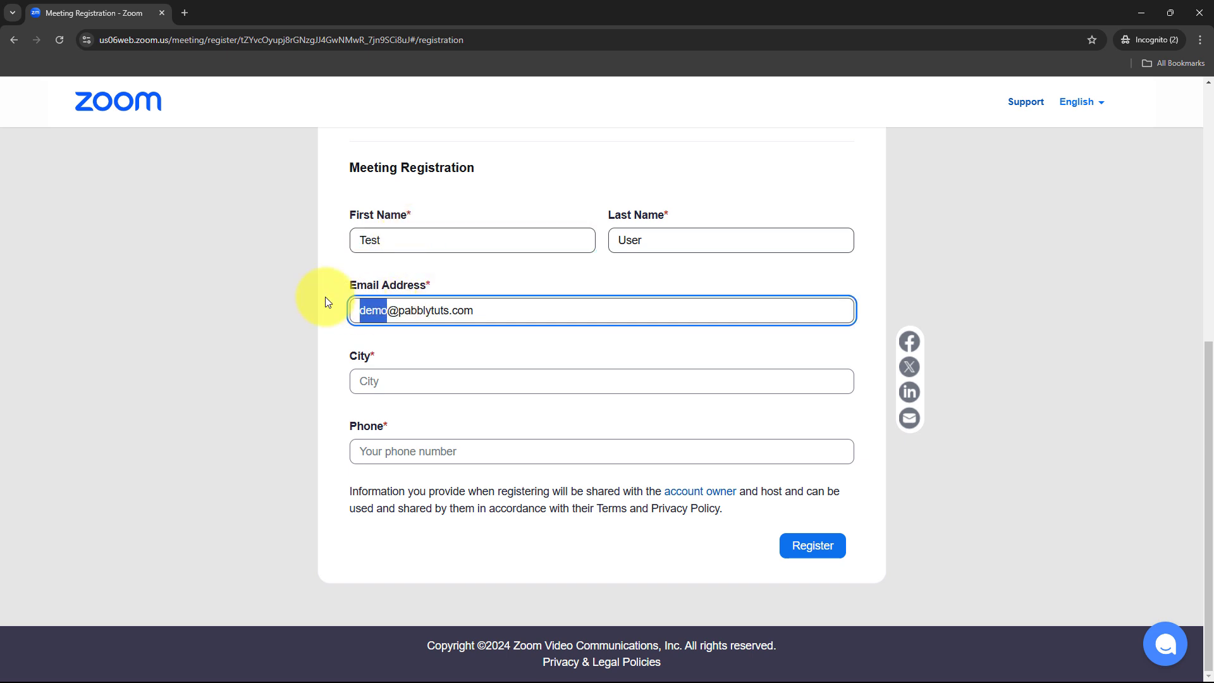
text(test)
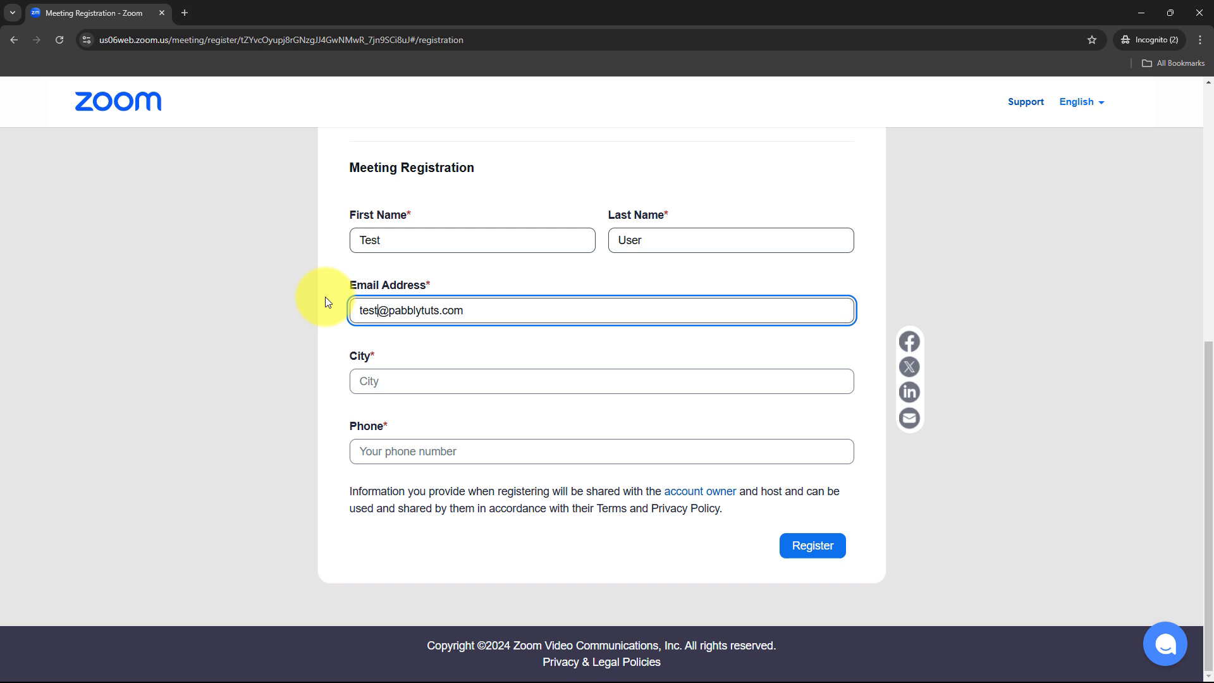
- Enter Delhi as the city, fill in the phone number, and submit the meeting registration
click(406, 383)
text(Delhi)
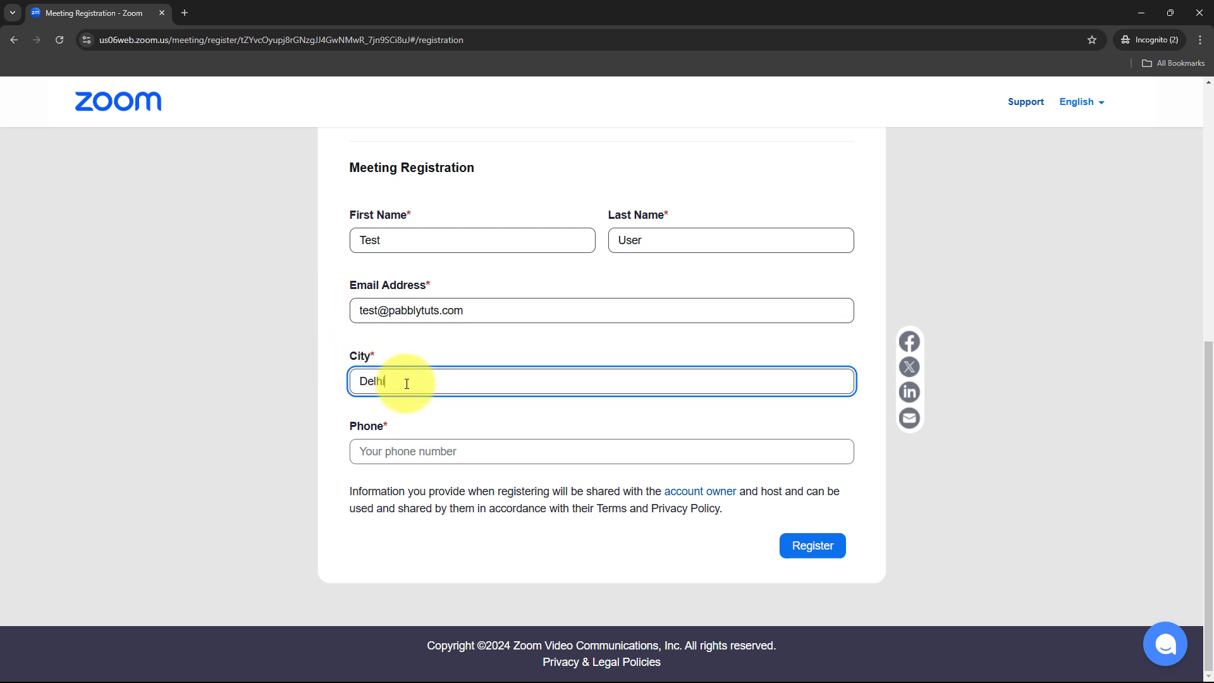
click(395, 450)
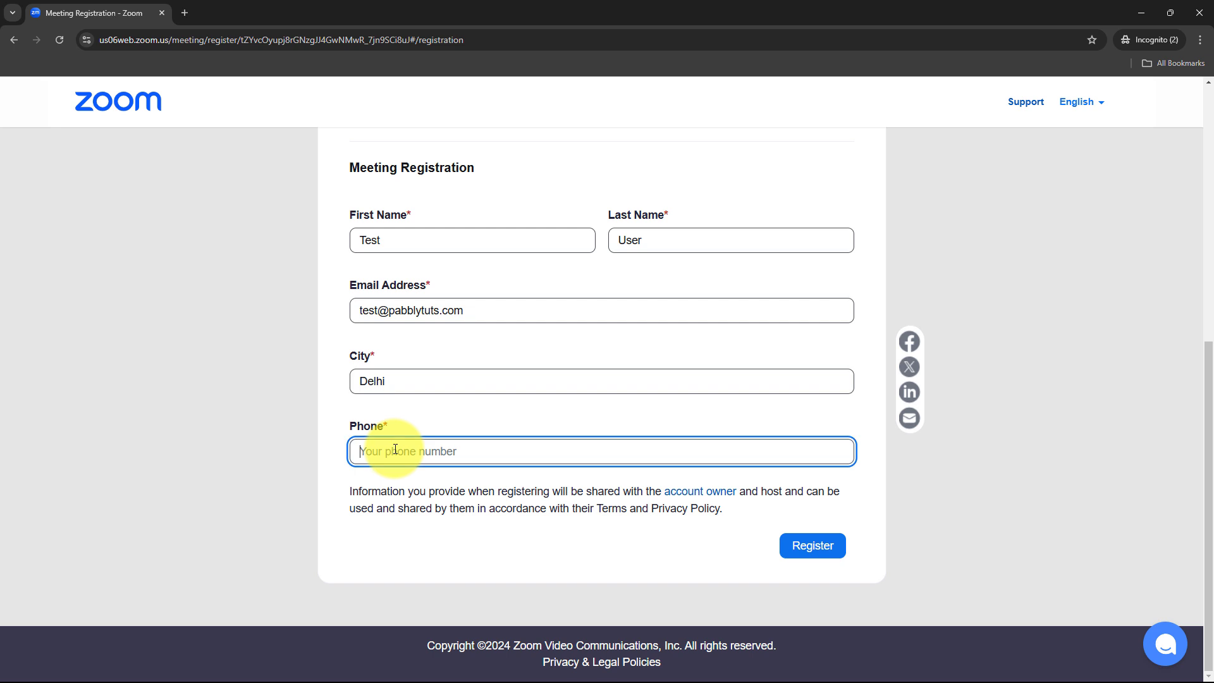
text(5555555555)
click(826, 555)
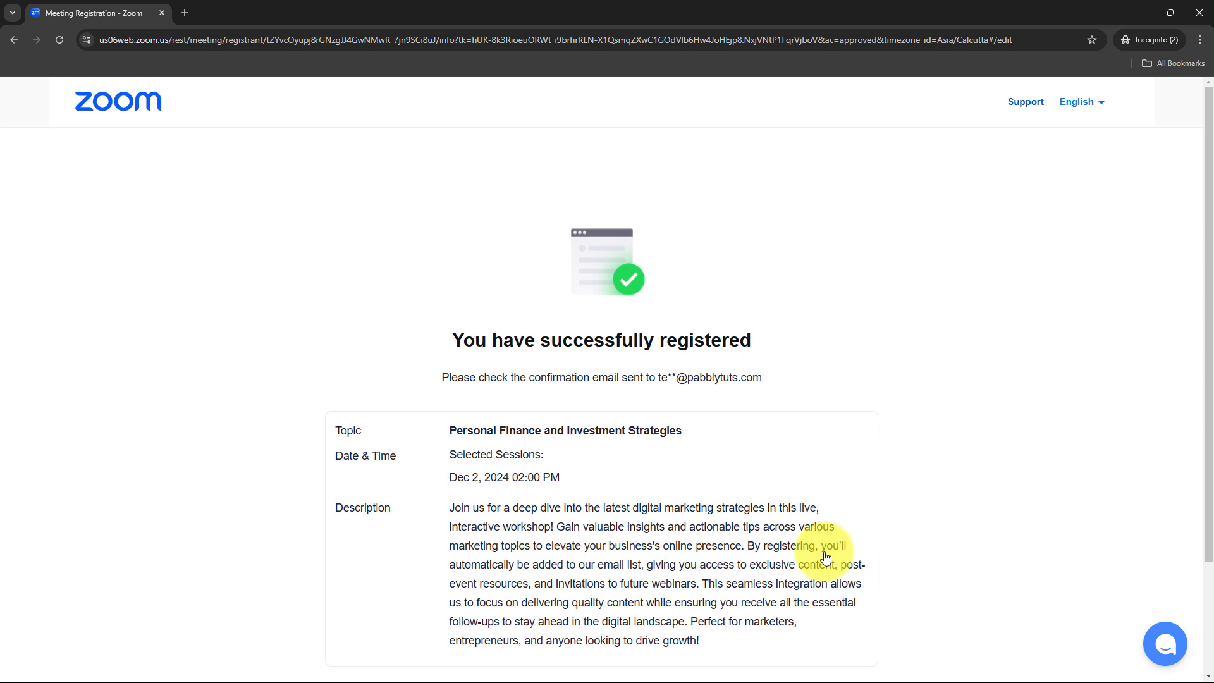
- Leave the registration window, switch to Kit and open the list of all subscribers
click(1137, 7)
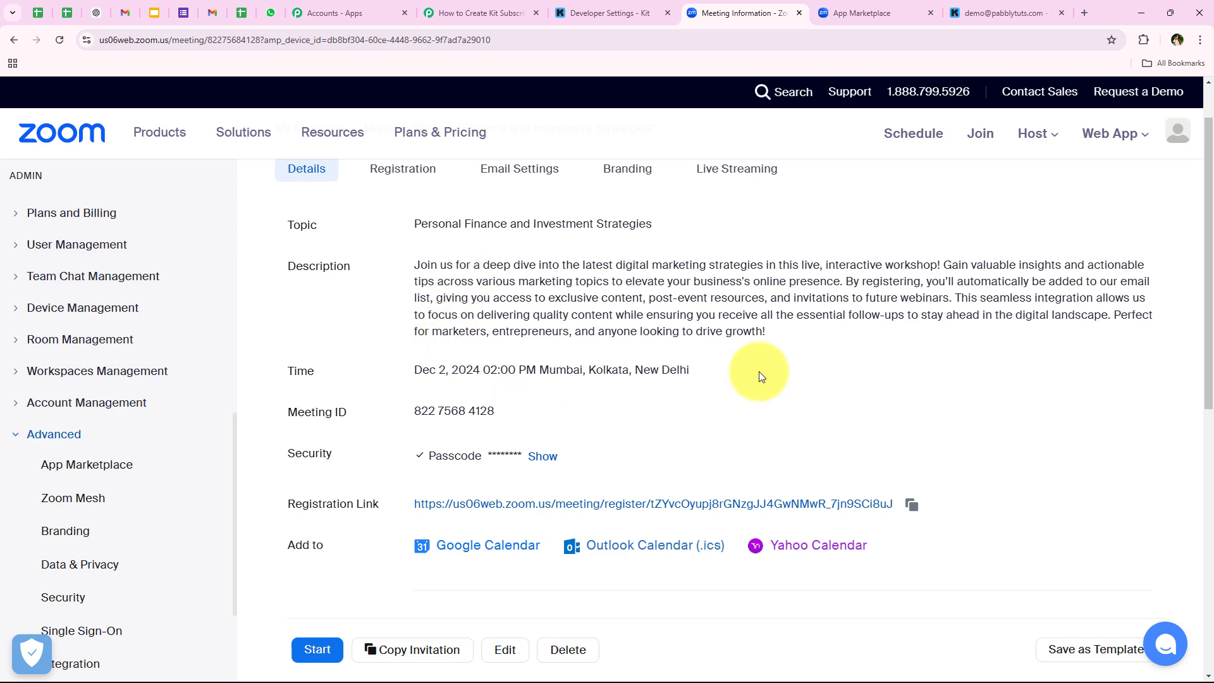
click(989, 12)
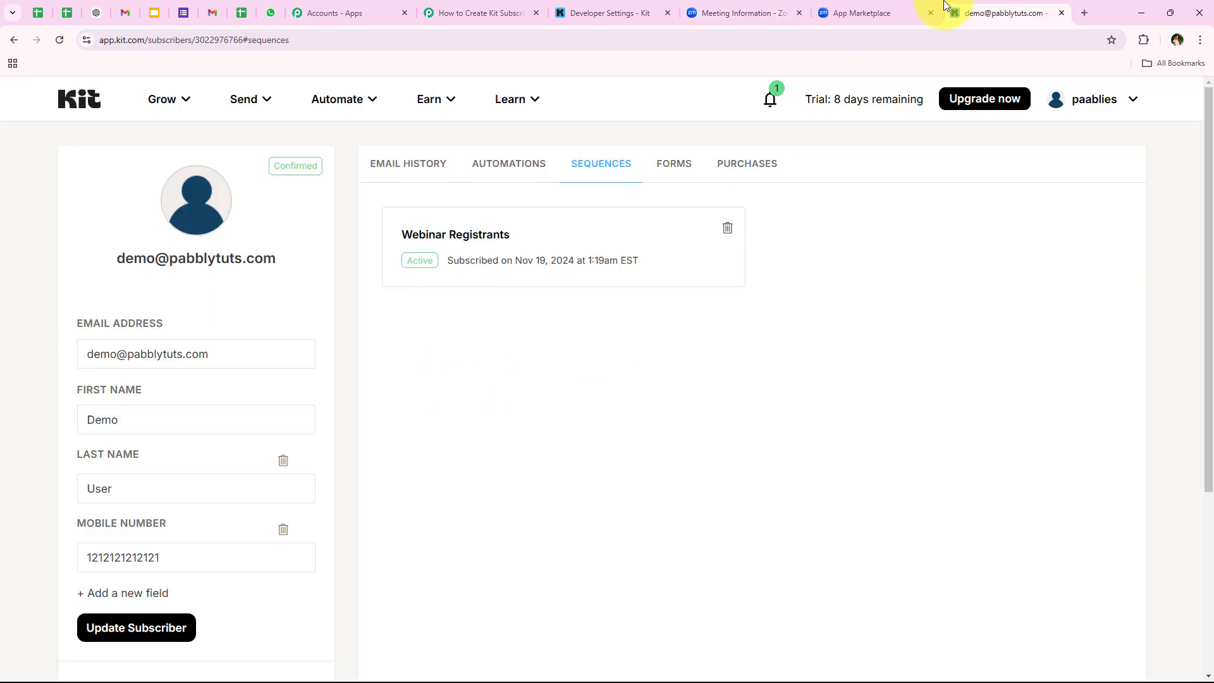
click(179, 98)
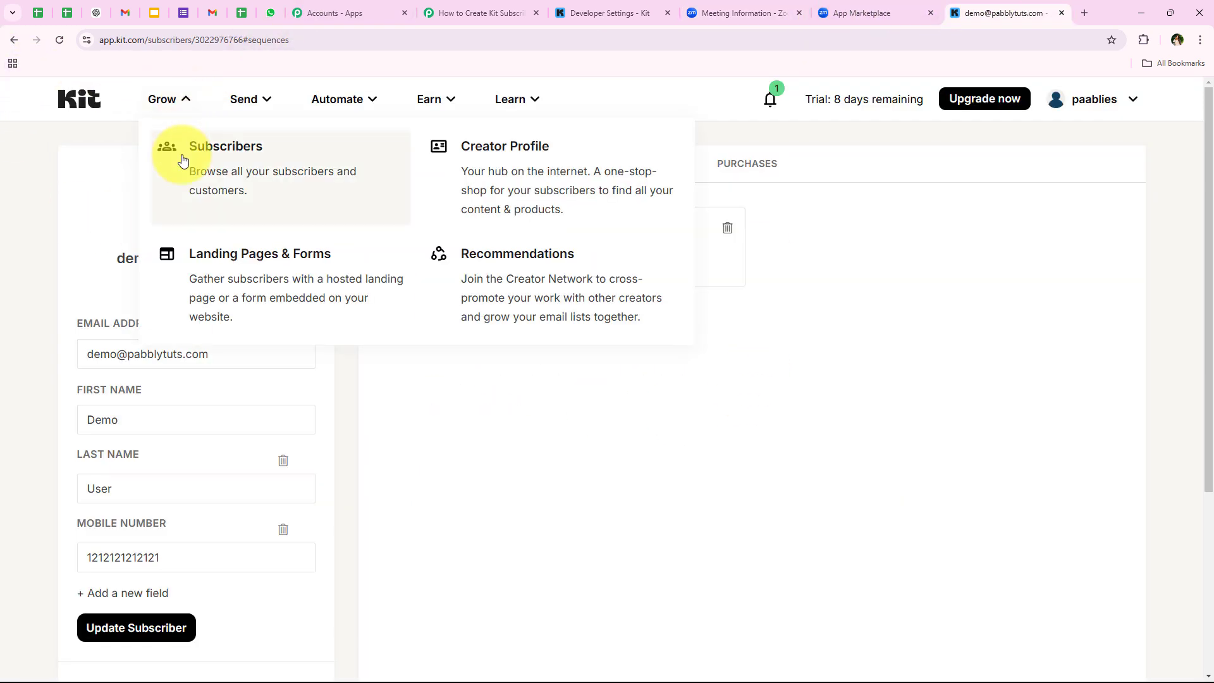
click(182, 160)
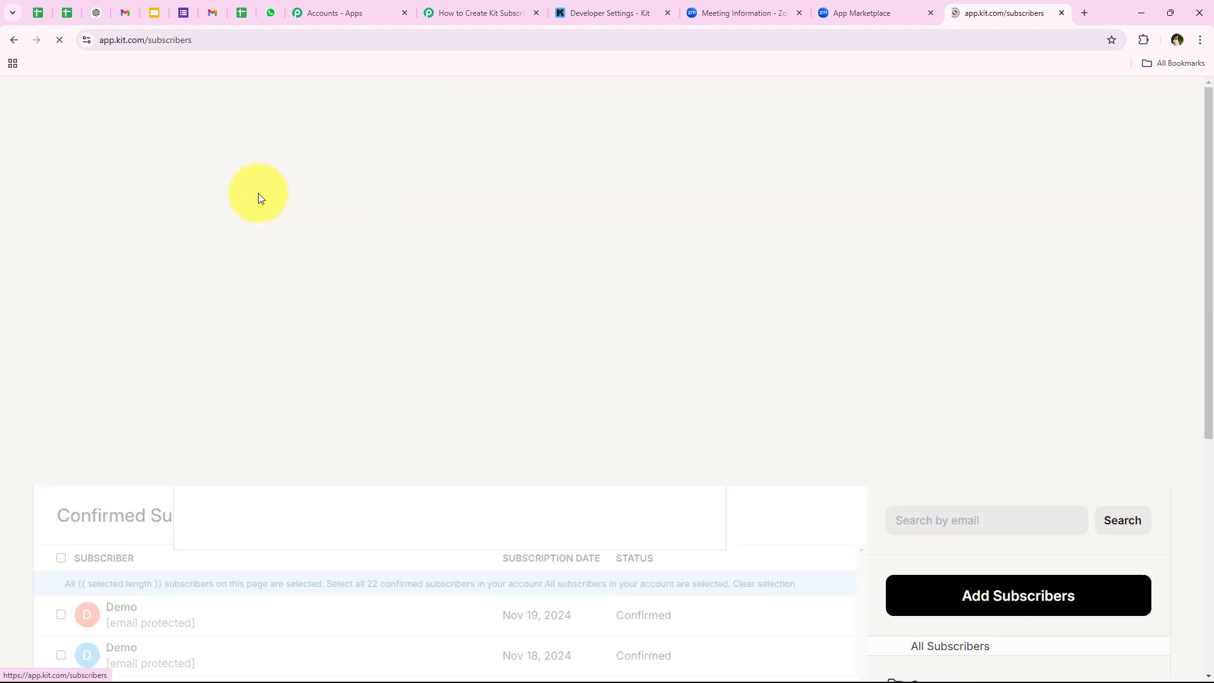
- Reload the subscriber list and open the profile matching the email used in the new Zoom registration
scroll(392, 348, down, 5)
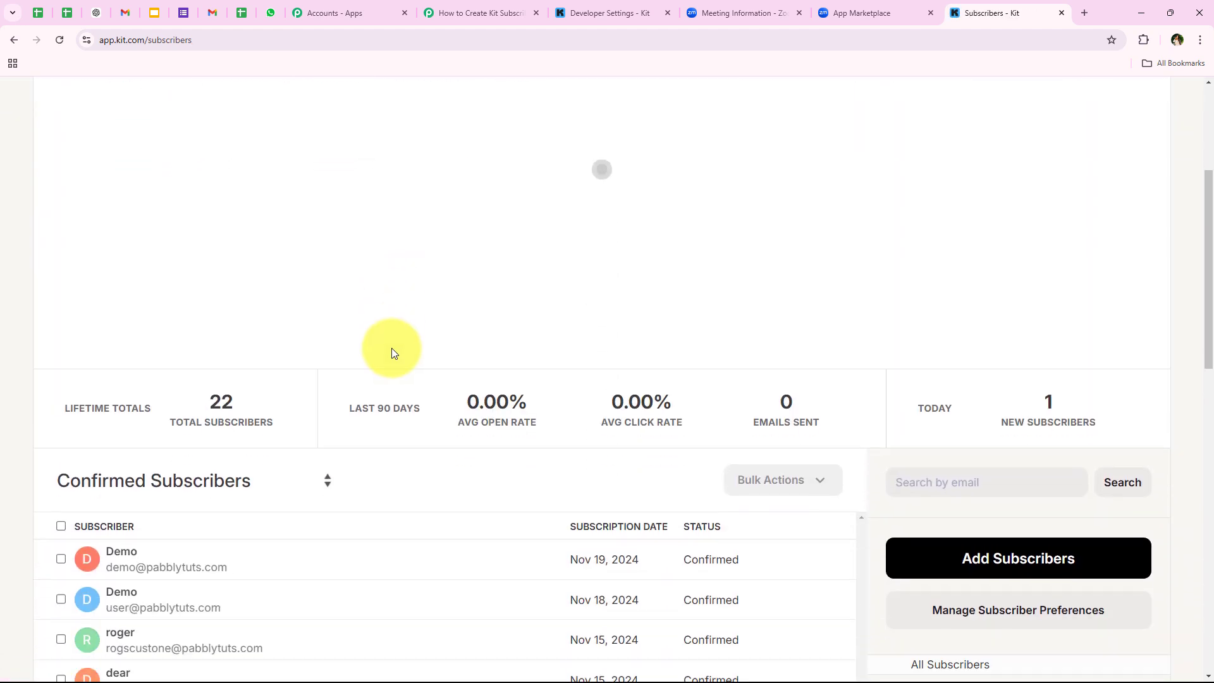
scroll(208, 339, down, 2)
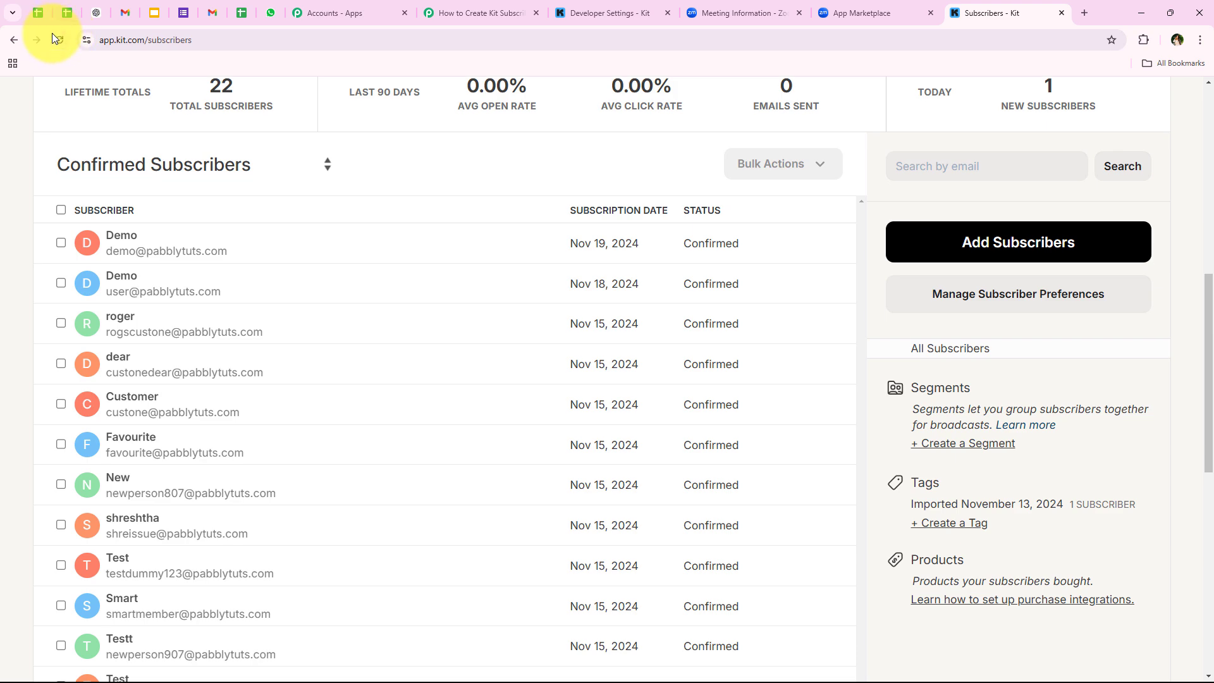
click(57, 38)
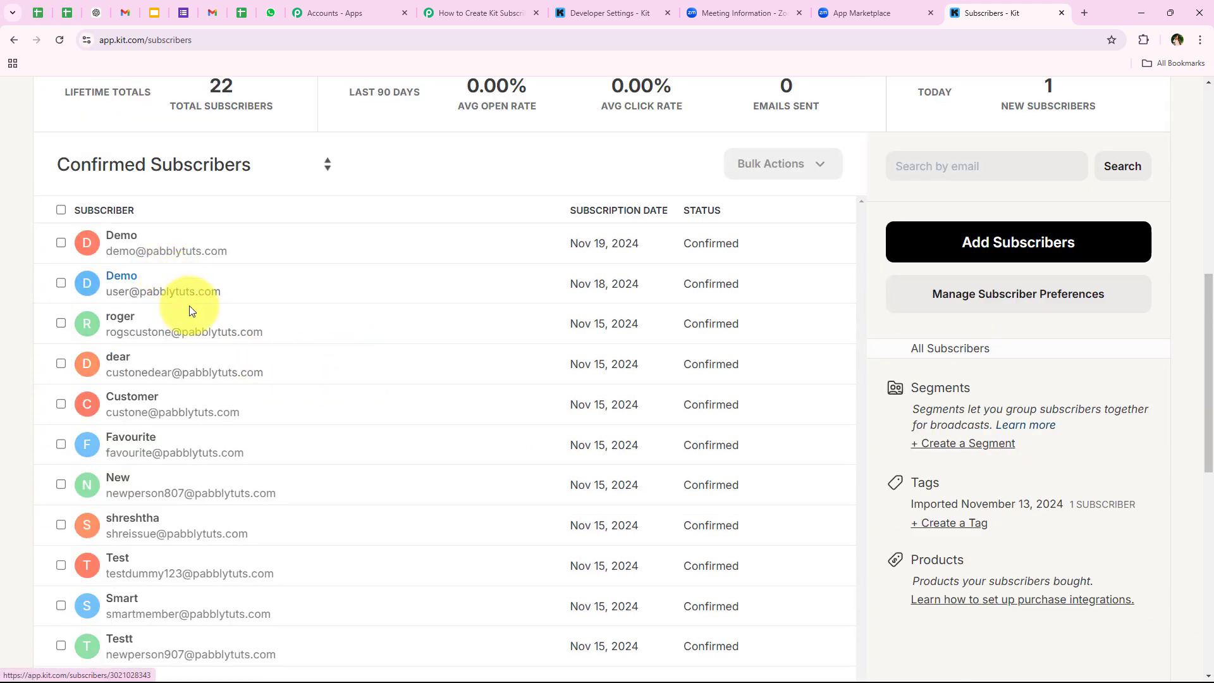
scroll(191, 346, down, 9)
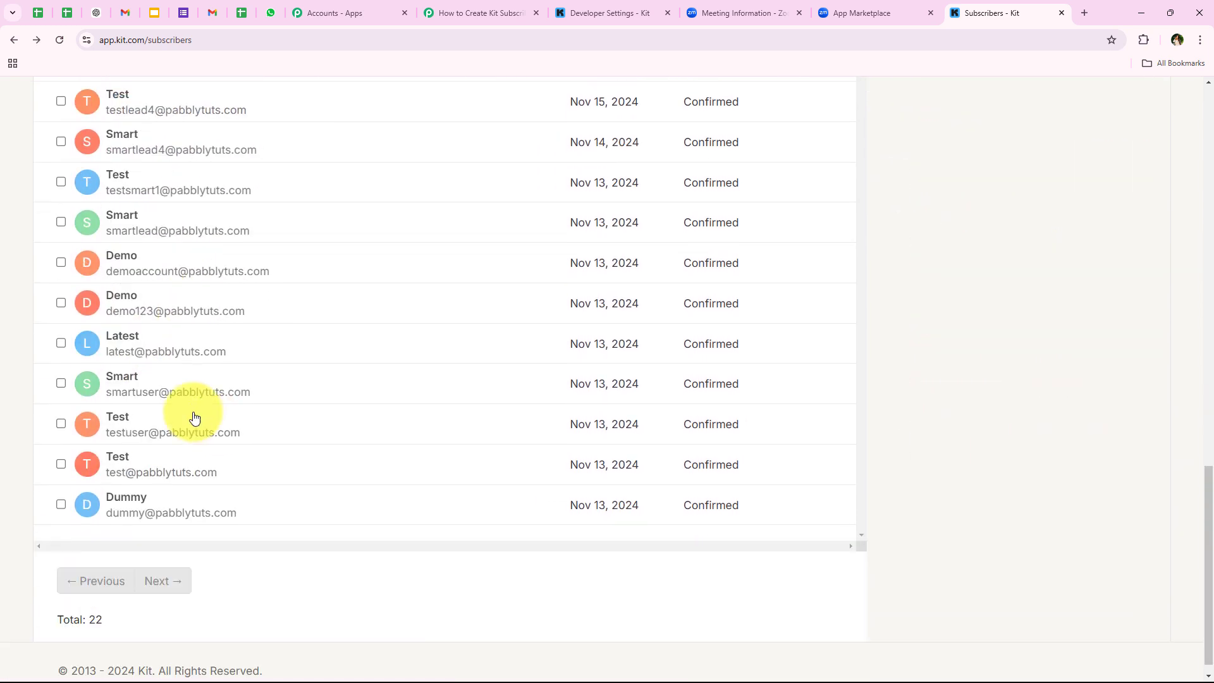
click(134, 469)
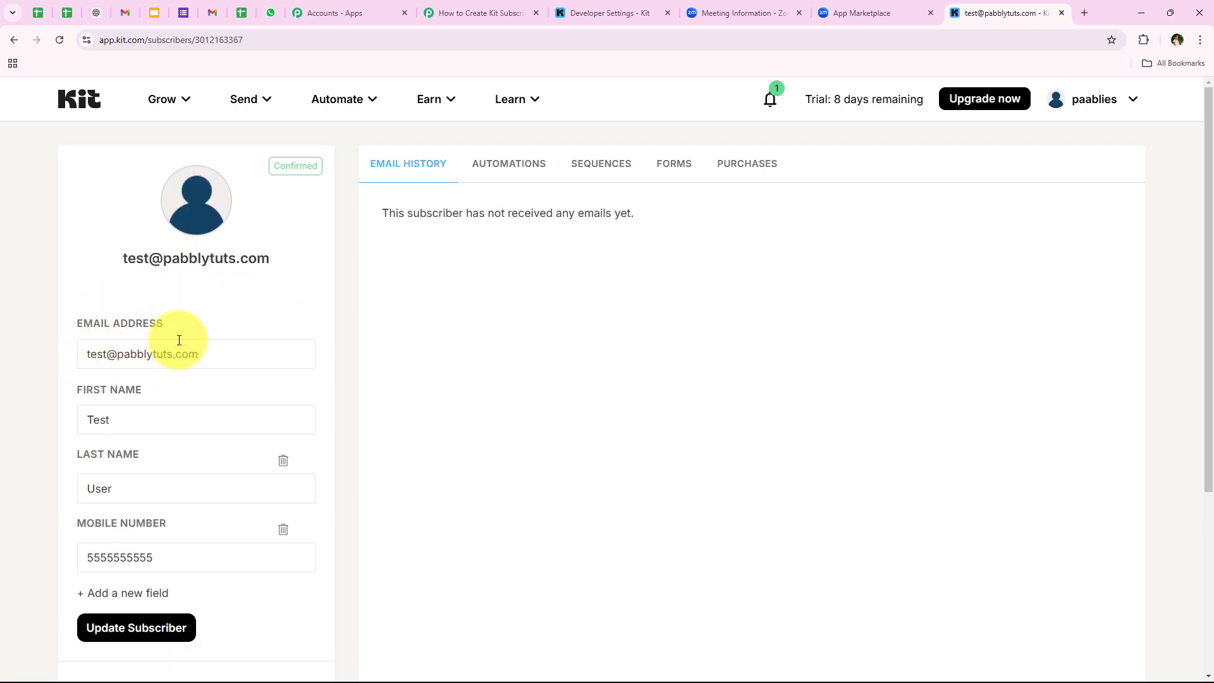
- Check the profile's contact fields and tags, and view the sequences this subscriber is enrolled in
scroll(215, 378, down, 1)
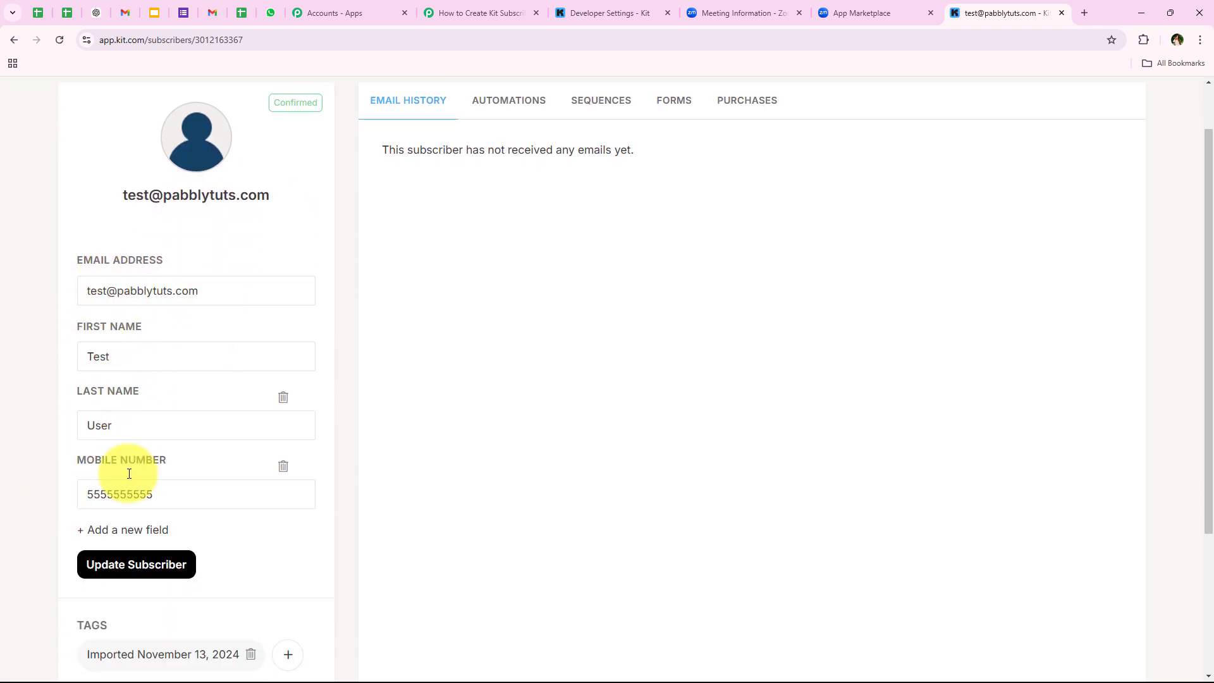
scroll(465, 297, down, 2)
scroll(465, 297, up, 3)
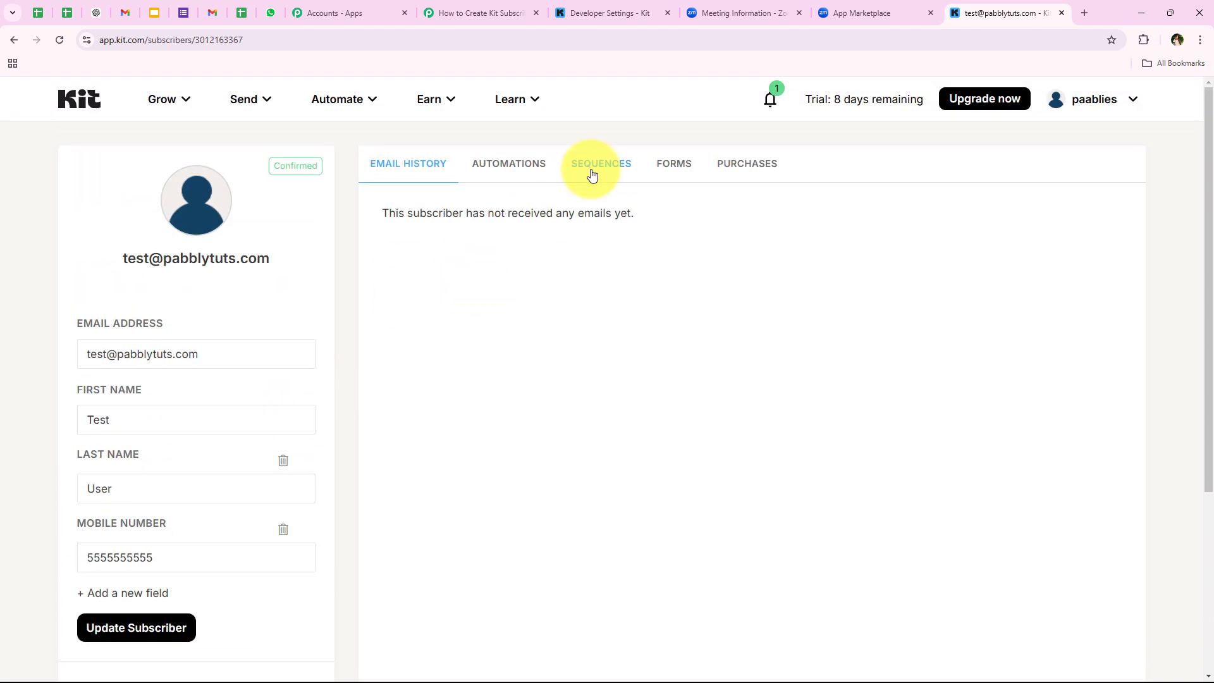
click(597, 166)
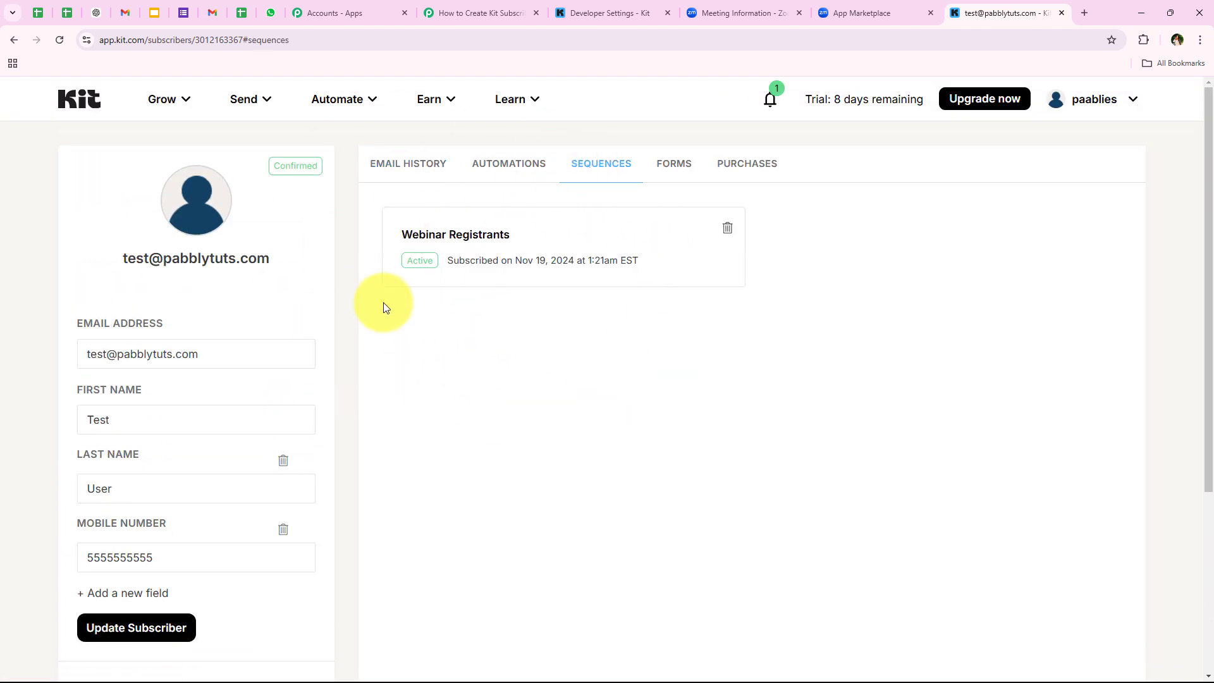
- Review the Zoom to Kit workflow and its title in Pabbly Connect, rechecking the test subscriber's profile in Kit
click(476, 10)
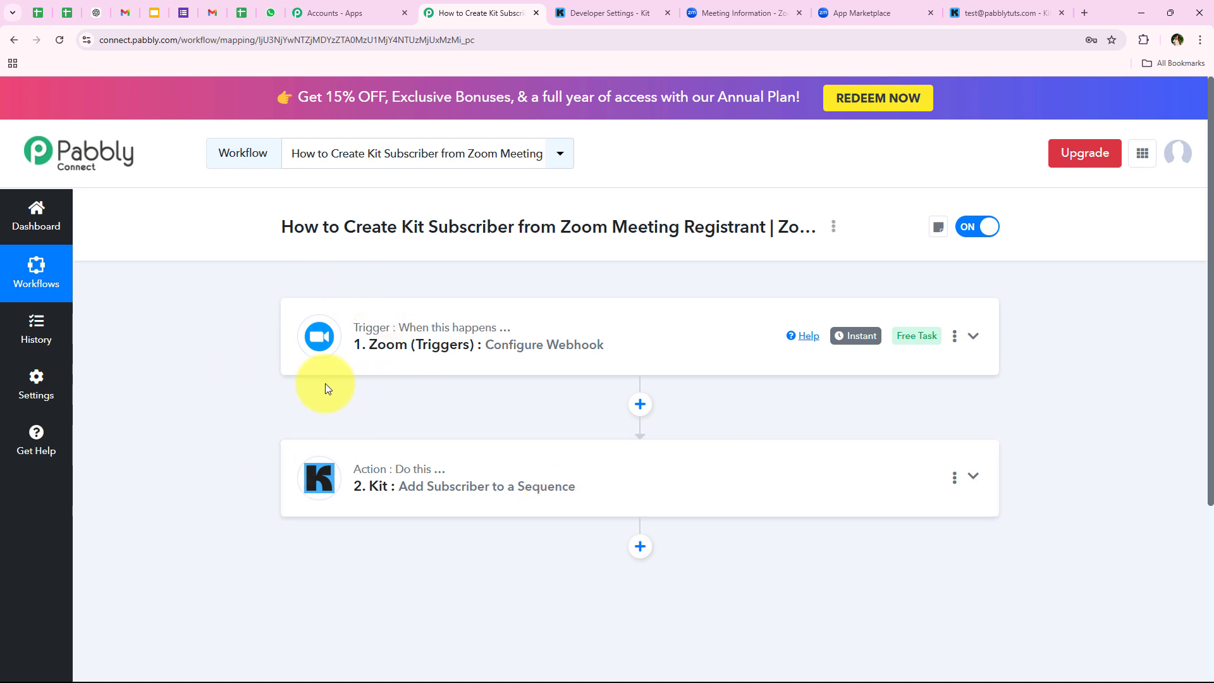
drag(556, 228, 769, 226)
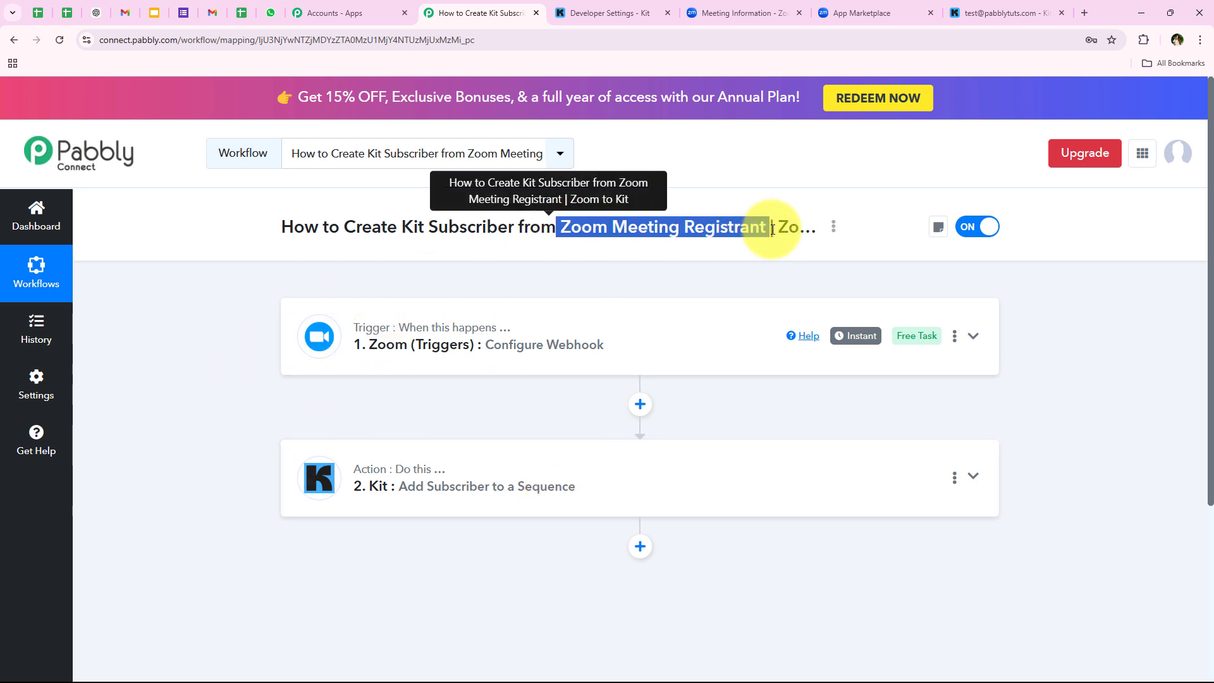
drag(345, 226, 515, 226)
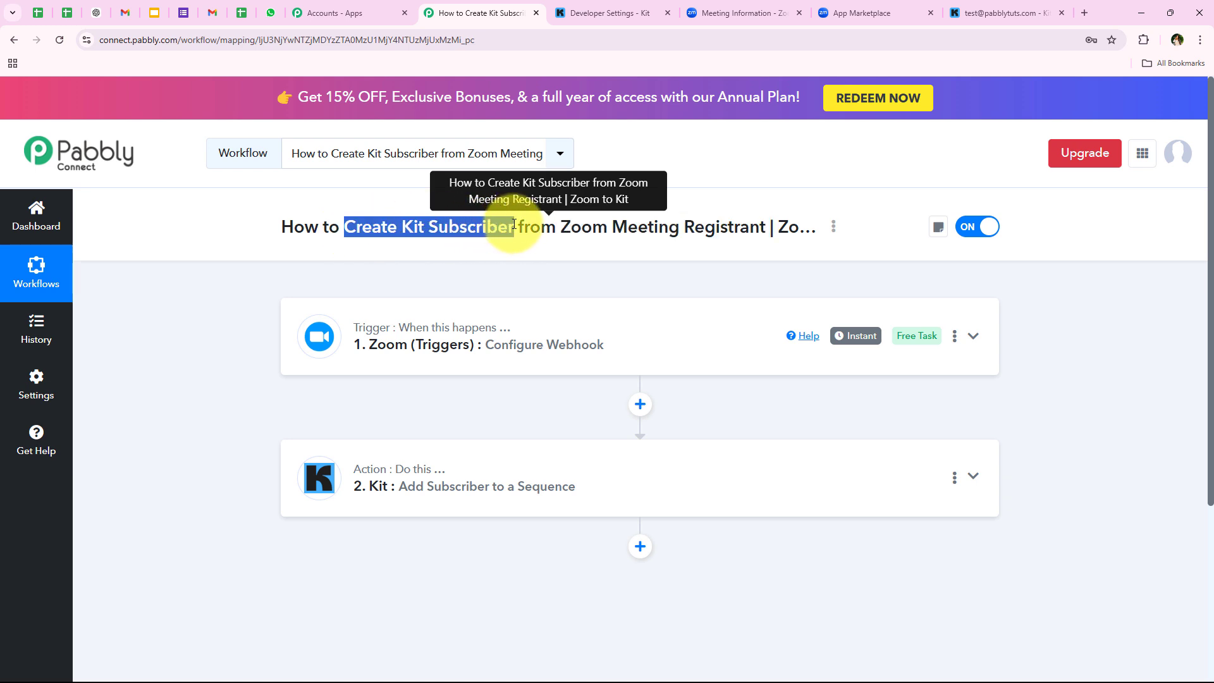
click(211, 408)
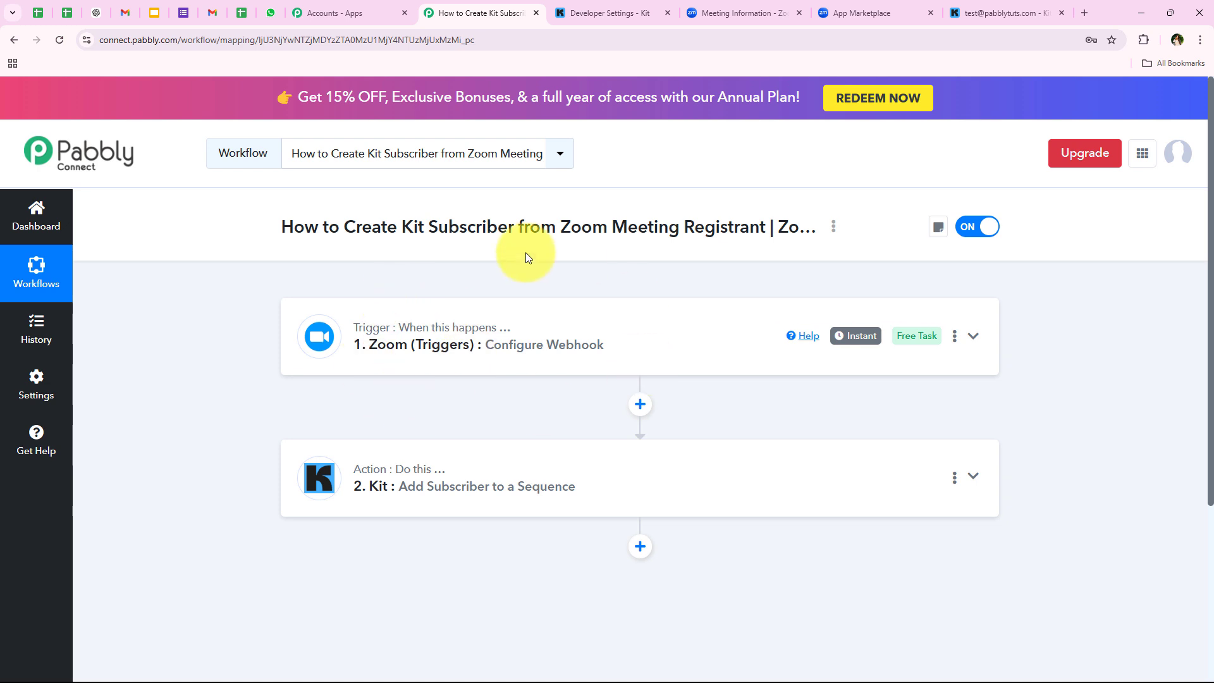
click(1030, 14)
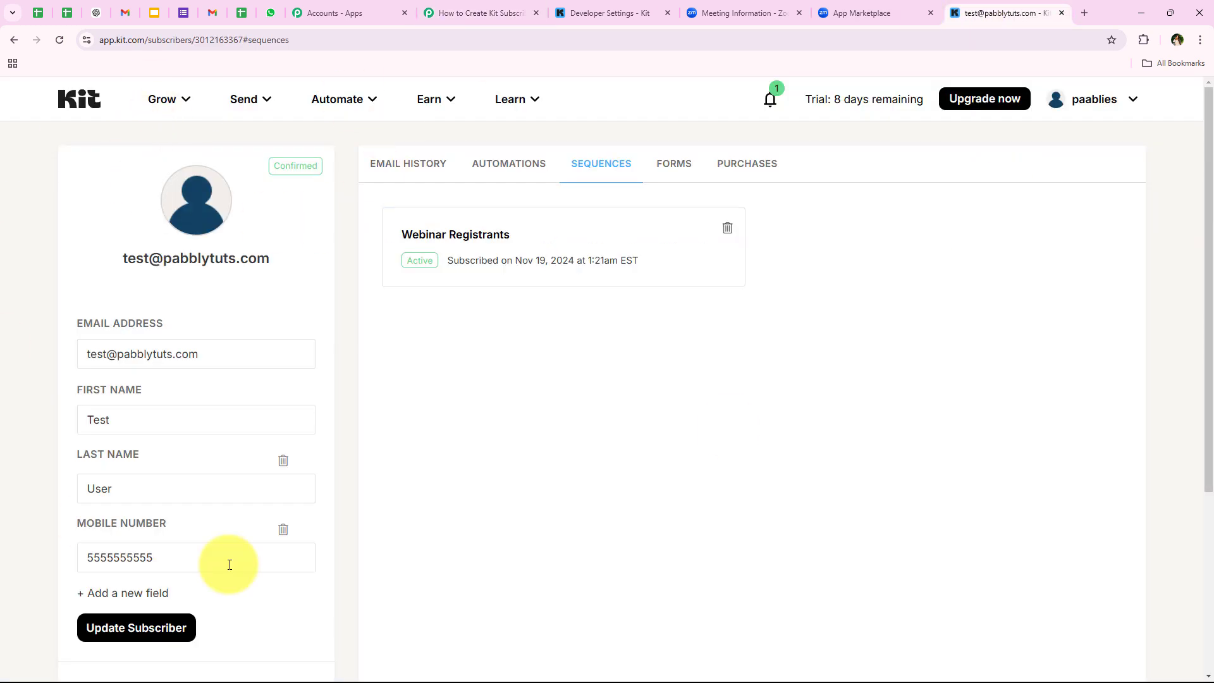
click(475, 8)
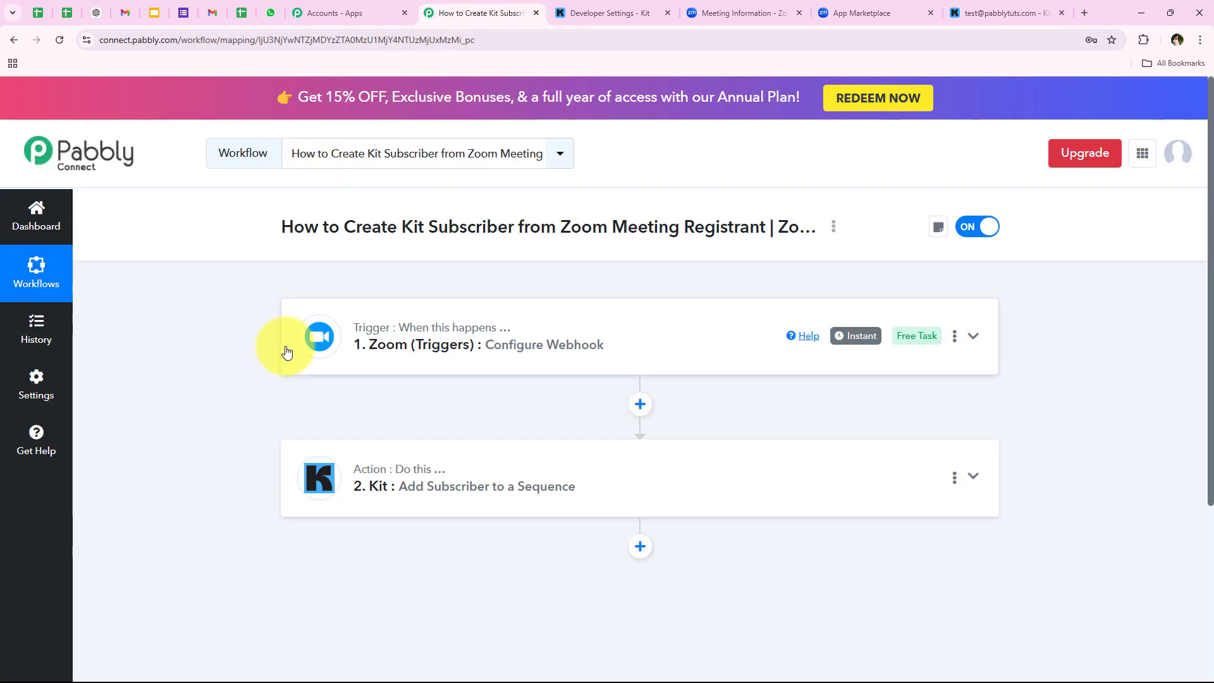